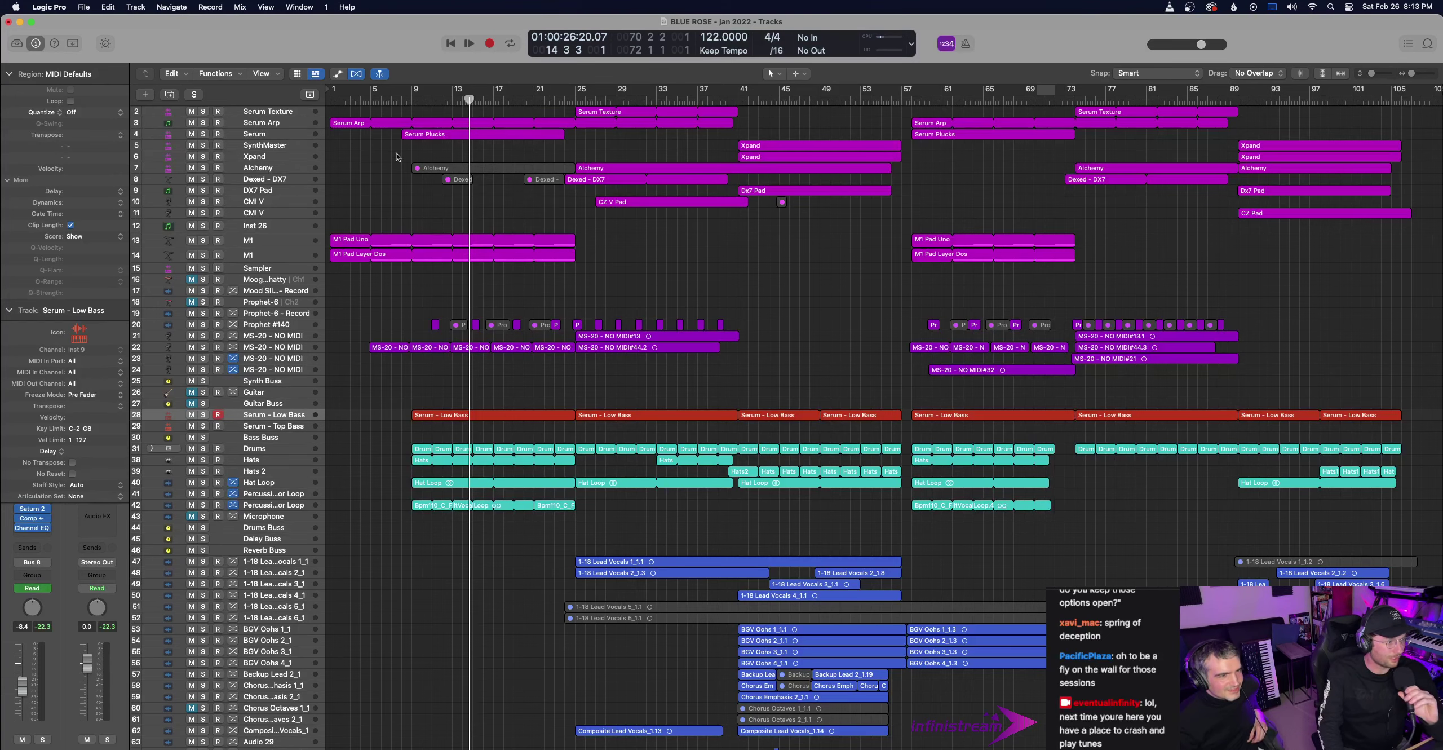
# - Return the playhead to the start of the song and look over the arrangement's synth, bass, drum and vocal tracks
pyautogui.click(330, 100)
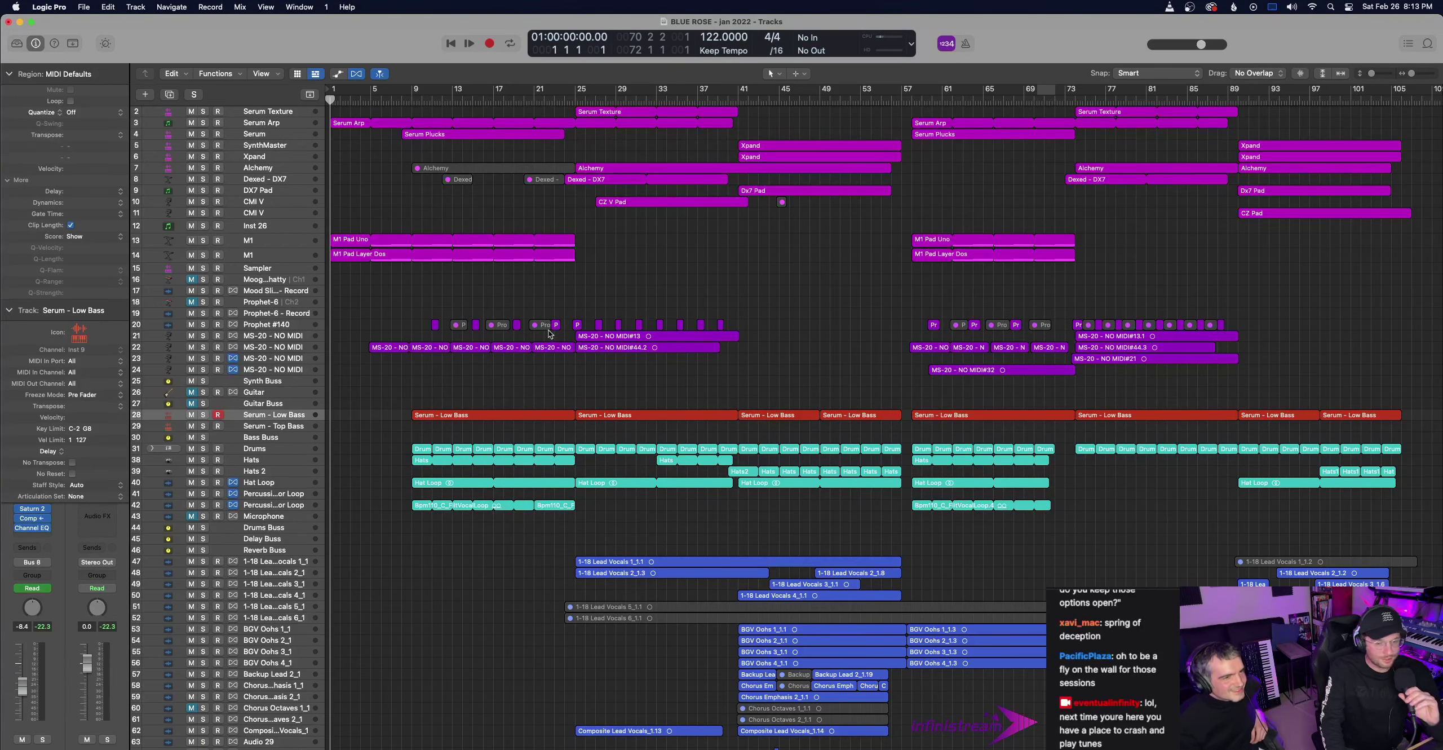
pyautogui.scroll(-10, 535, 337)
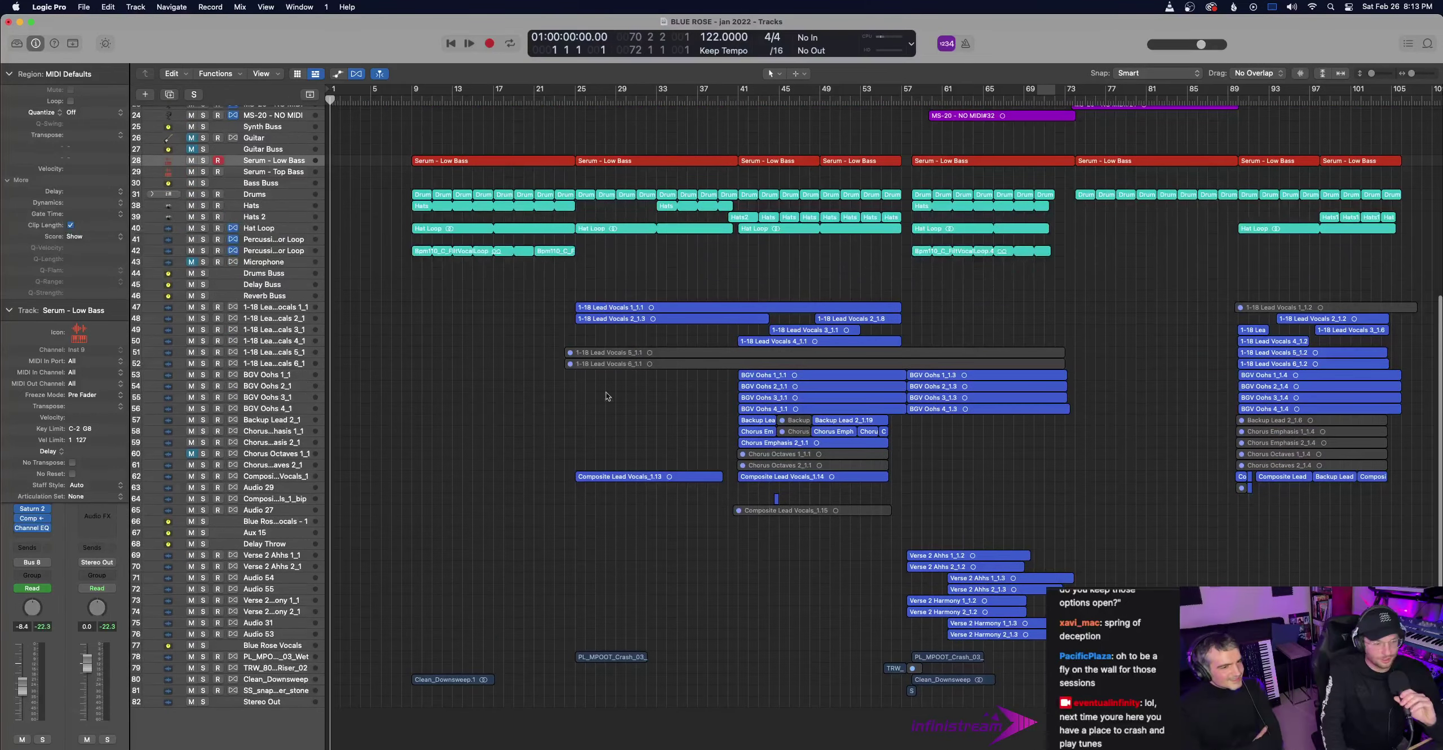
pyautogui.scroll(11, 708, 553)
pyautogui.scroll(-1, 710, 558)
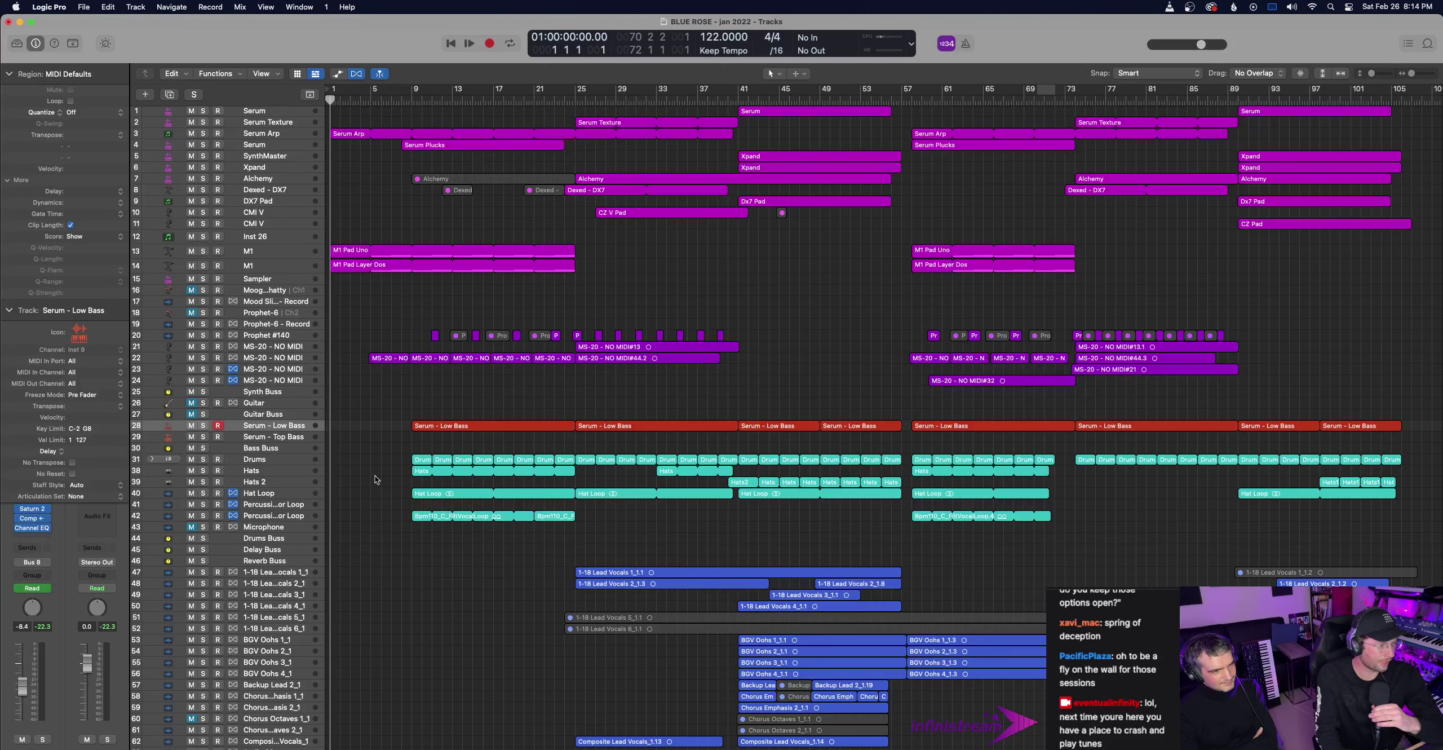
pyautogui.scroll(3, 383, 474)
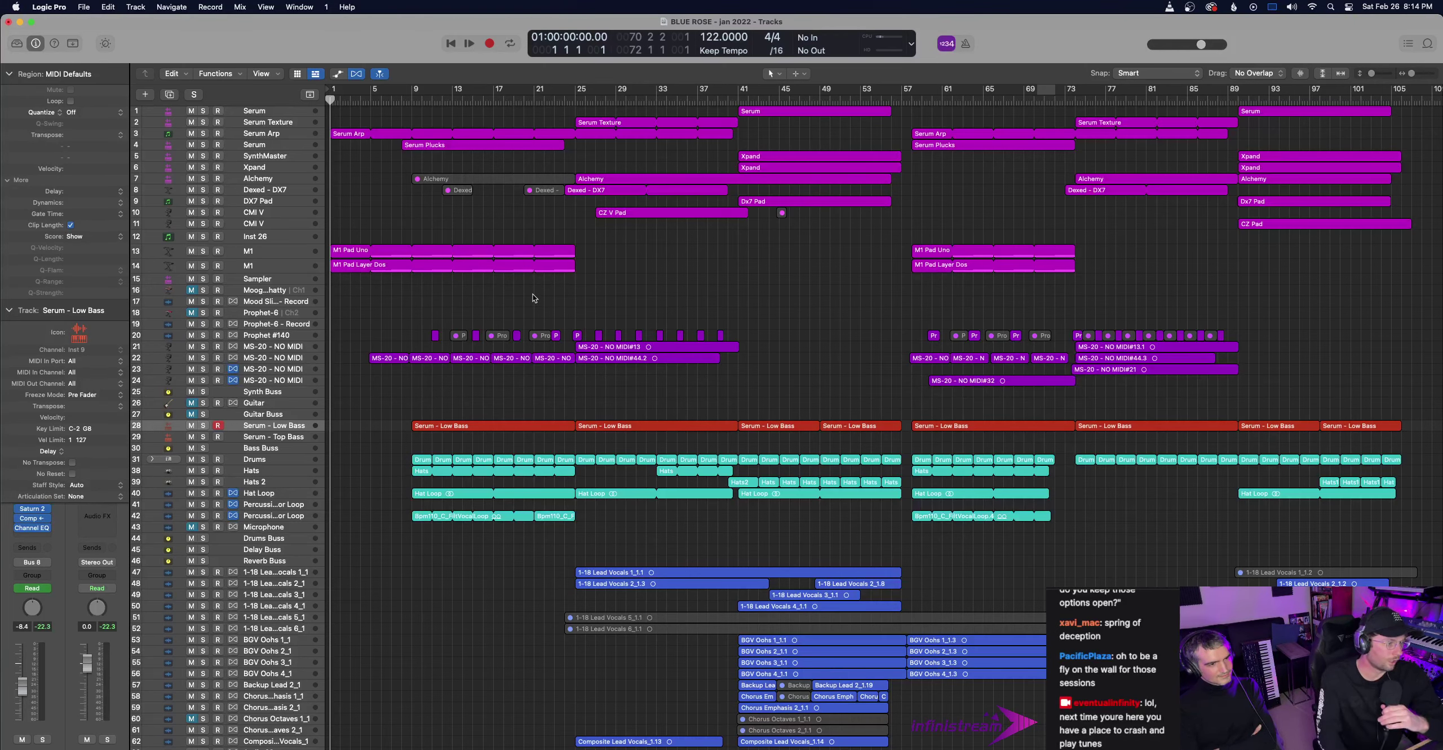
pyautogui.scroll(-1, 354, 294)
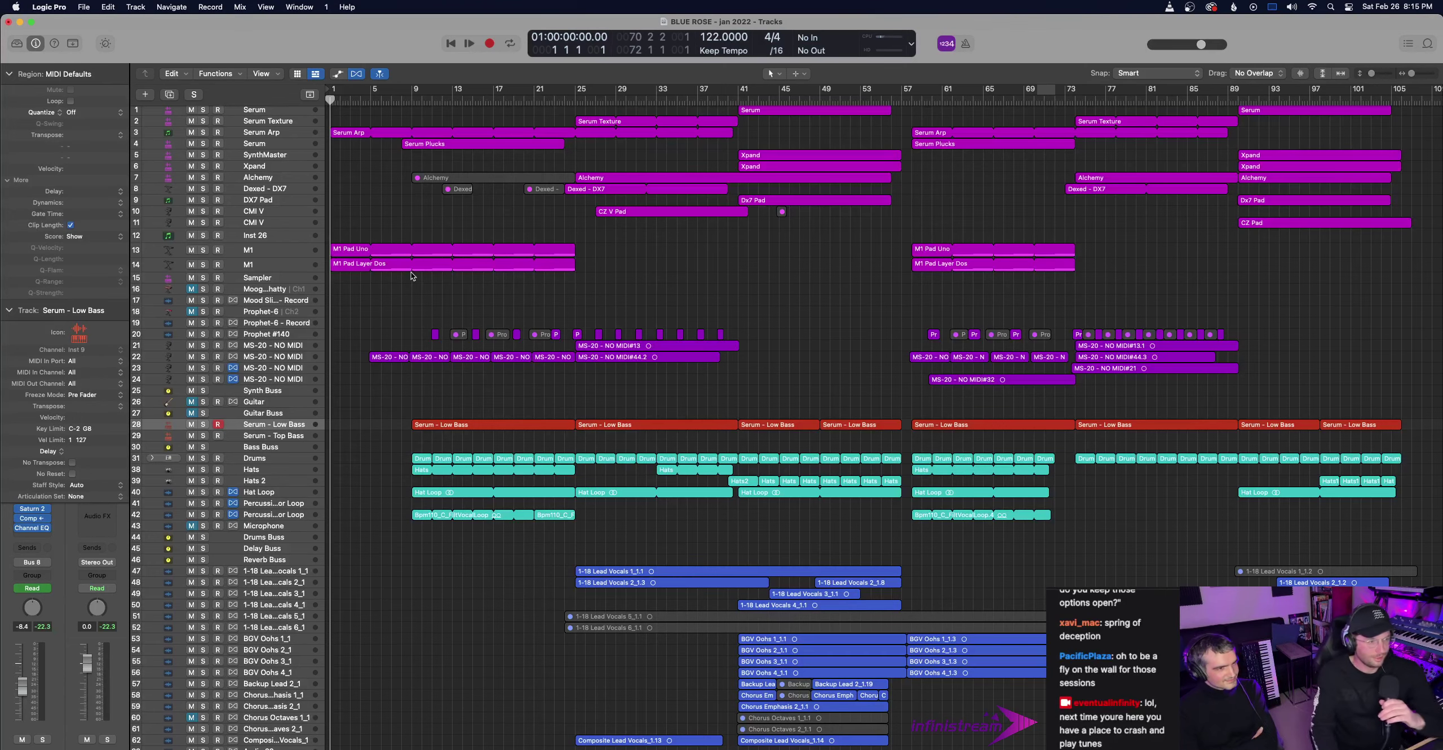
# - Open the M1 Pad Uno region's notes in the Piano Roll and play them from bar 1 to examine the chords
pyautogui.click(261, 251)
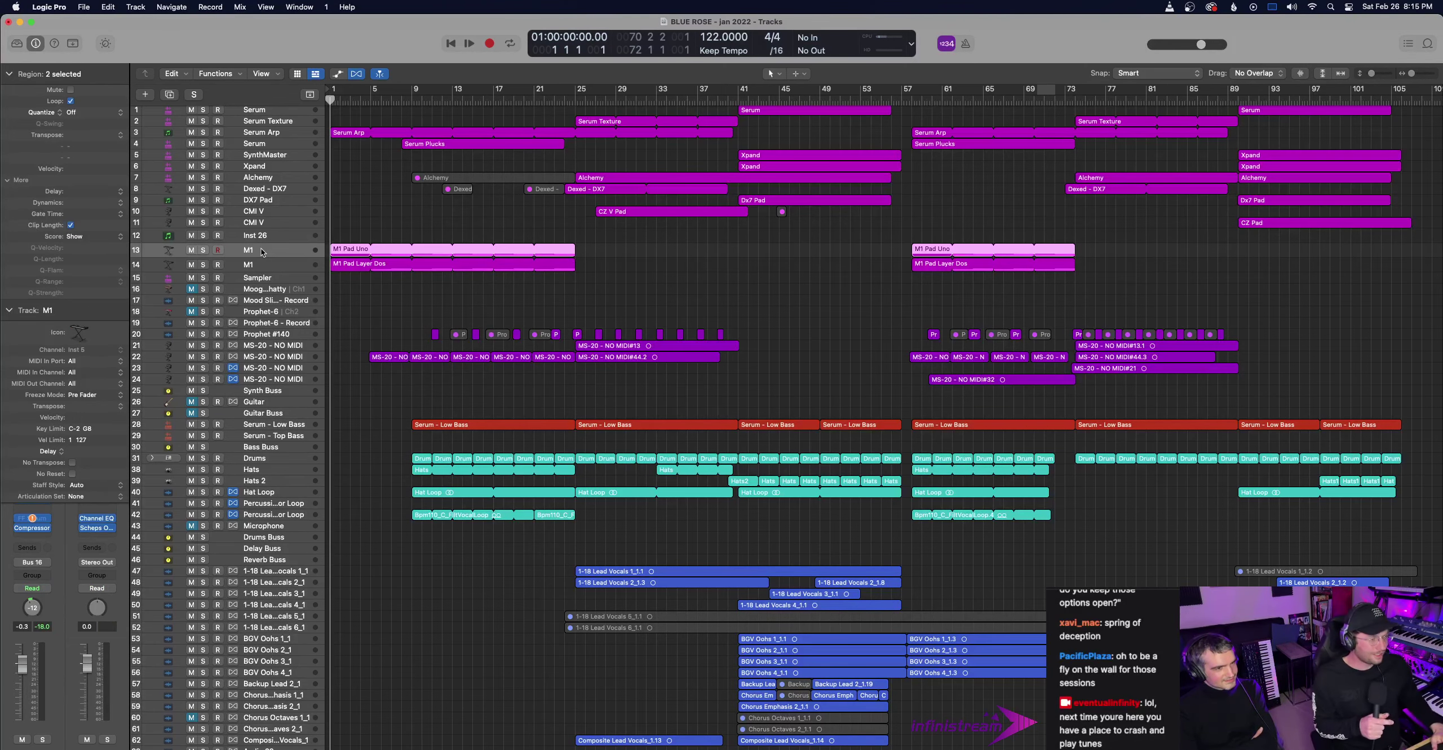
pyautogui.press('p')
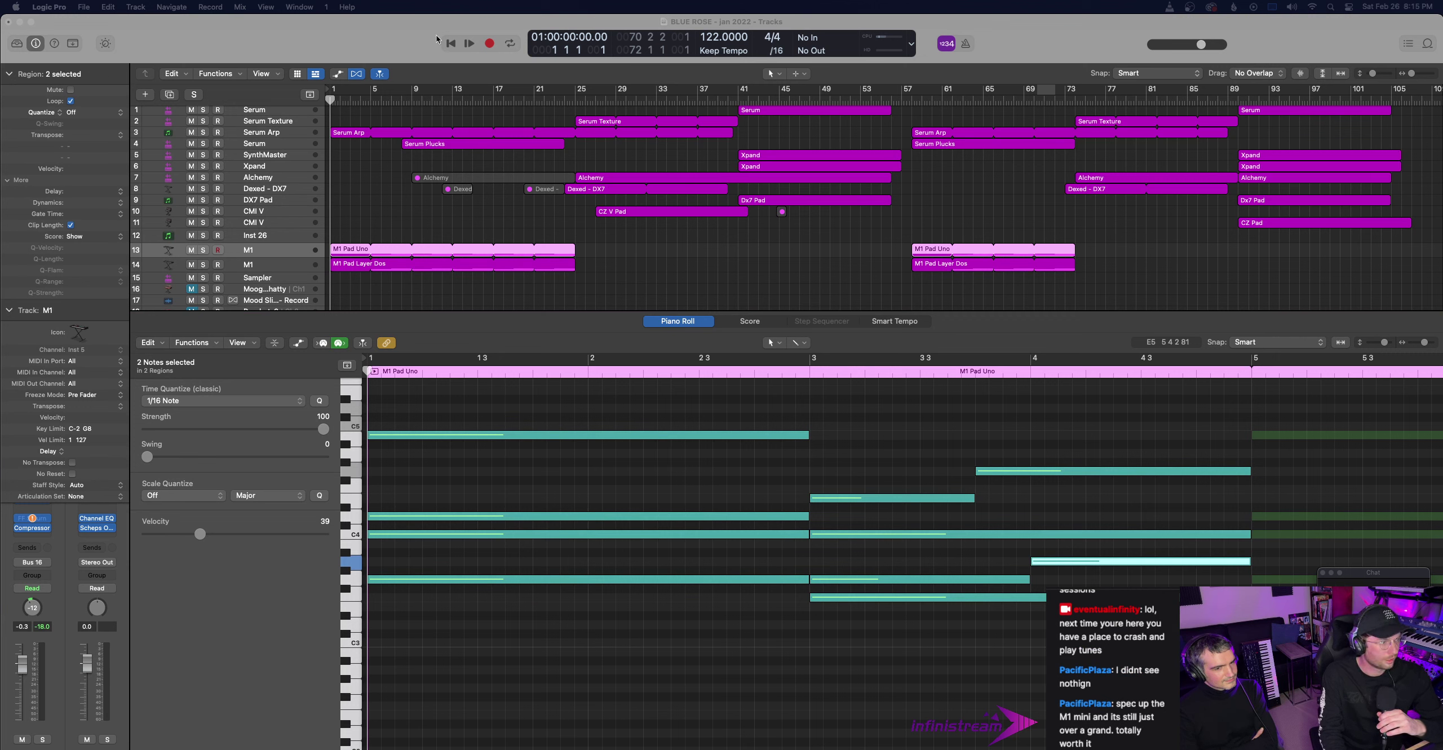
pyautogui.click(469, 44)
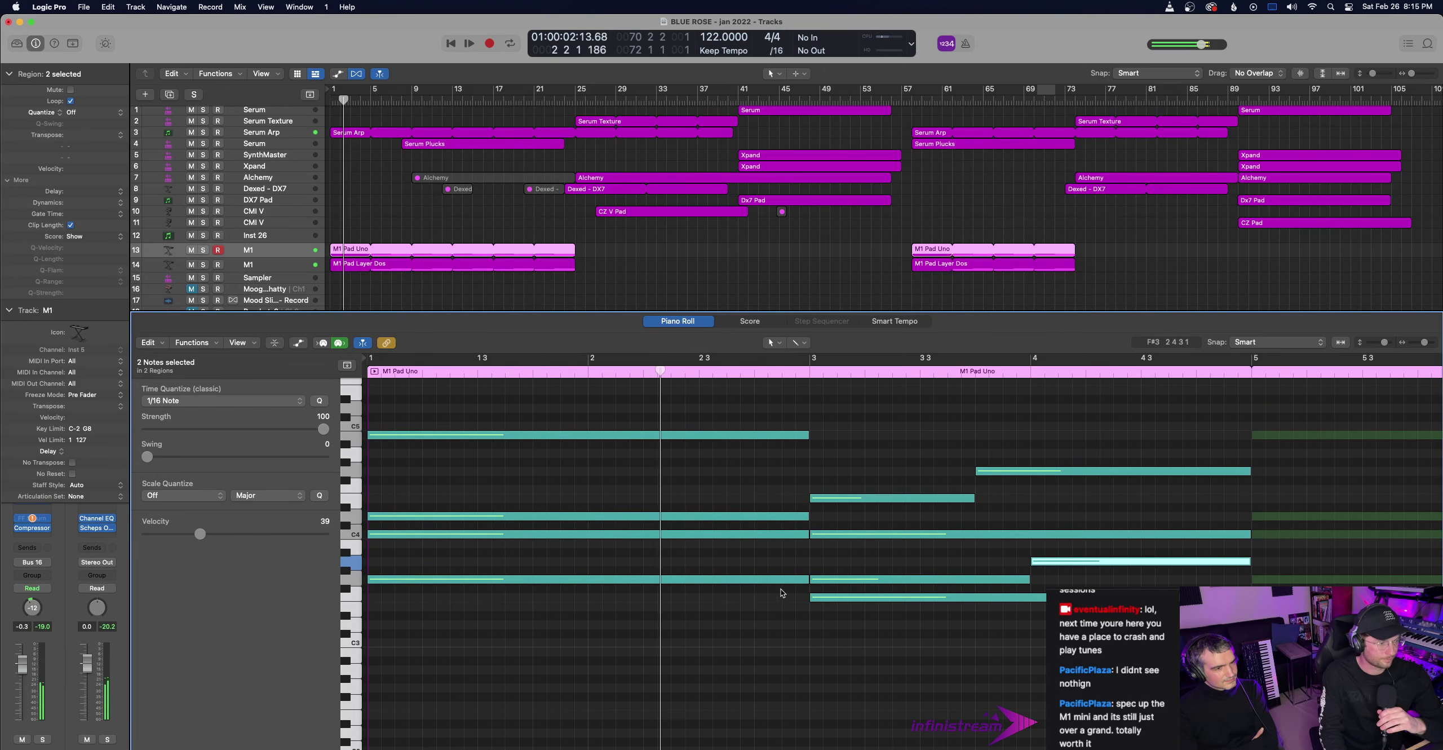
pyautogui.scroll(3, 795, 599)
pyautogui.hscroll(3, 795, 599)
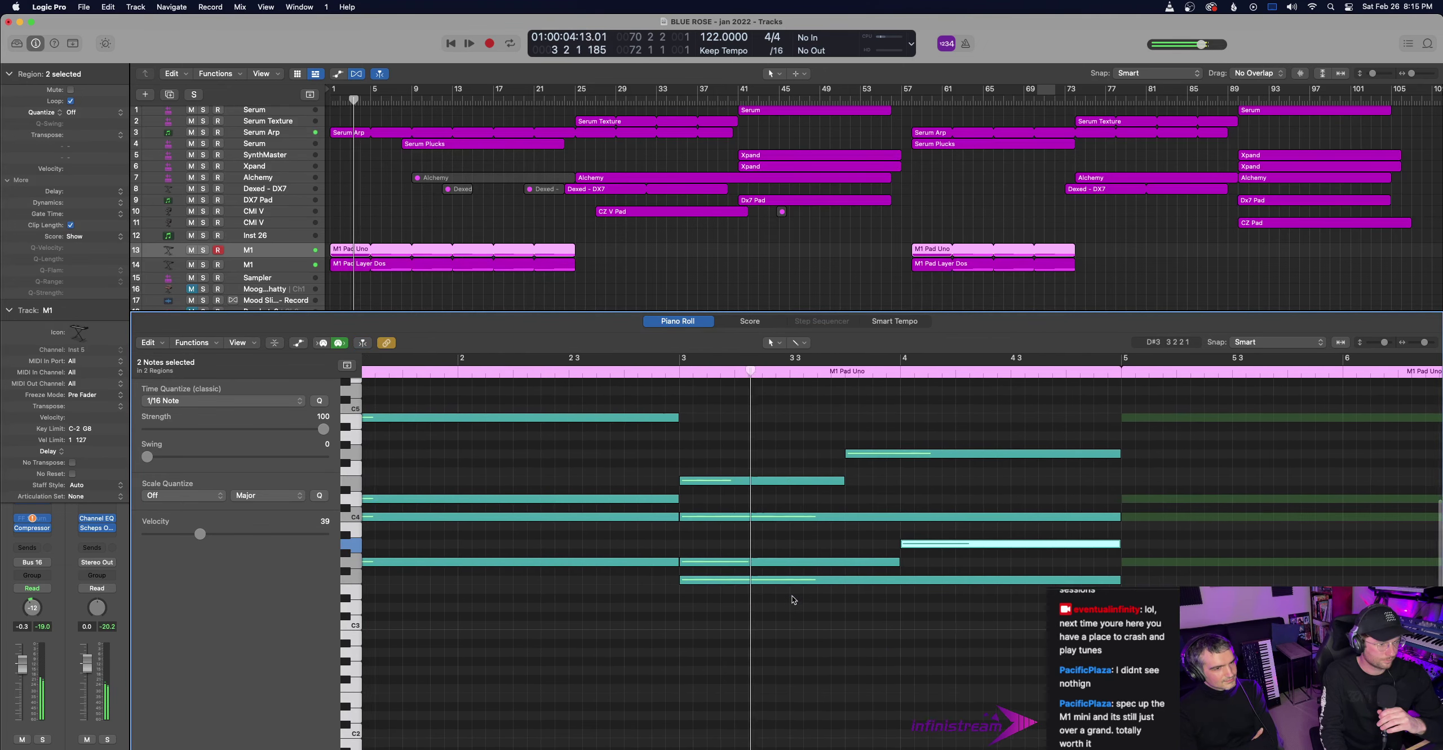
pyautogui.scroll(-1, 793, 599)
pyautogui.scroll(1, 793, 599)
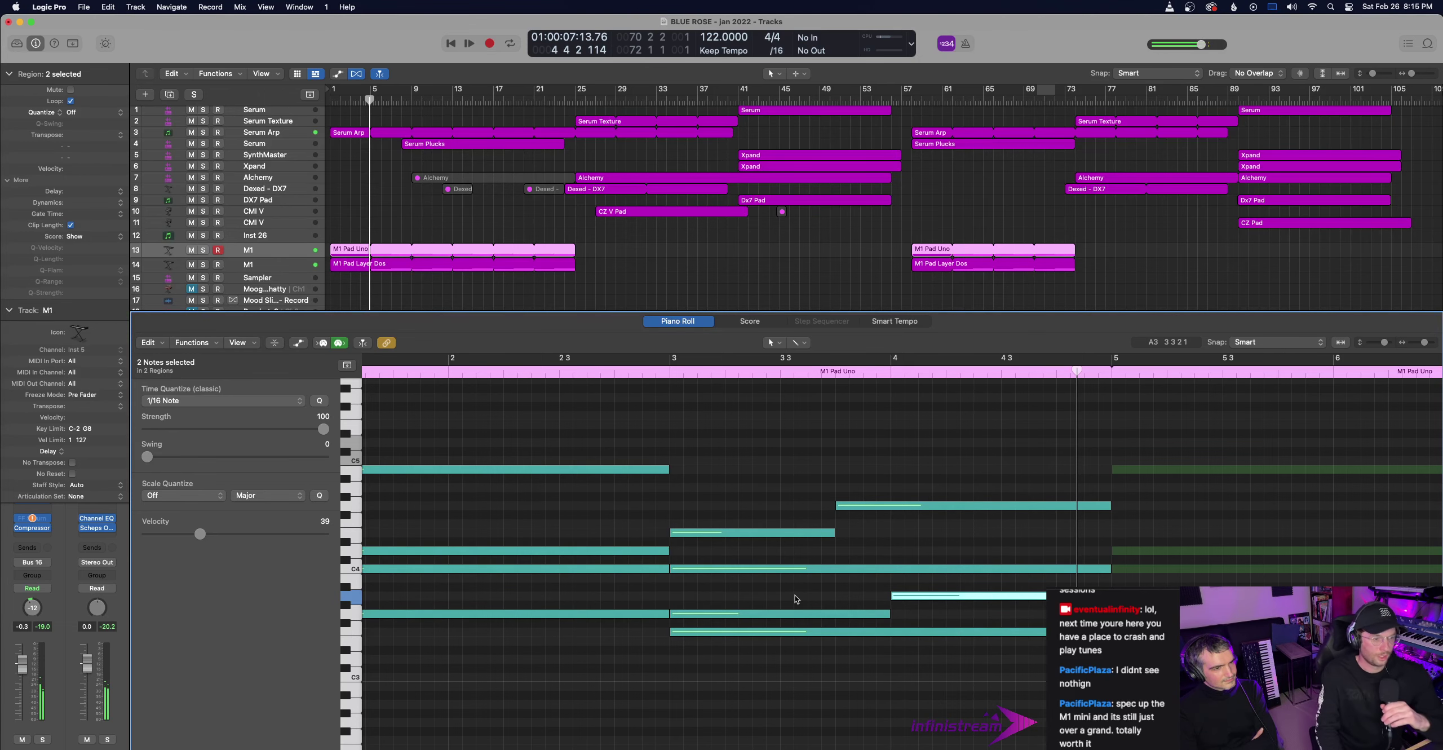
pyautogui.scroll(-1, 795, 599)
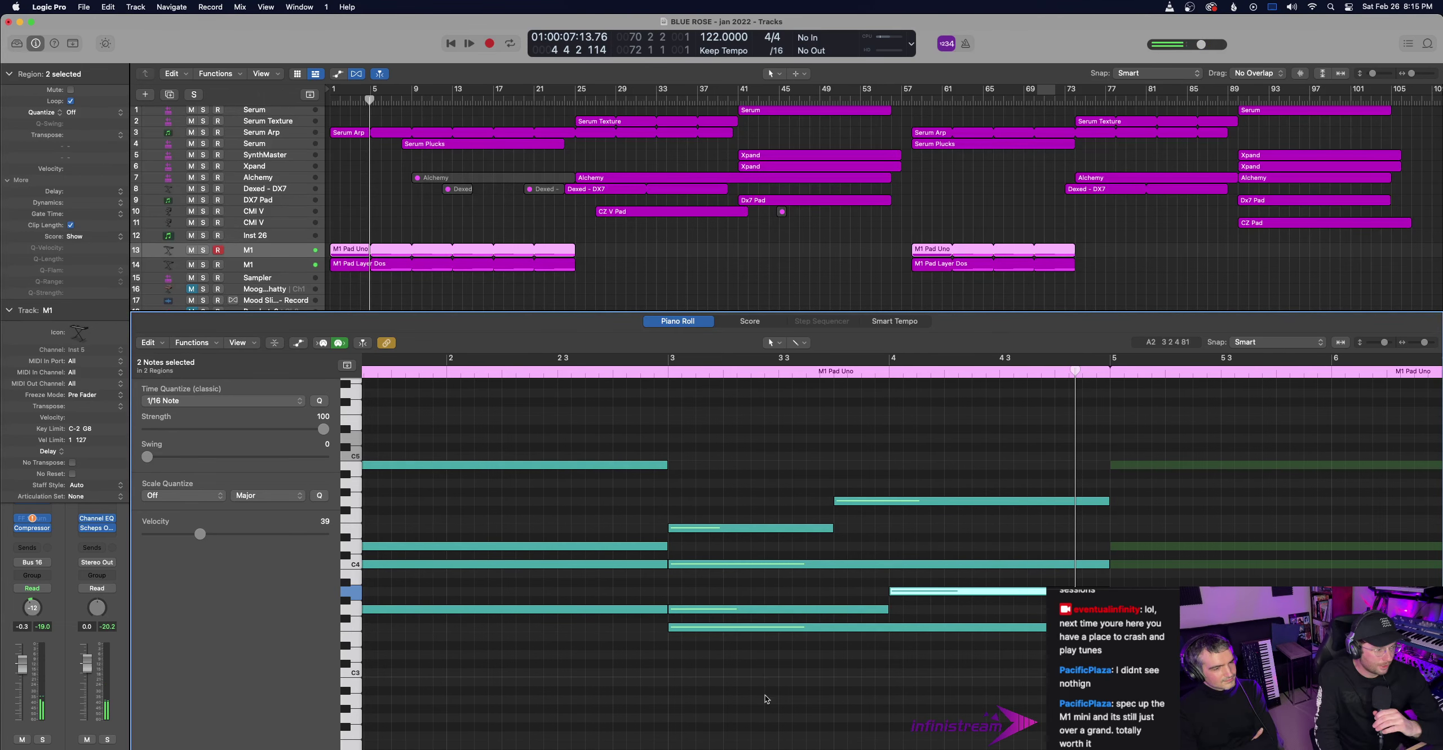
pyautogui.hscroll(-5, 766, 699)
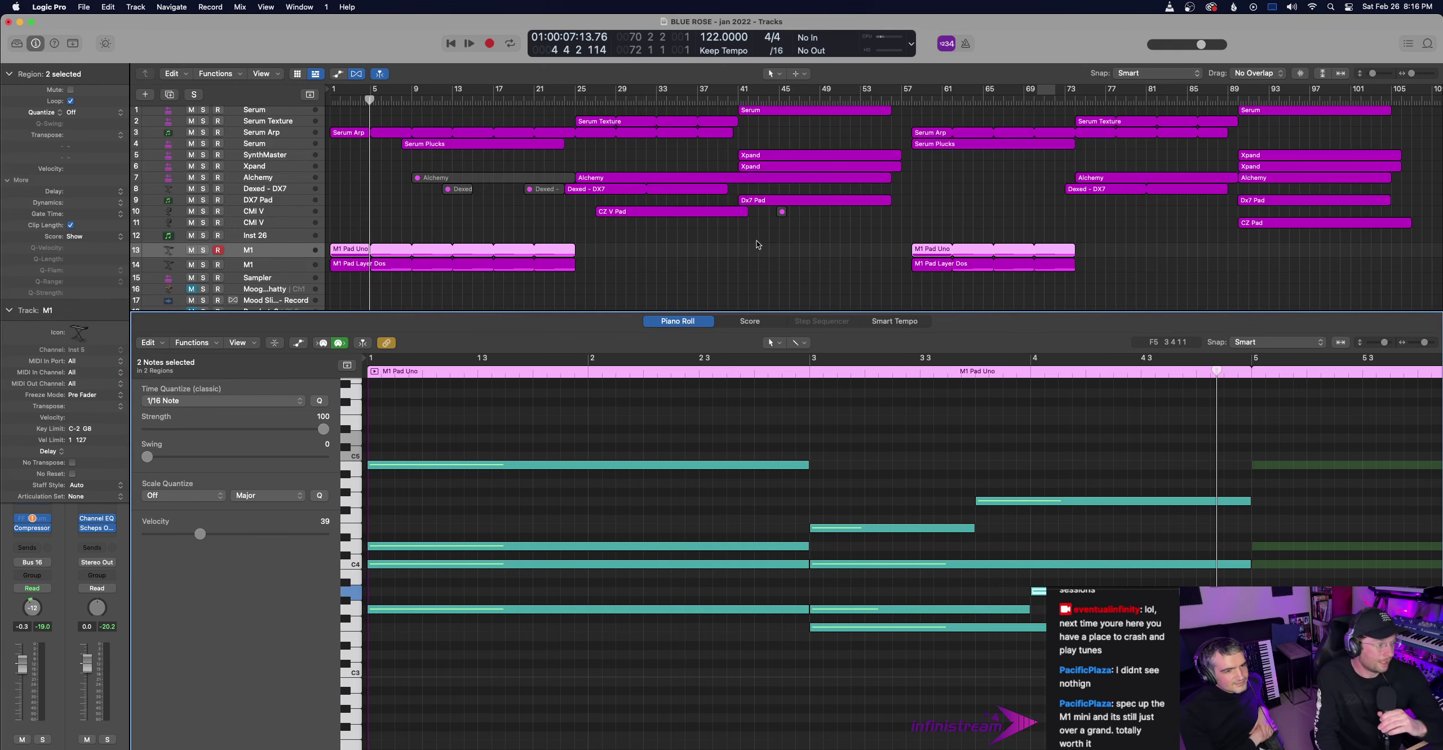
pyautogui.scroll(-1, 430, 301)
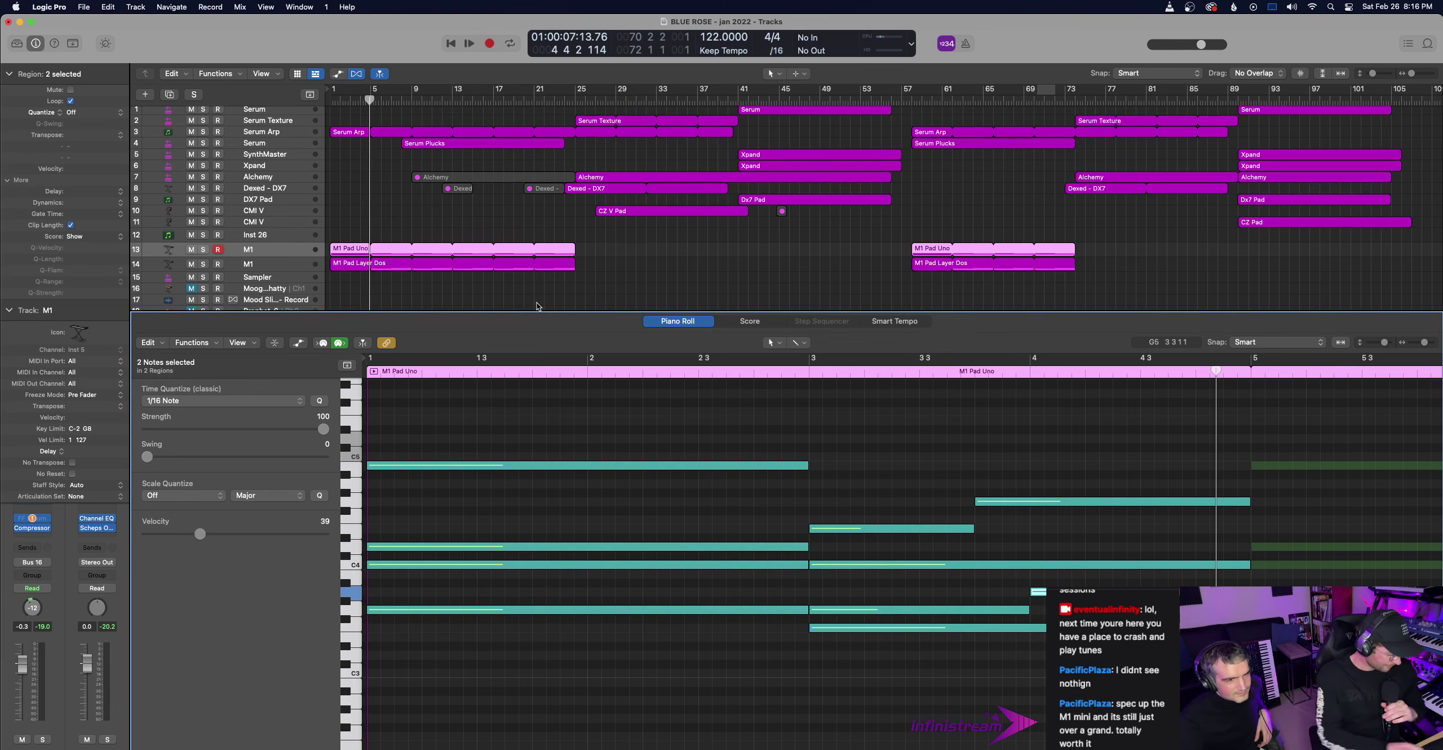
# - Examine the synth tracks' channel strips in the mixer
pyautogui.press('x')
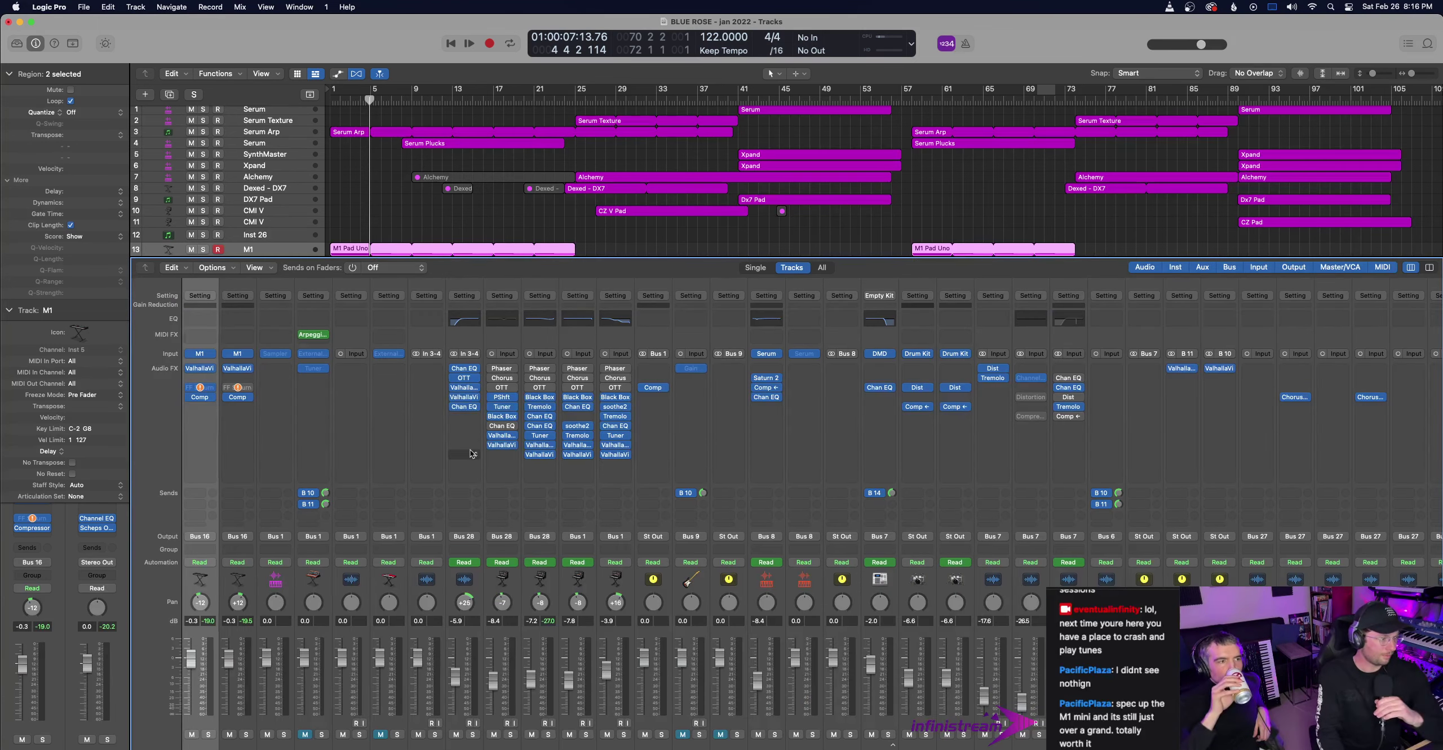
pyautogui.hscroll(2, 491, 417)
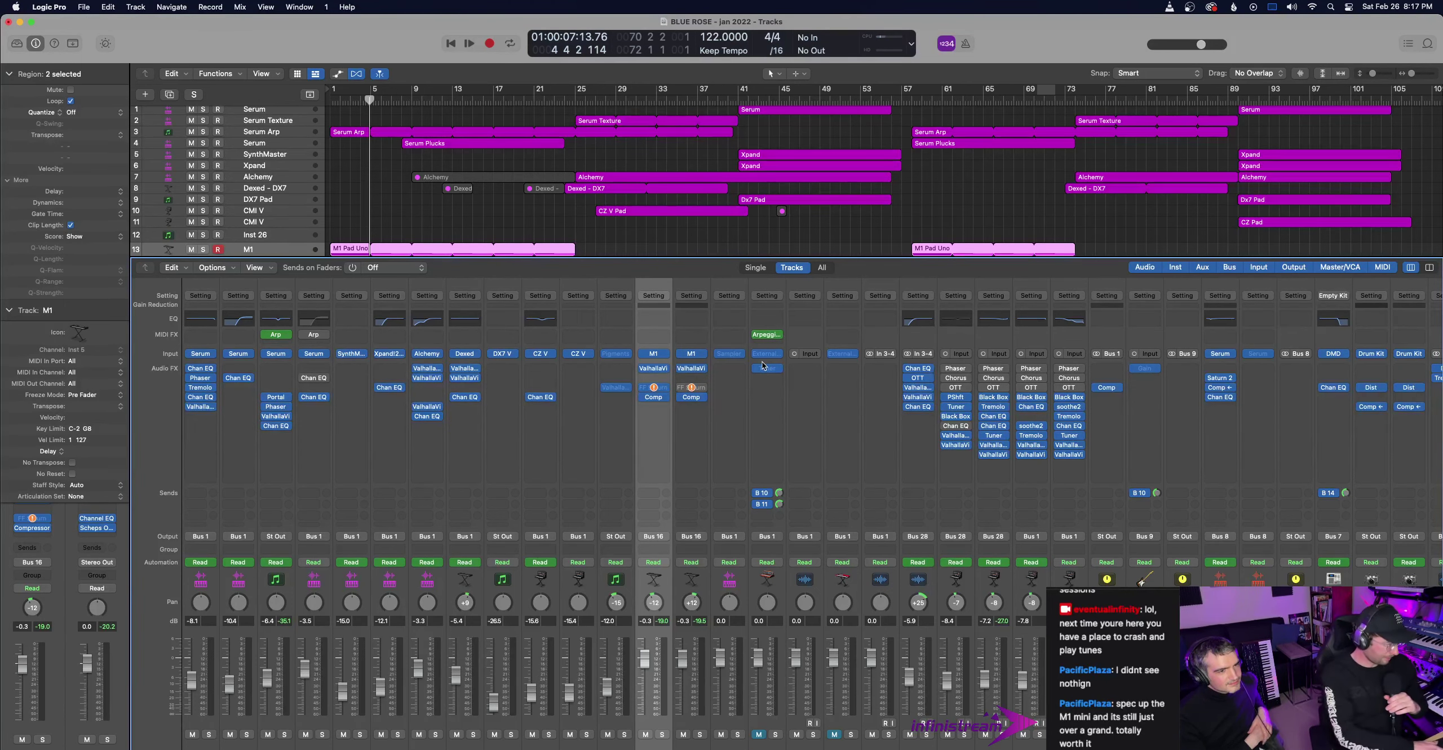
pyautogui.press('x')
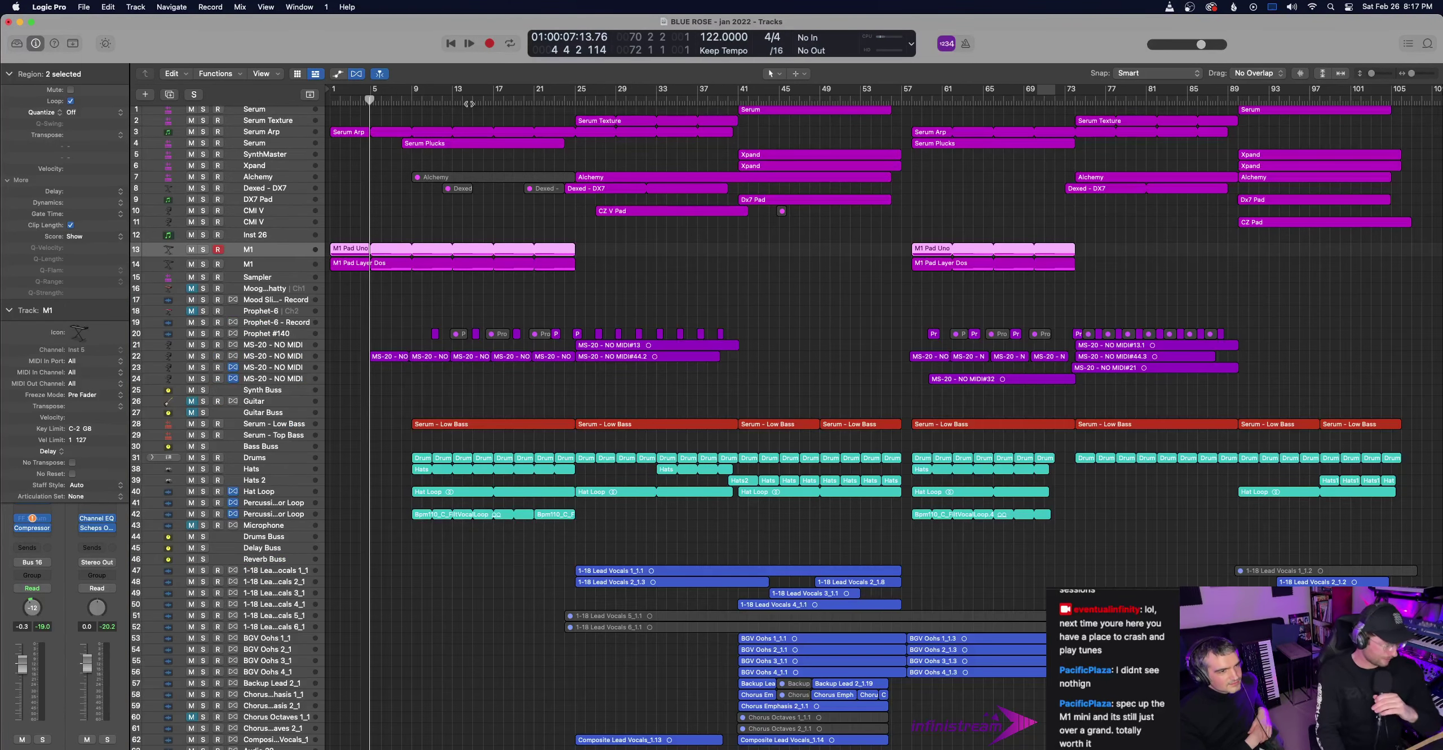
# - Solo the M1 Pad Uno track and play it from the start of the song
pyautogui.press('s')
pyautogui.press('Return')
pyautogui.press('space')
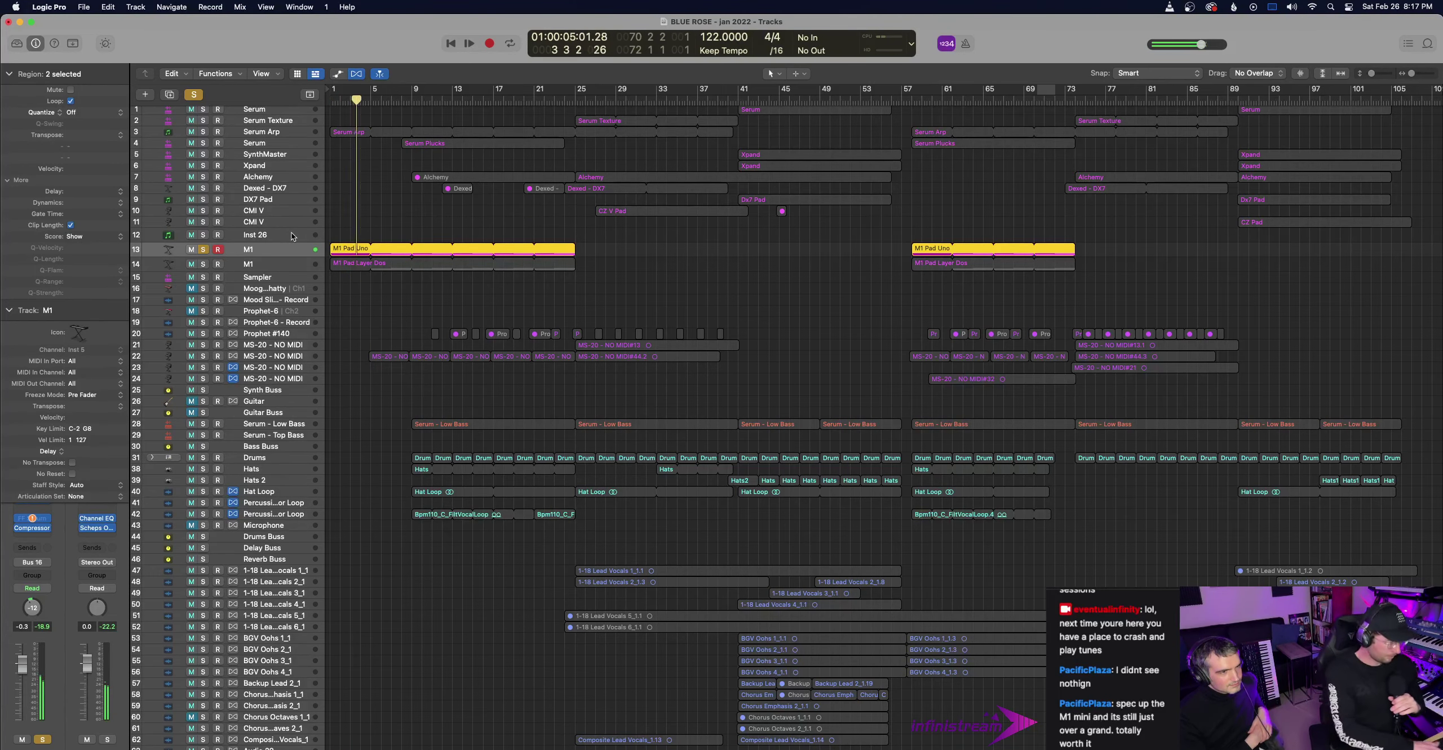
# - Solo the M1 Pad Layer Dos channel in the mixer as well and open its Korg M1 instrument to inspect the Night Dad patch
pyautogui.press('x')
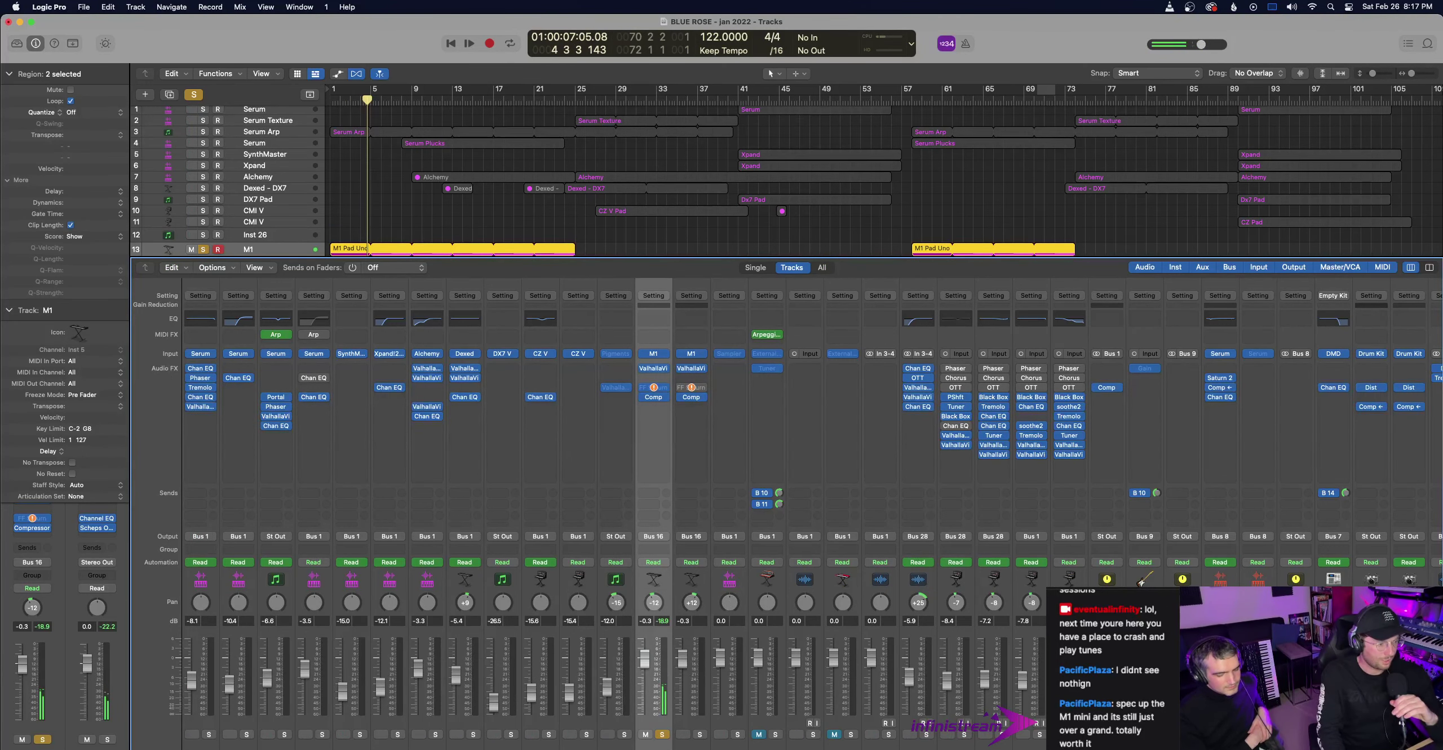
pyautogui.click(699, 734)
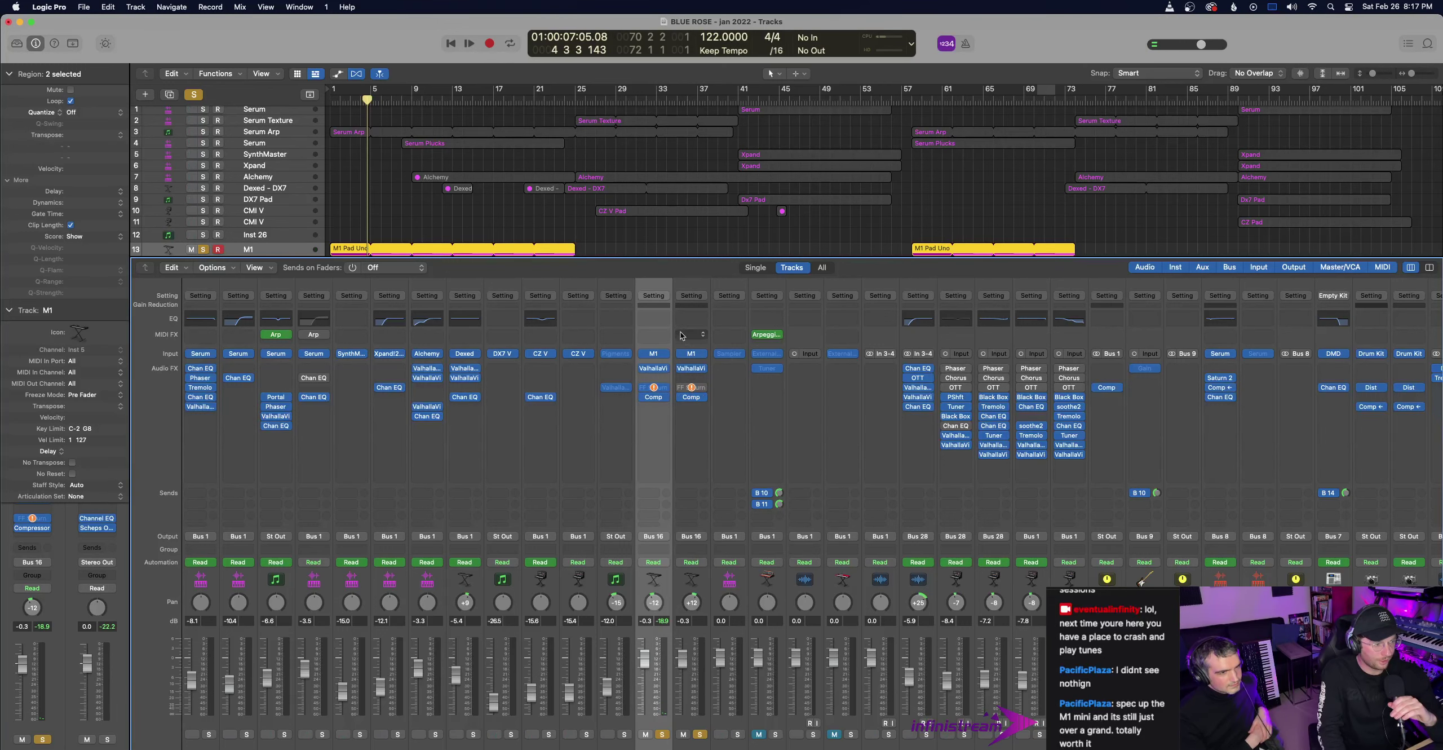
pyautogui.click(694, 354)
pyautogui.moveTo(759, 179); pyautogui.dragTo(758, 335)
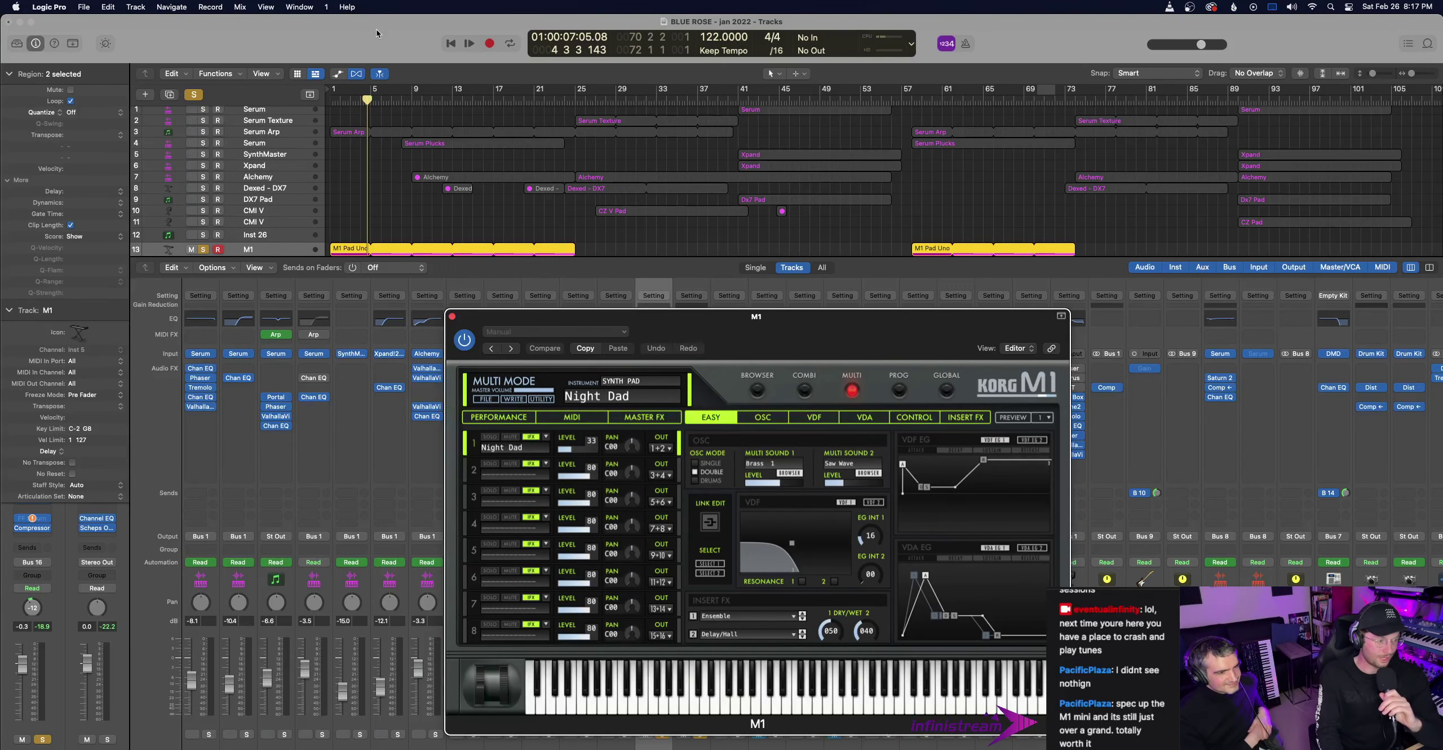
pyautogui.click(364, 46)
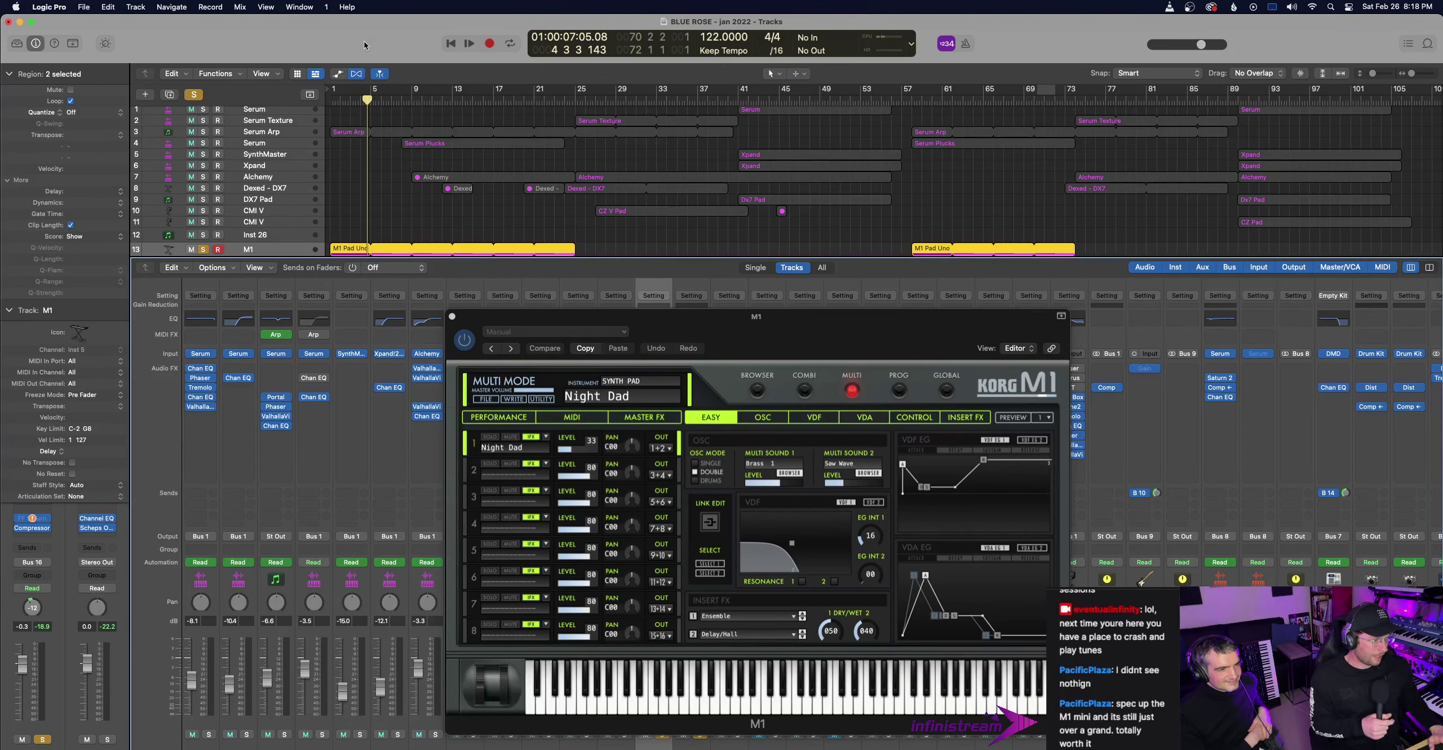
pyautogui.press('x')
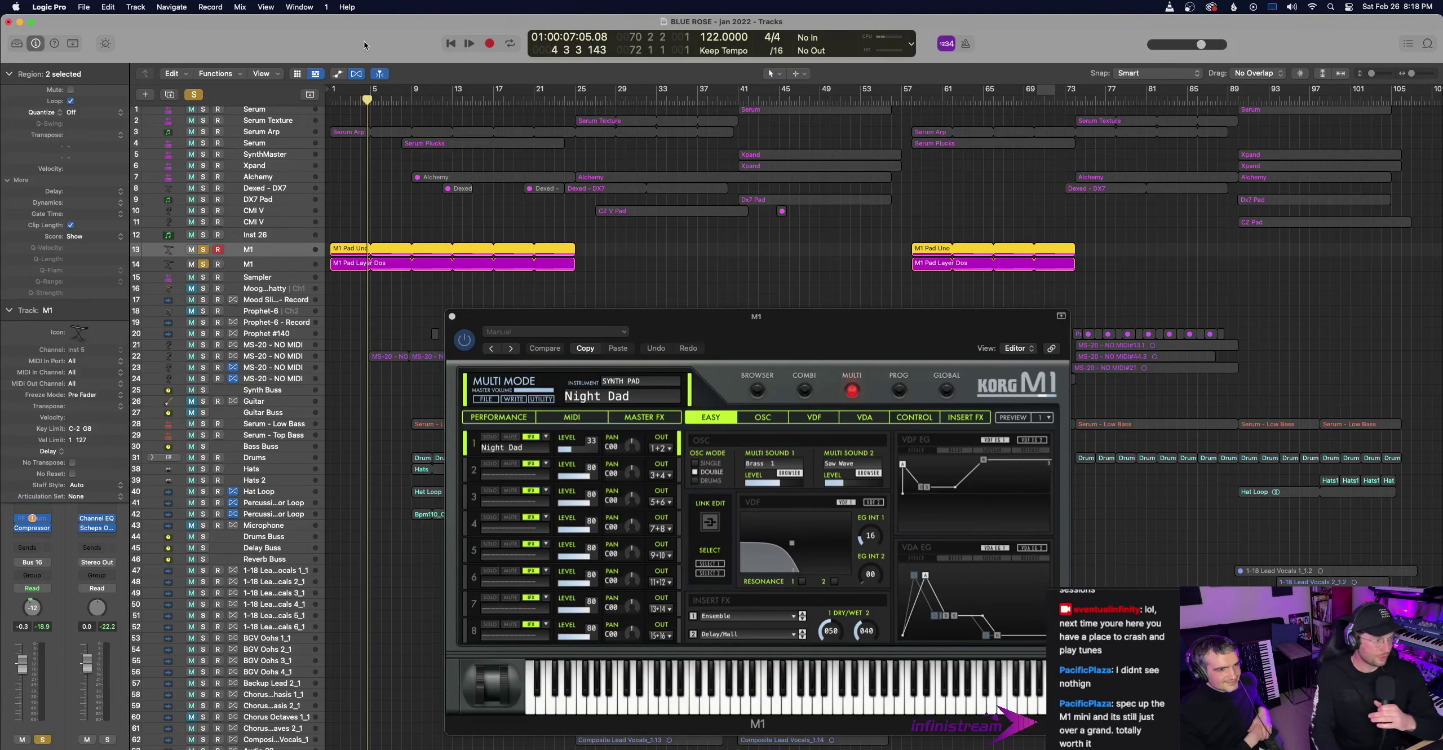
pyautogui.press('x')
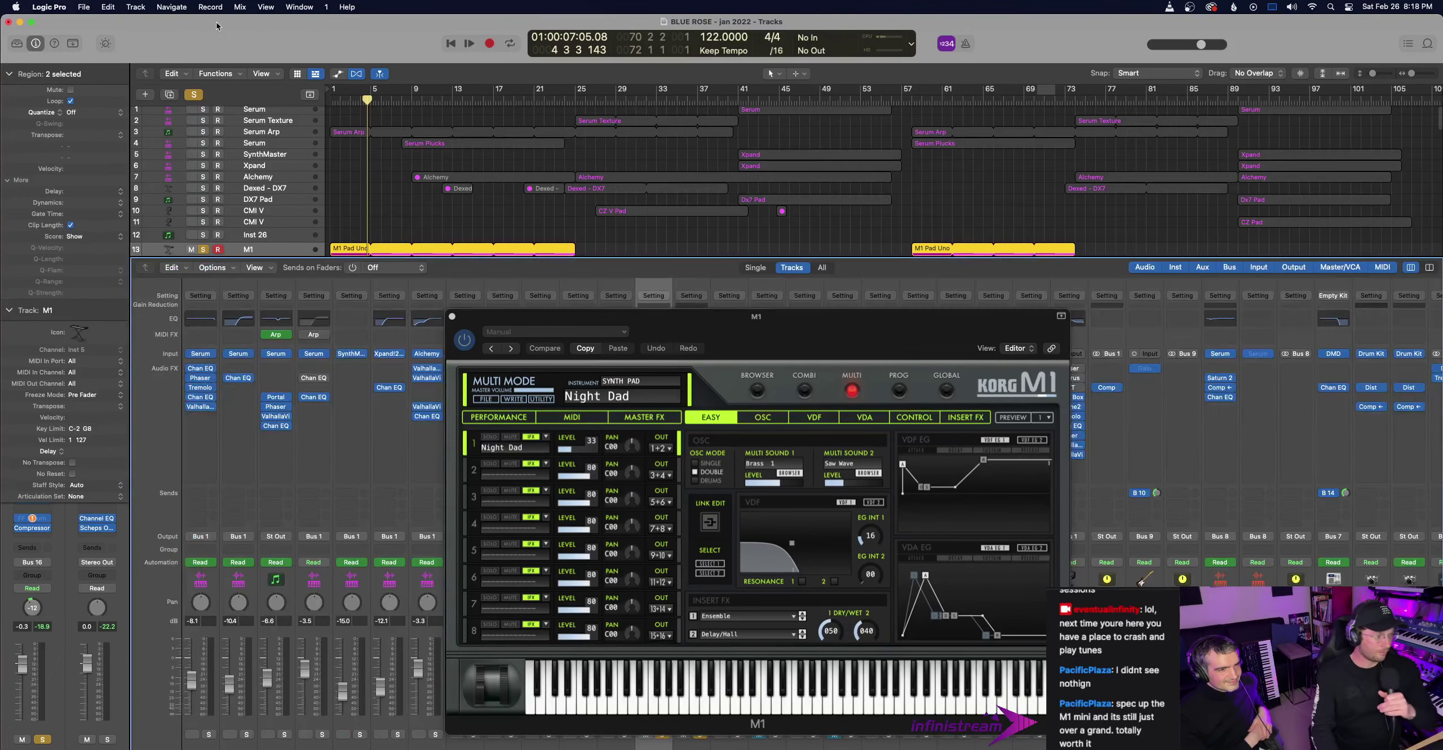
# - Open the M1 Pad Uno channel's instrument, place both Korg M1 windows next to each other, and play the soloed pads from the start
pyautogui.moveTo(834, 316); pyautogui.dragTo(1260, 410)
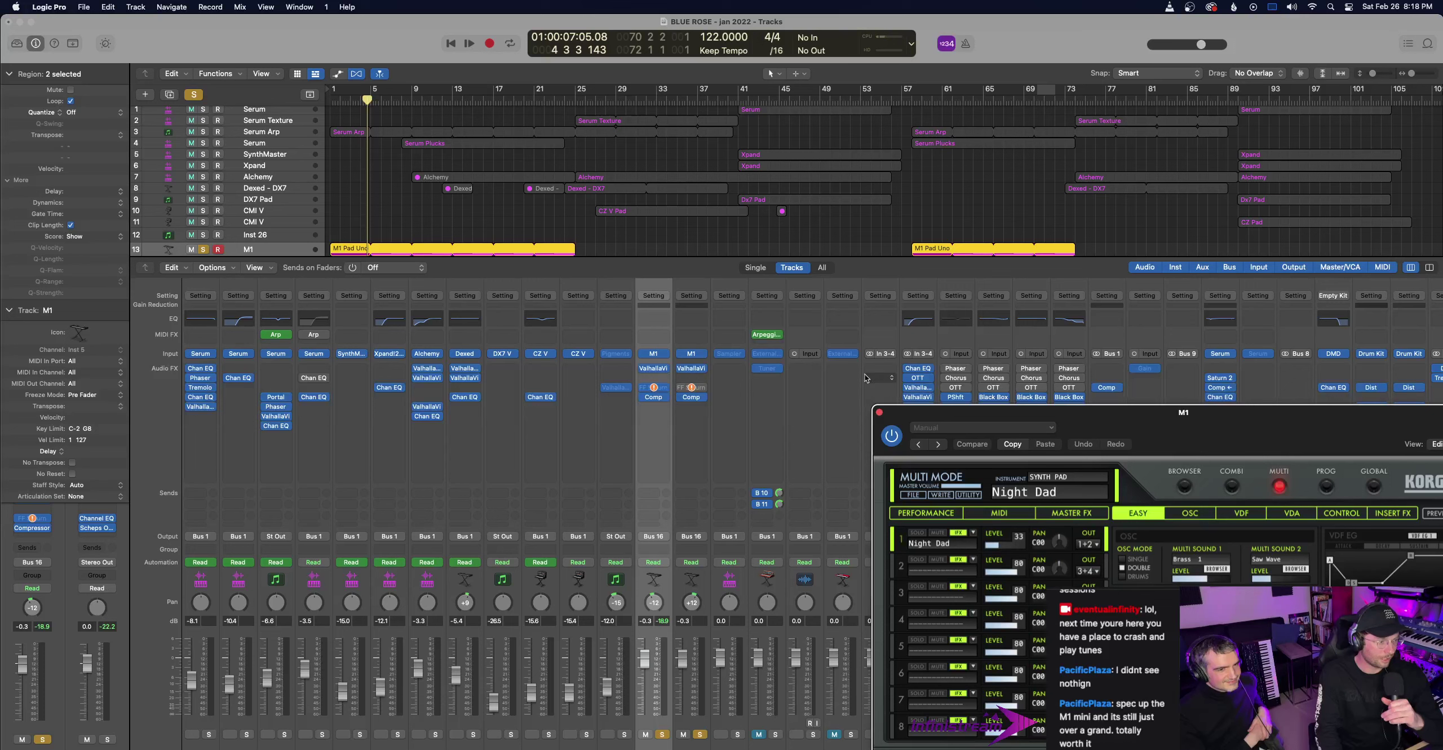
pyautogui.click(657, 357)
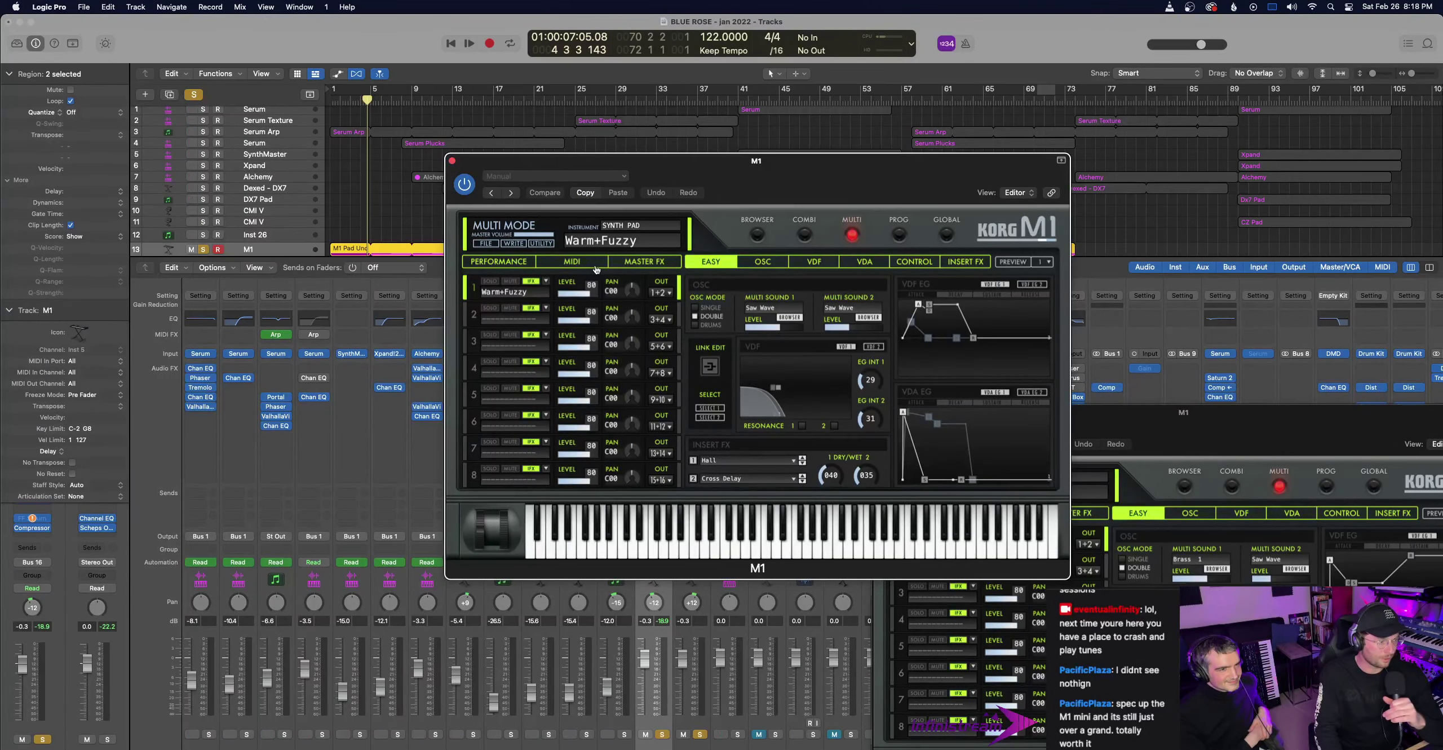
pyautogui.moveTo(865, 180); pyautogui.dragTo(542, 409)
pyautogui.moveTo(1198, 432); pyautogui.dragTo(691, 404)
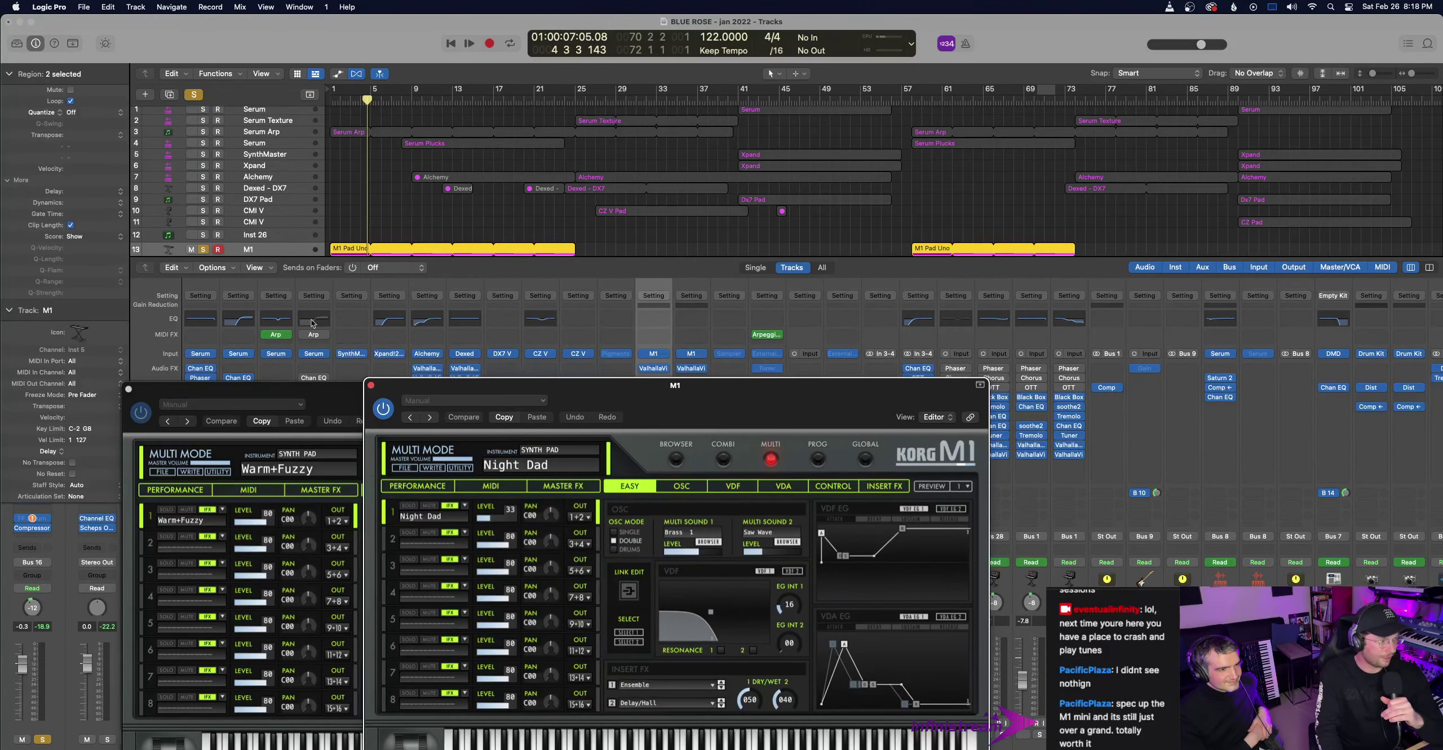
pyautogui.scroll(-3, 316, 186)
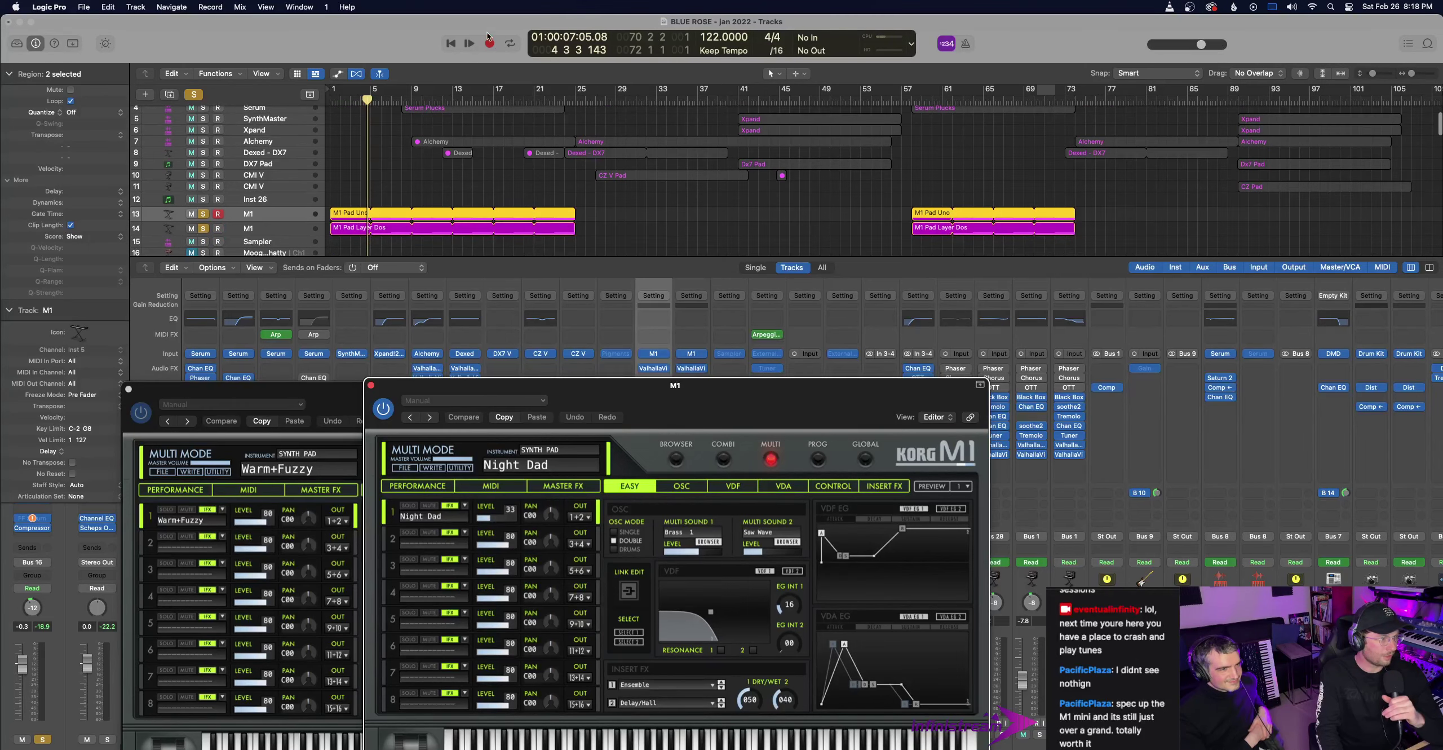
pyautogui.click(469, 42)
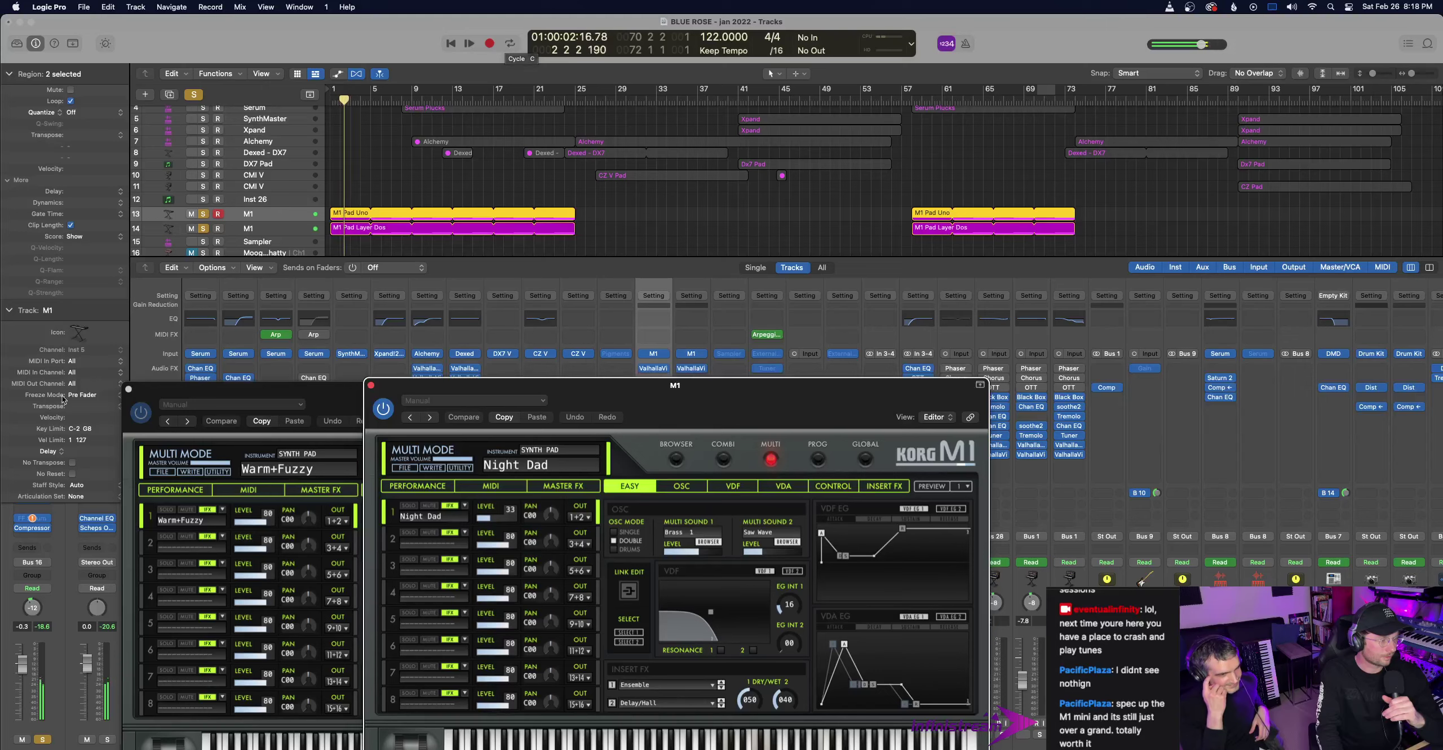
# - Close both Korg M1 windows and the mixer, and take the two M1 tracks off solo
pyautogui.click(128, 389)
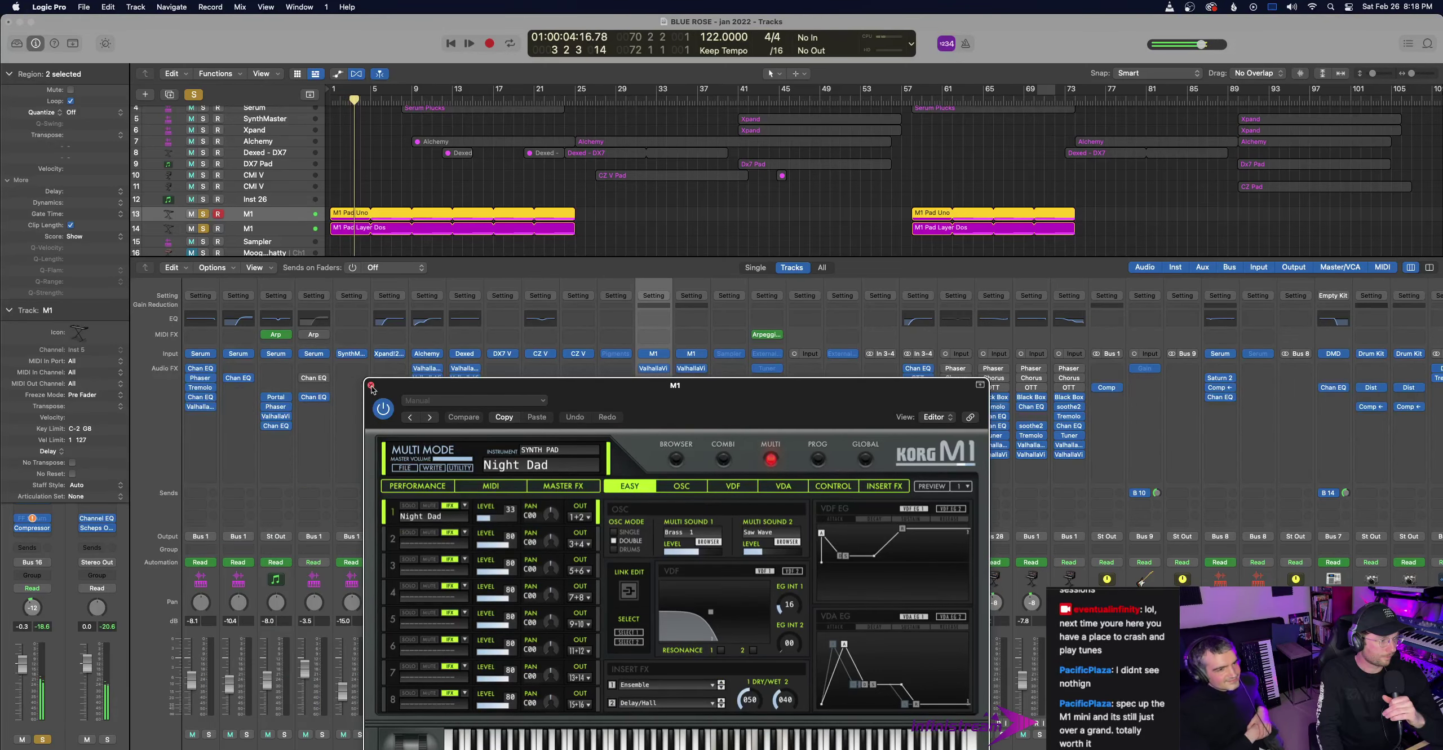
pyautogui.click(371, 386)
pyautogui.press('x')
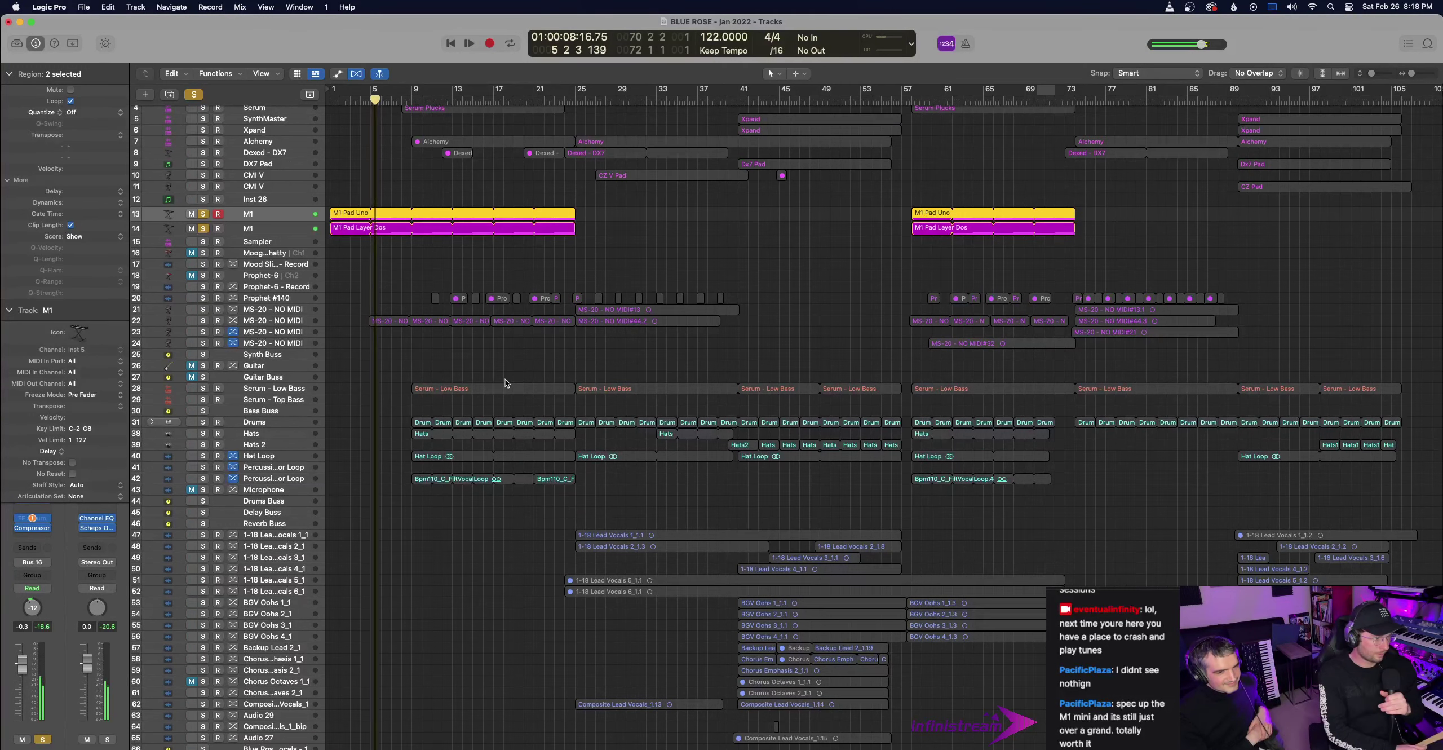
pyautogui.moveTo(220, 188)
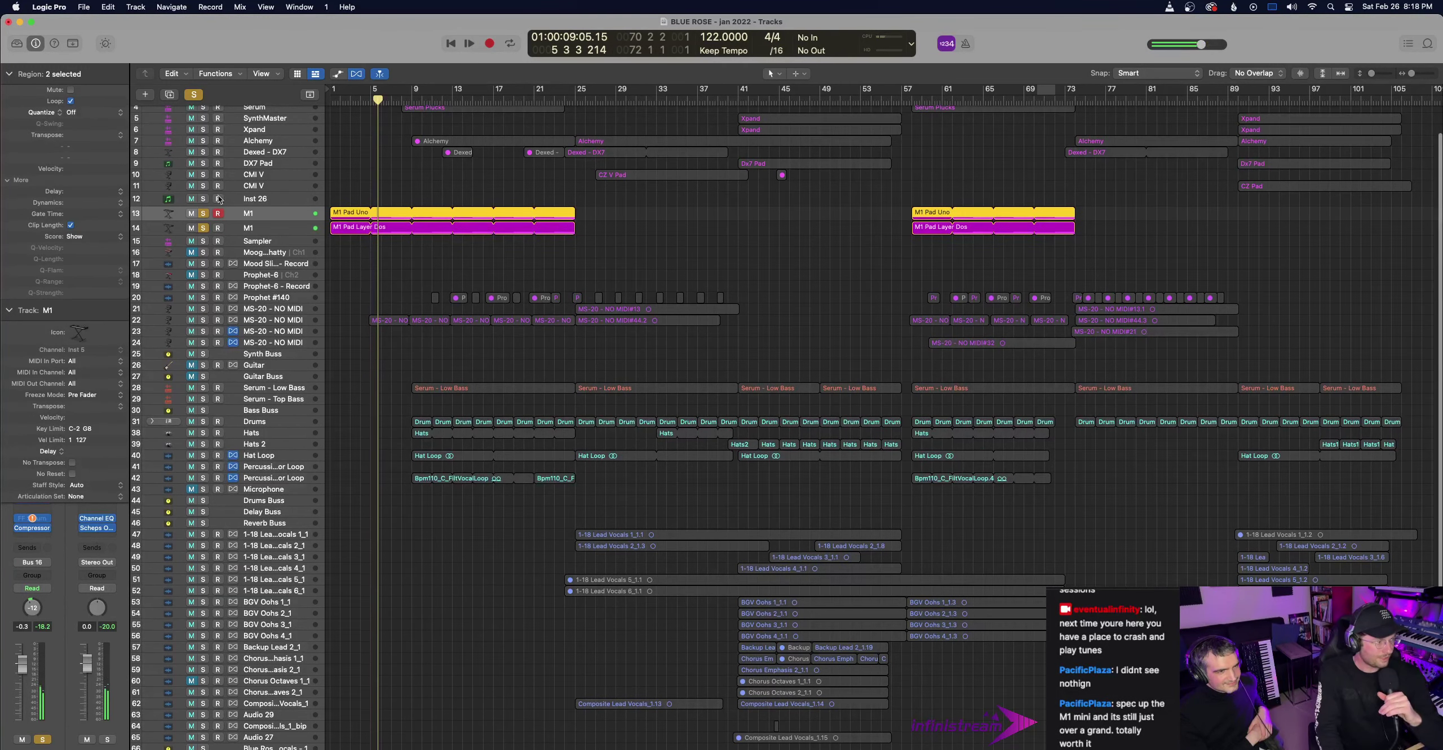
pyautogui.click(204, 215)
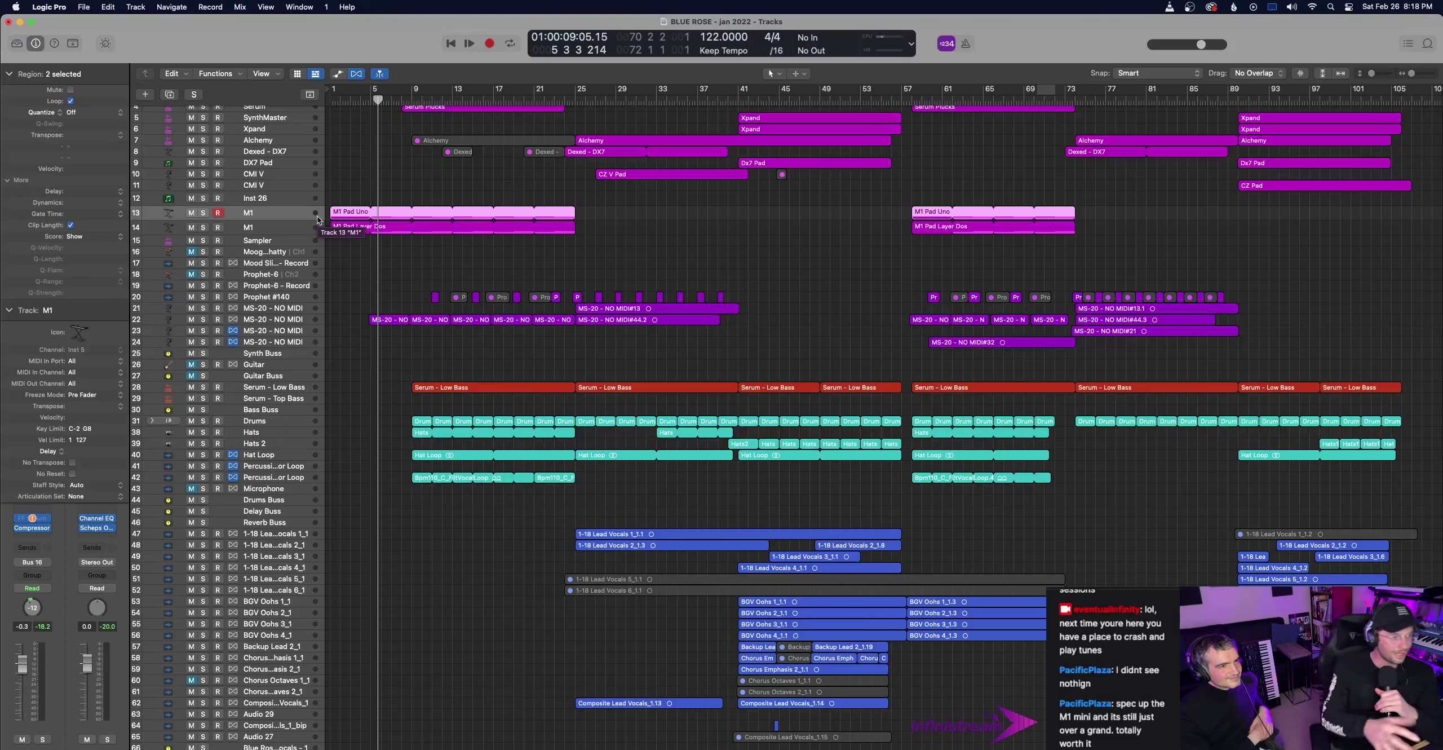
# - Select the Serum Arp track, return the playhead to the start of the song, and open its Serum instrument from the mixer
pyautogui.scroll(3, 445, 403)
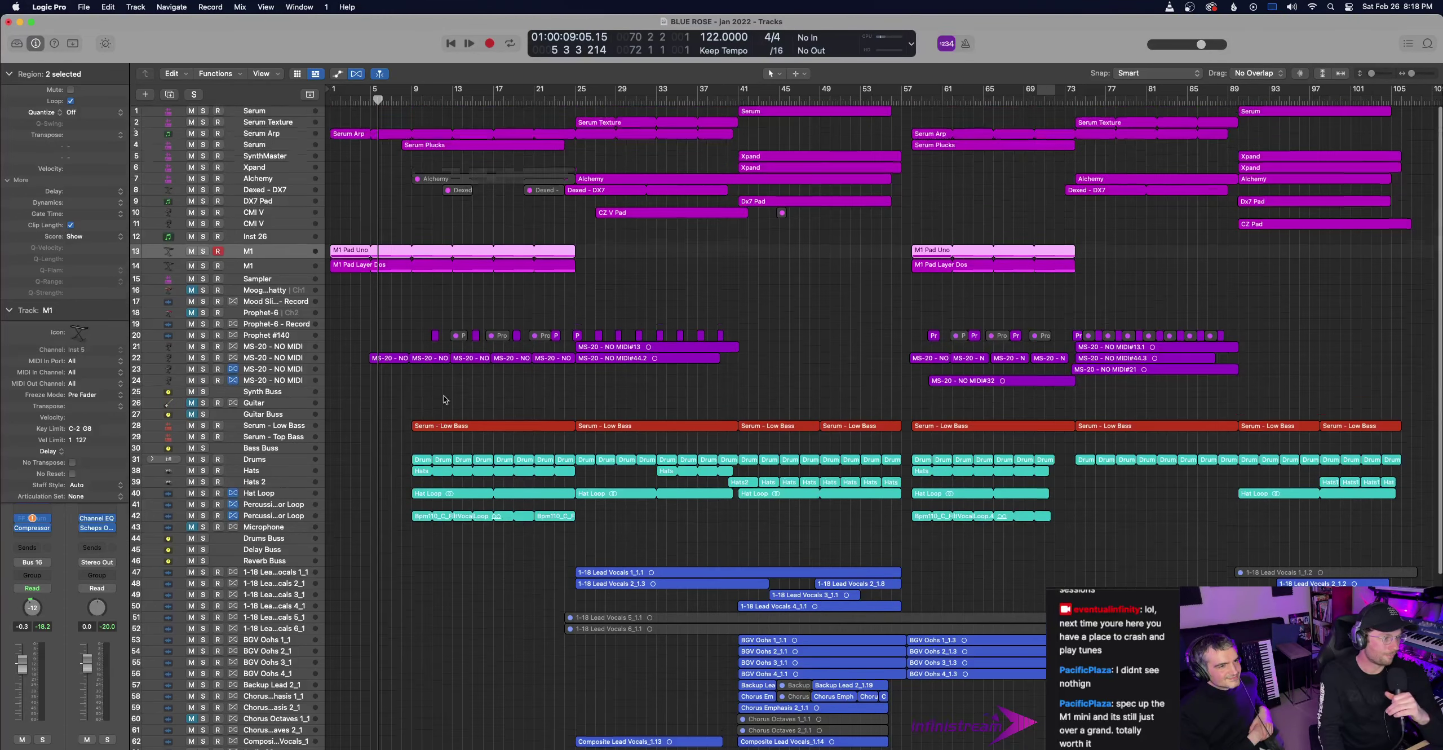
pyautogui.click(278, 137)
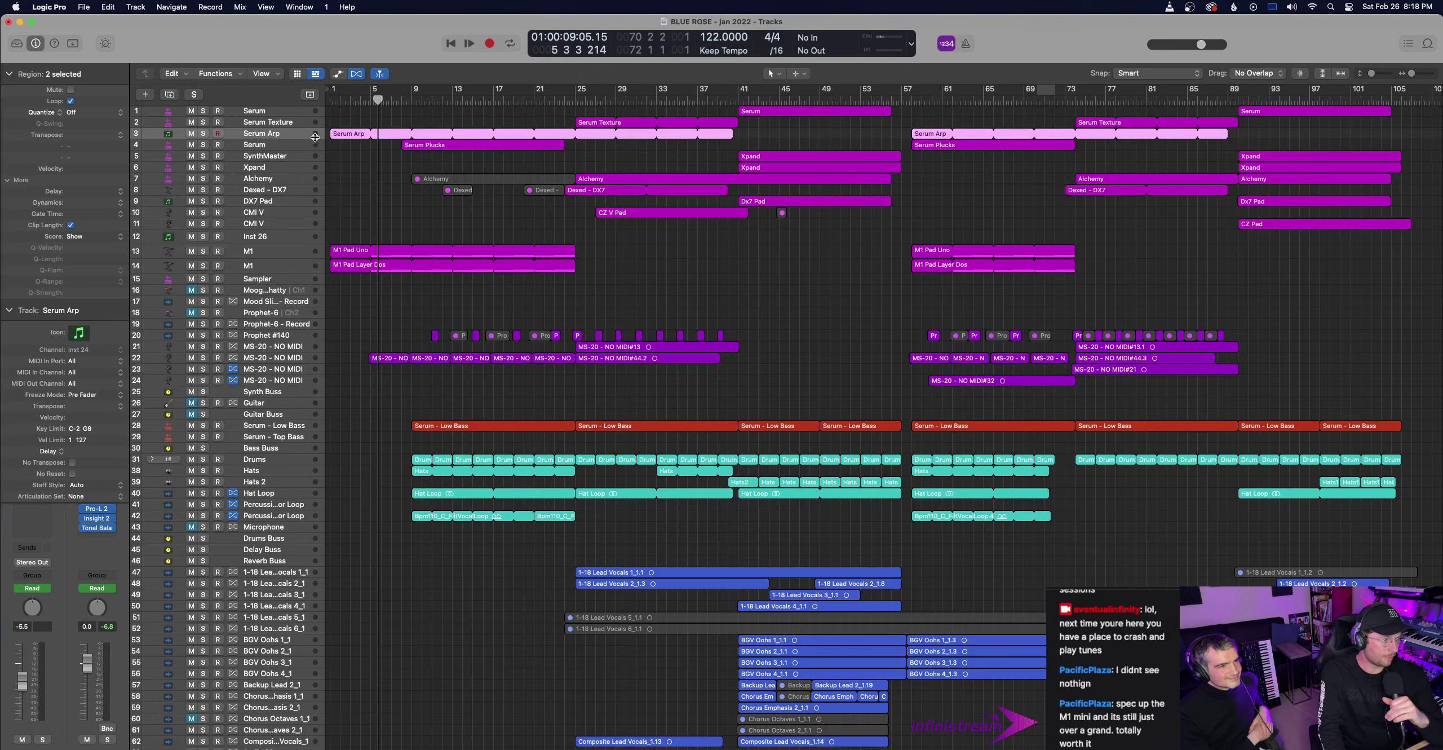
pyautogui.click(333, 97)
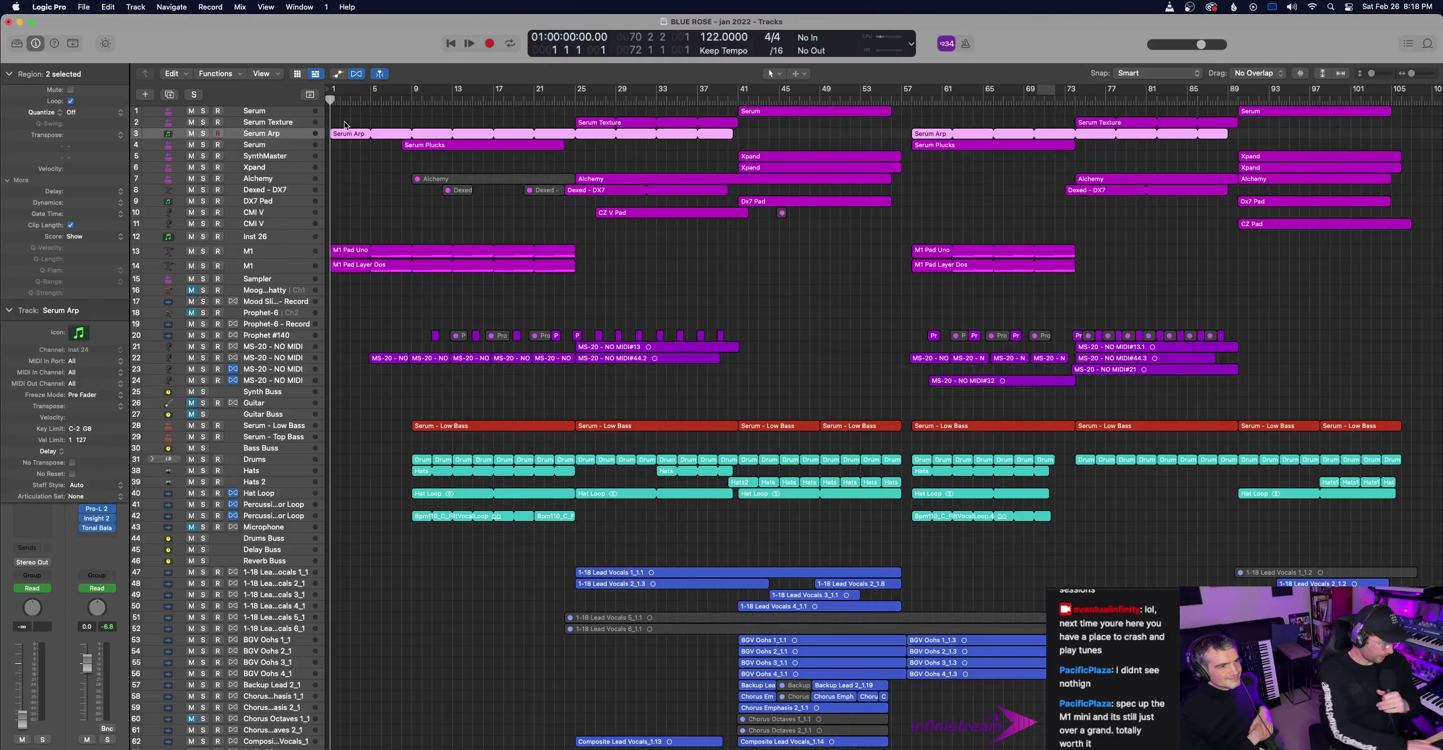
pyautogui.press('x')
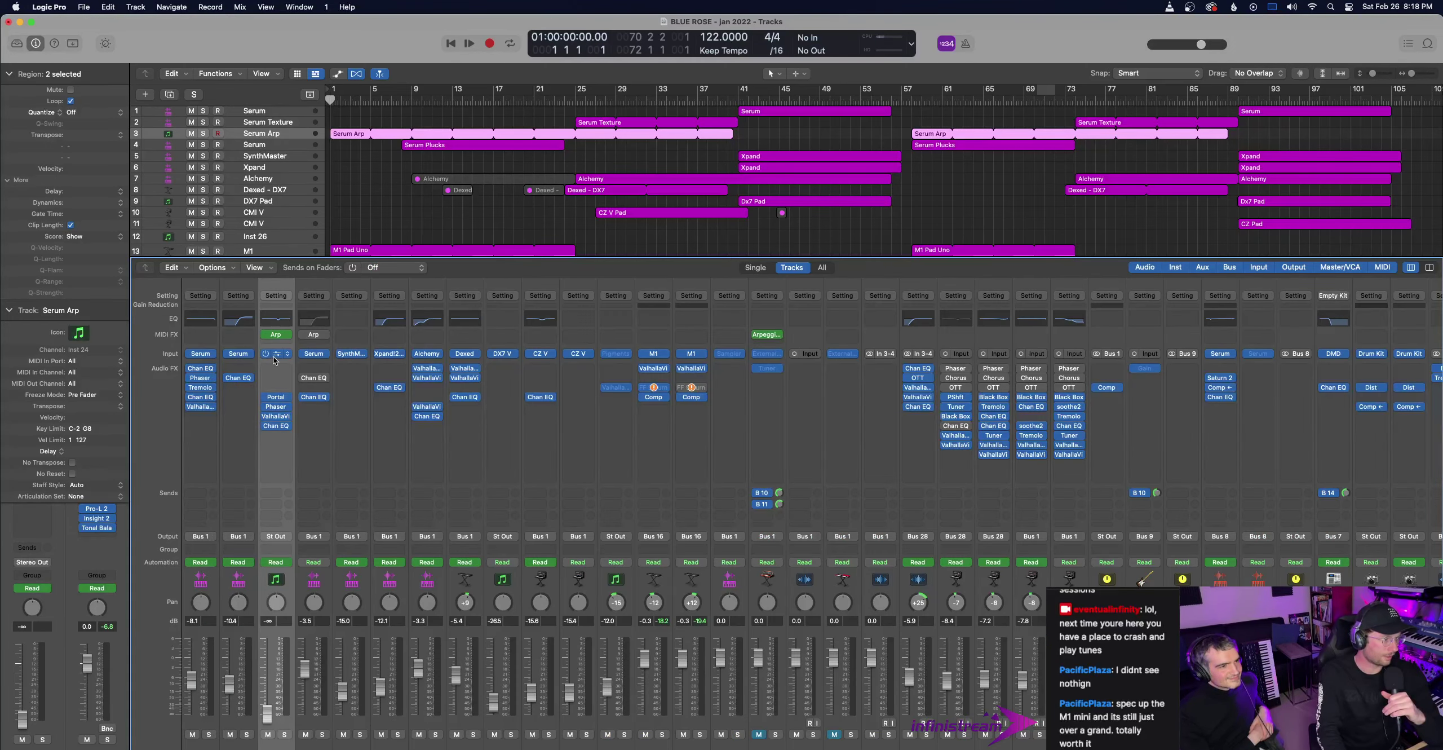
pyautogui.click(276, 353)
pyautogui.moveTo(769, 189); pyautogui.dragTo(590, 297)
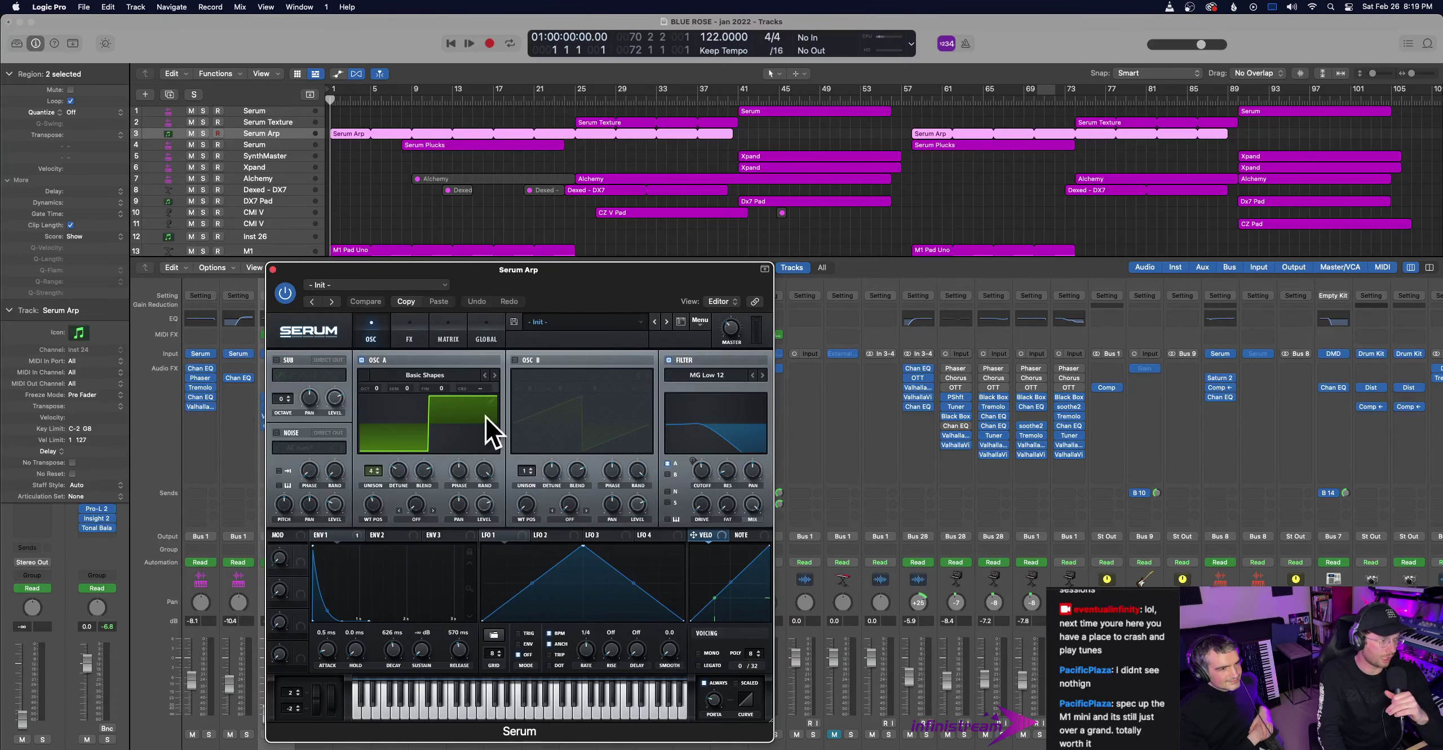
# - Solo the Serum Arp track, play it from the start, and show the effects page of its Serum instrument
pyautogui.press('s')
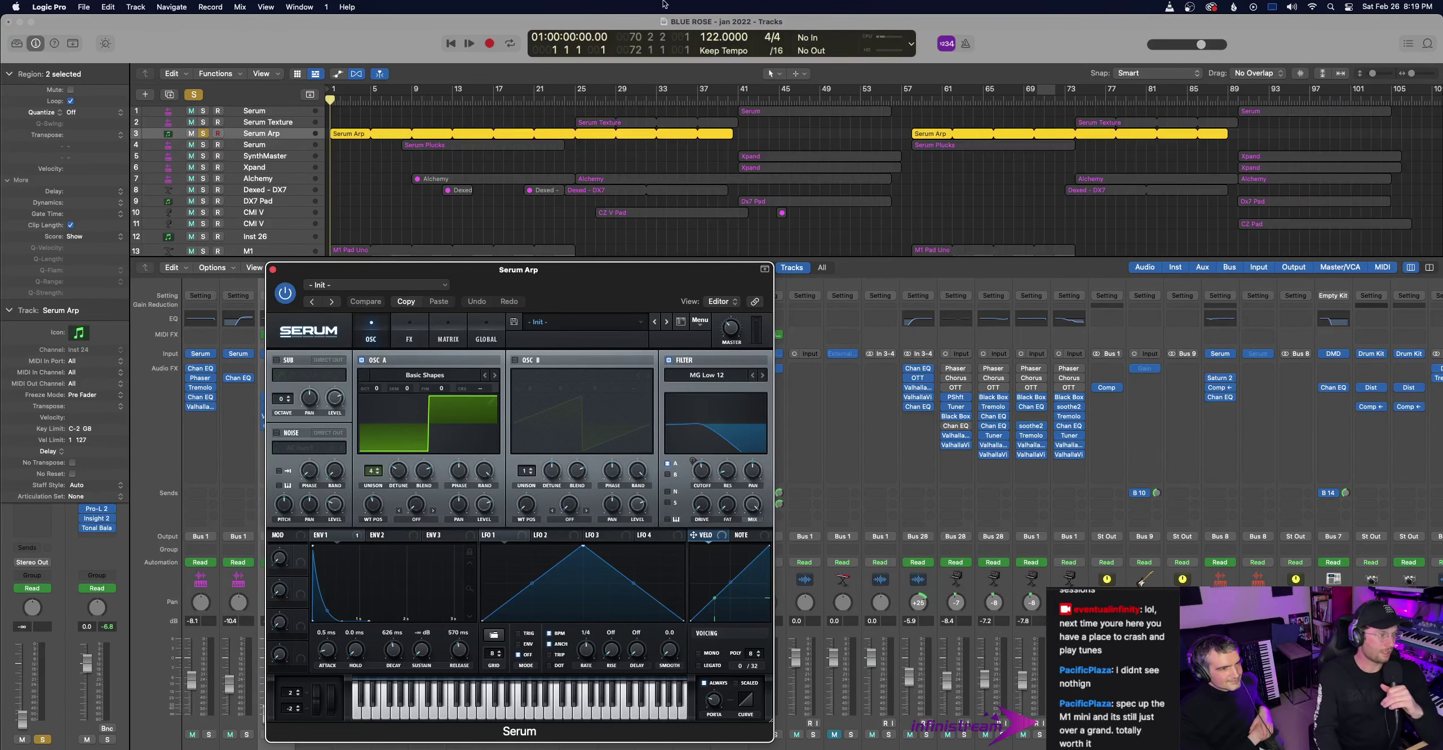
pyautogui.click(468, 43)
pyautogui.click(409, 335)
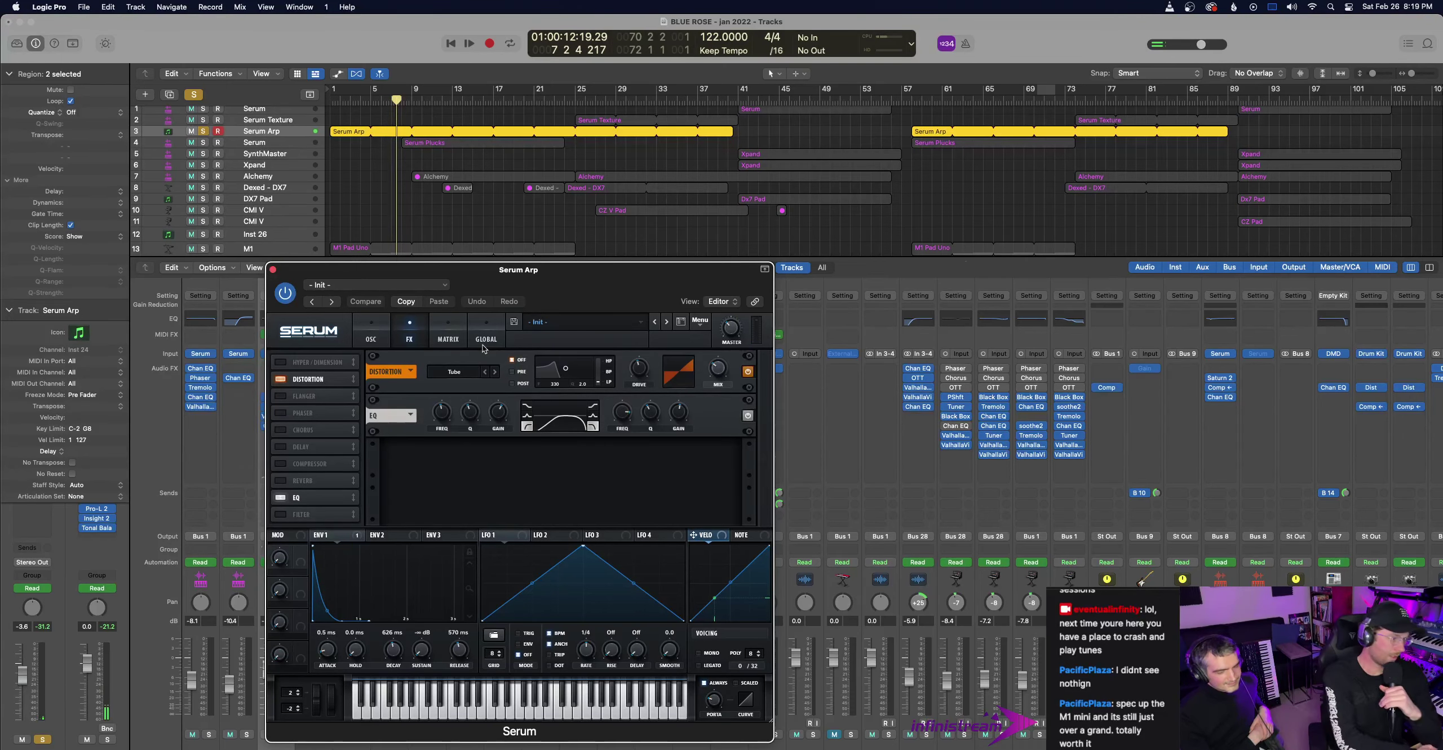
# - Close the mixer and the Serum window, and take the Serum Arp track off solo
pyautogui.press('x')
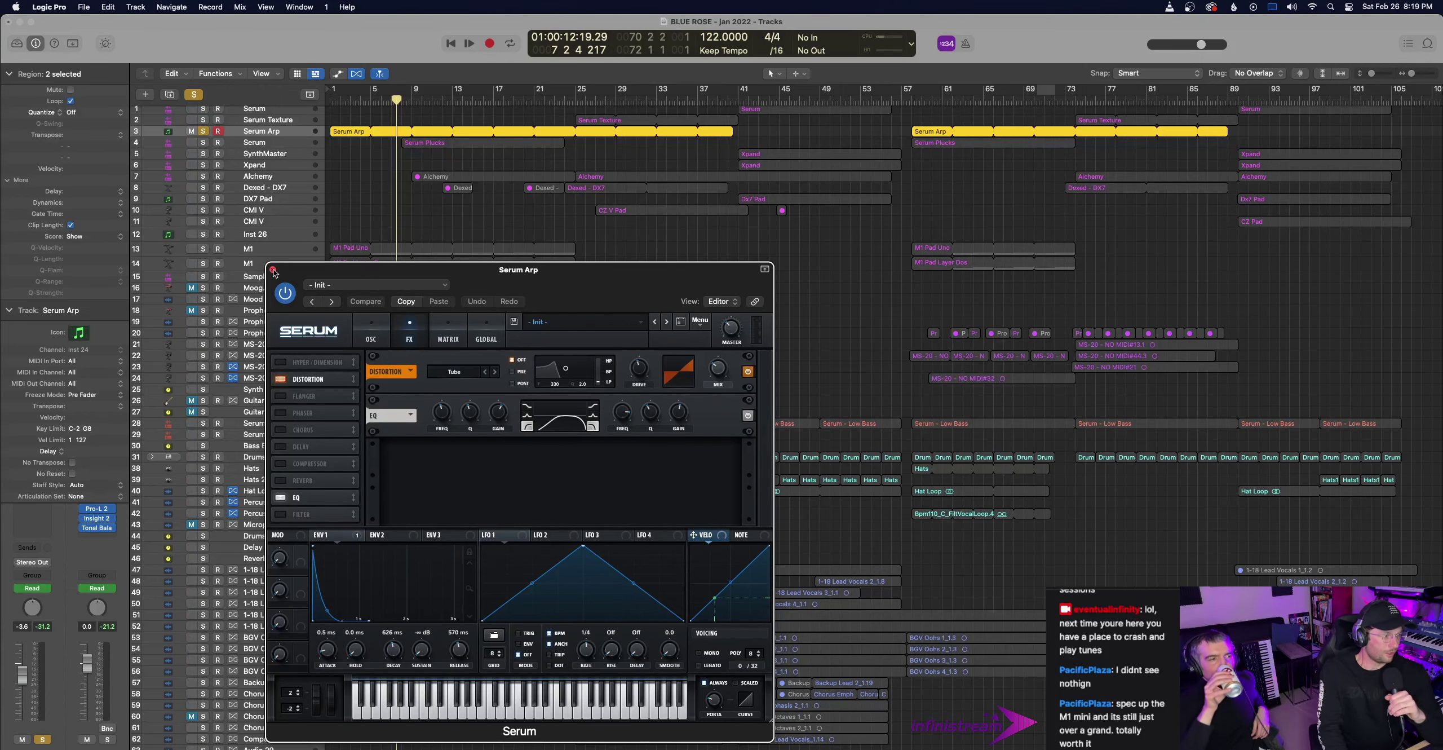
pyautogui.click(273, 269)
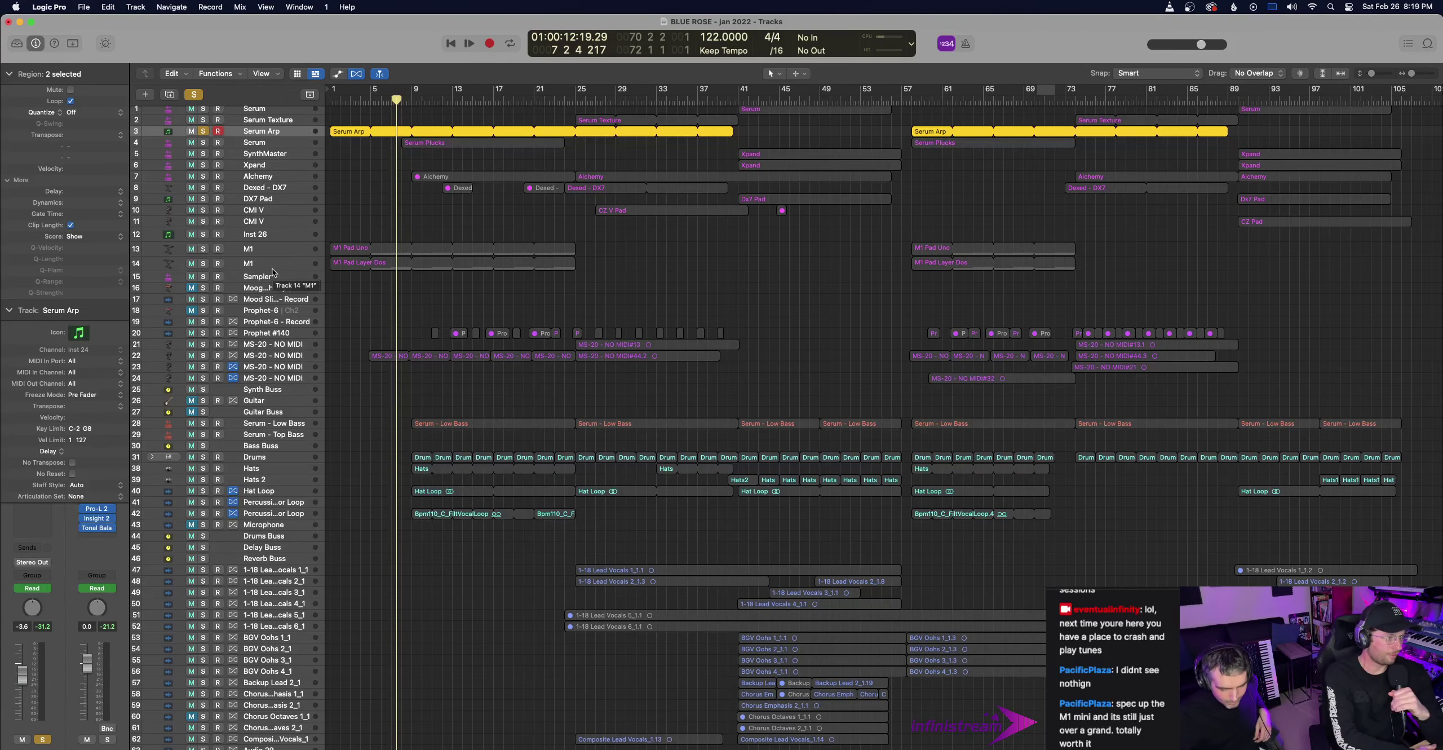
pyautogui.press('x')
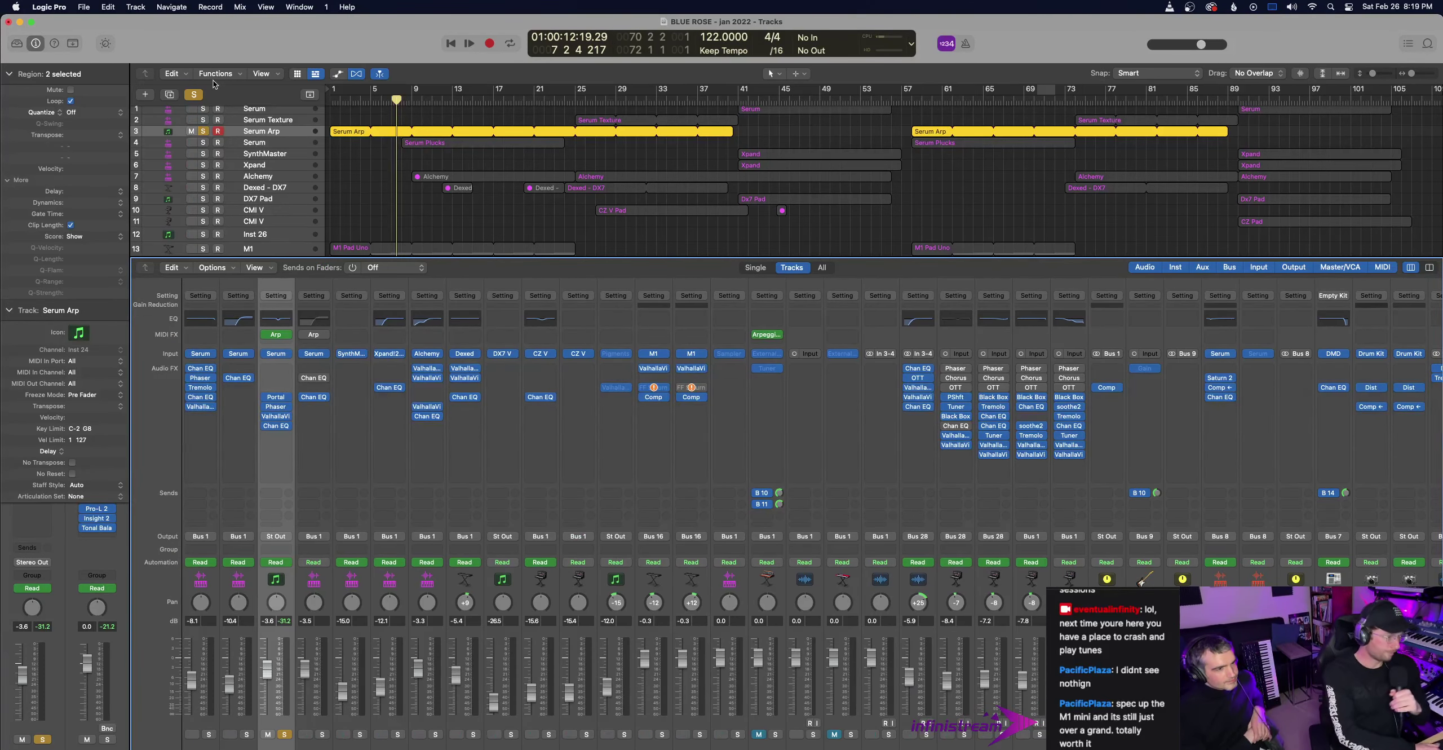
pyautogui.press('x')
pyautogui.hotkey('ctrl', 's')
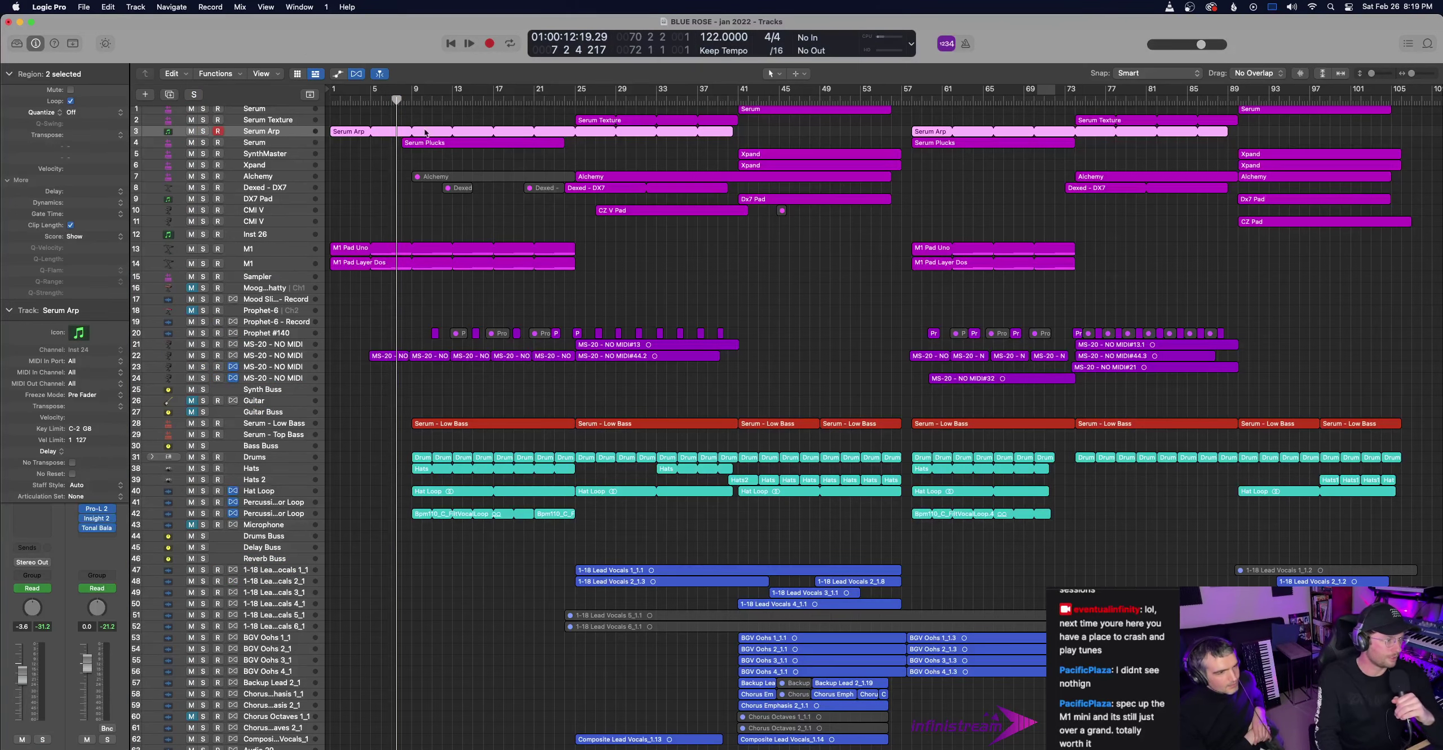
# - Place the playhead at bar 9 and look over the MS-20 tracks and the first Serum track by selecting them in turn
pyautogui.click(411, 100)
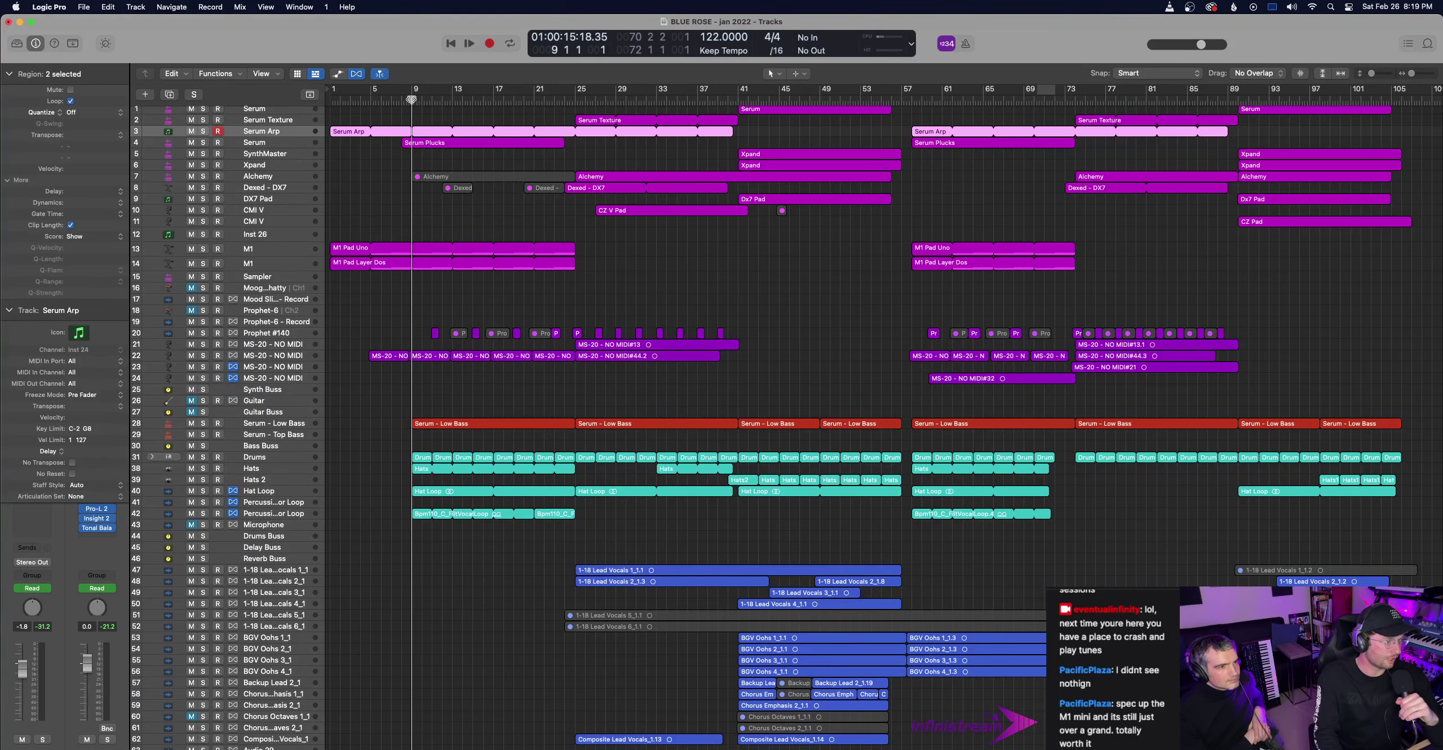
pyautogui.click(292, 358)
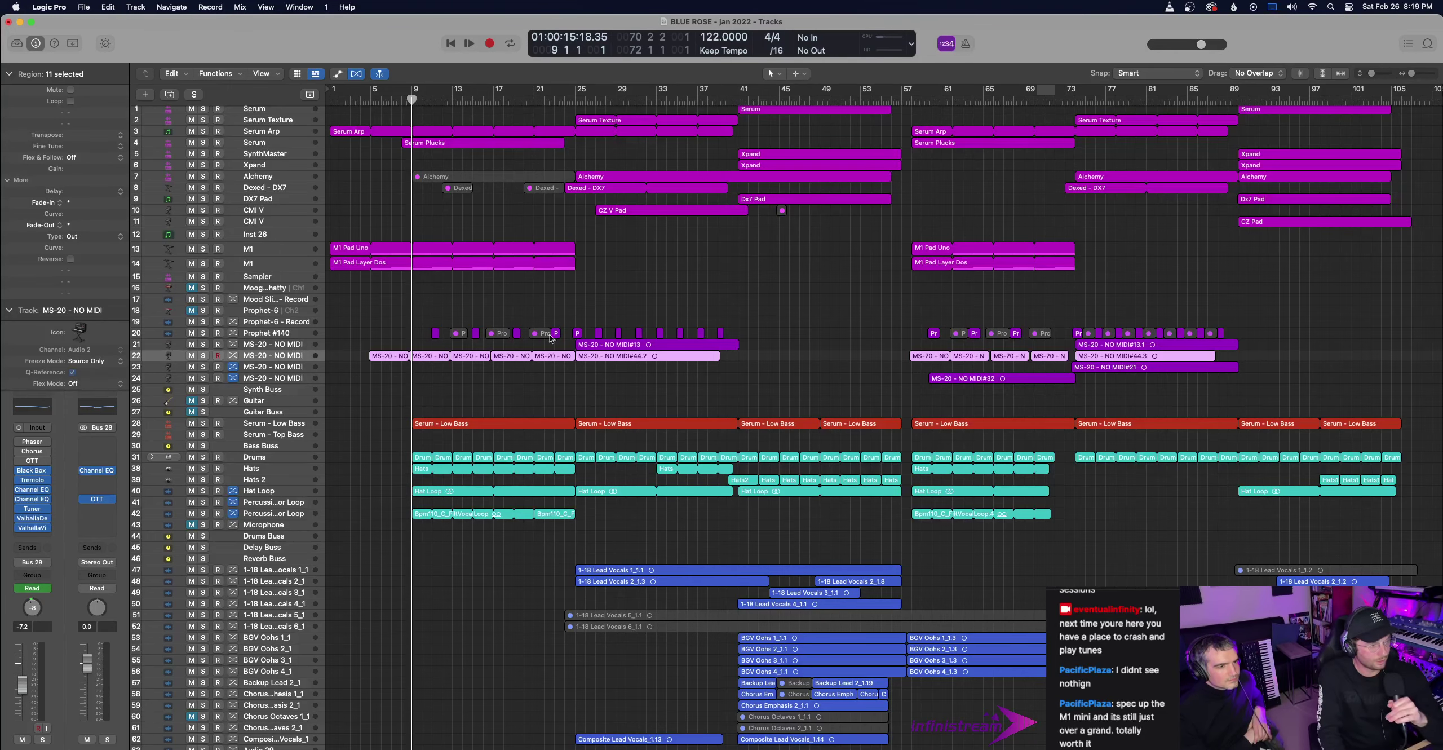
pyautogui.click(270, 111)
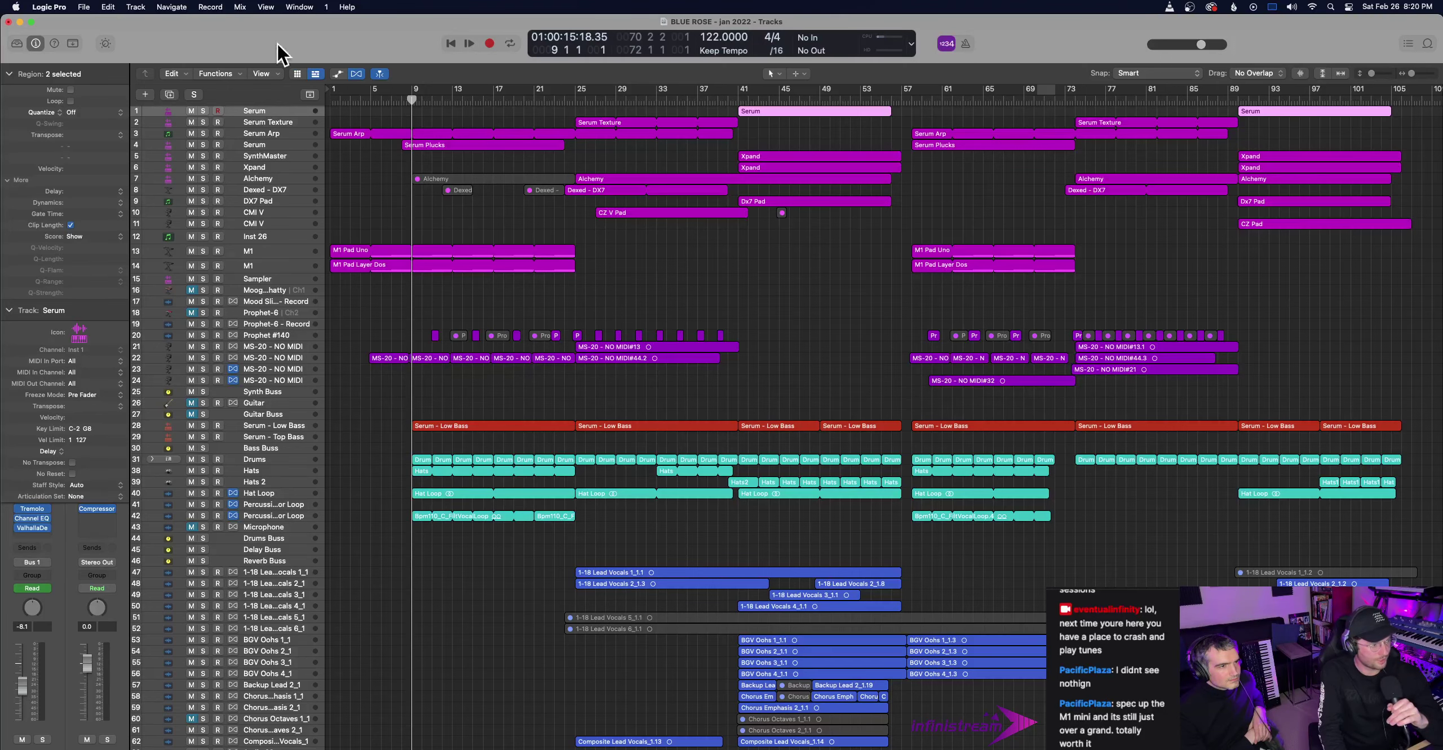
pyautogui.click(293, 341)
pyautogui.press('Down')
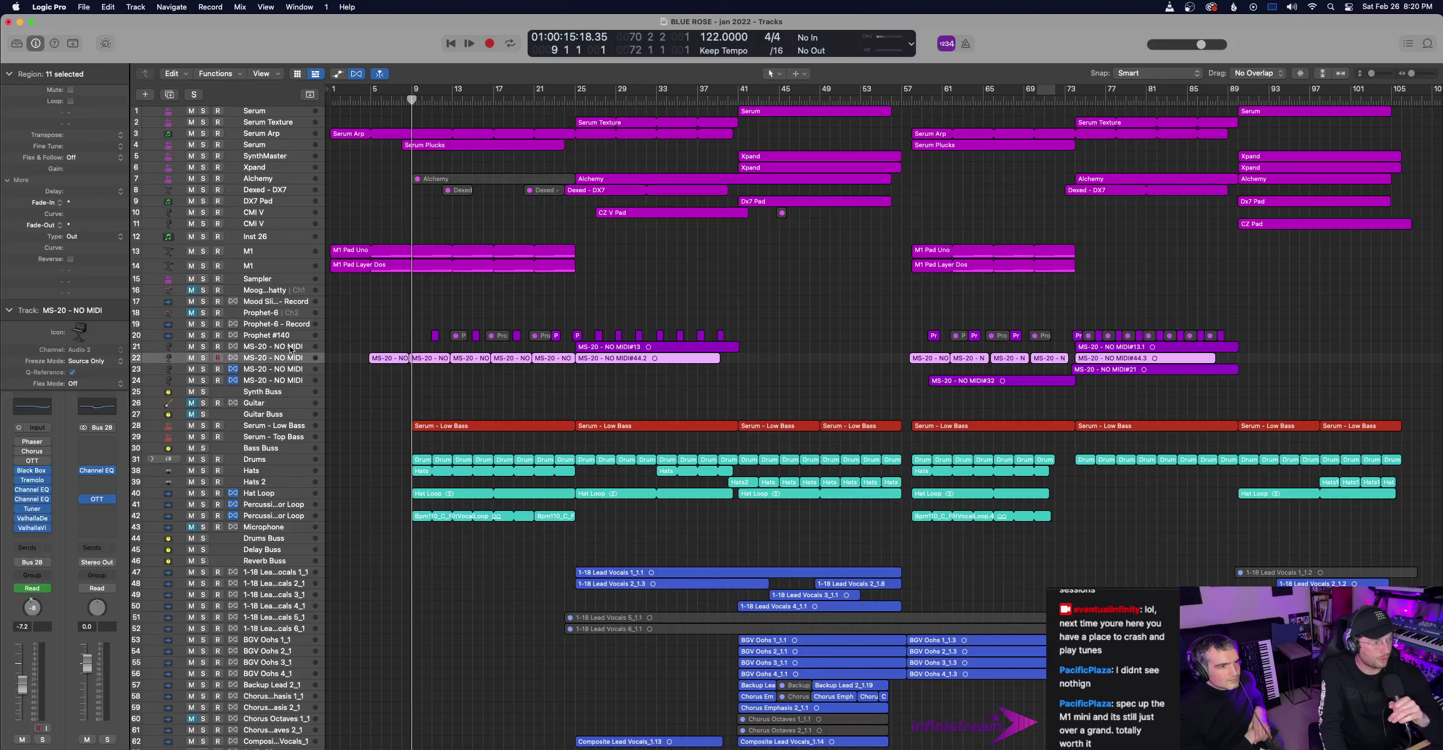
pyautogui.press('Up')
pyautogui.press('Down')
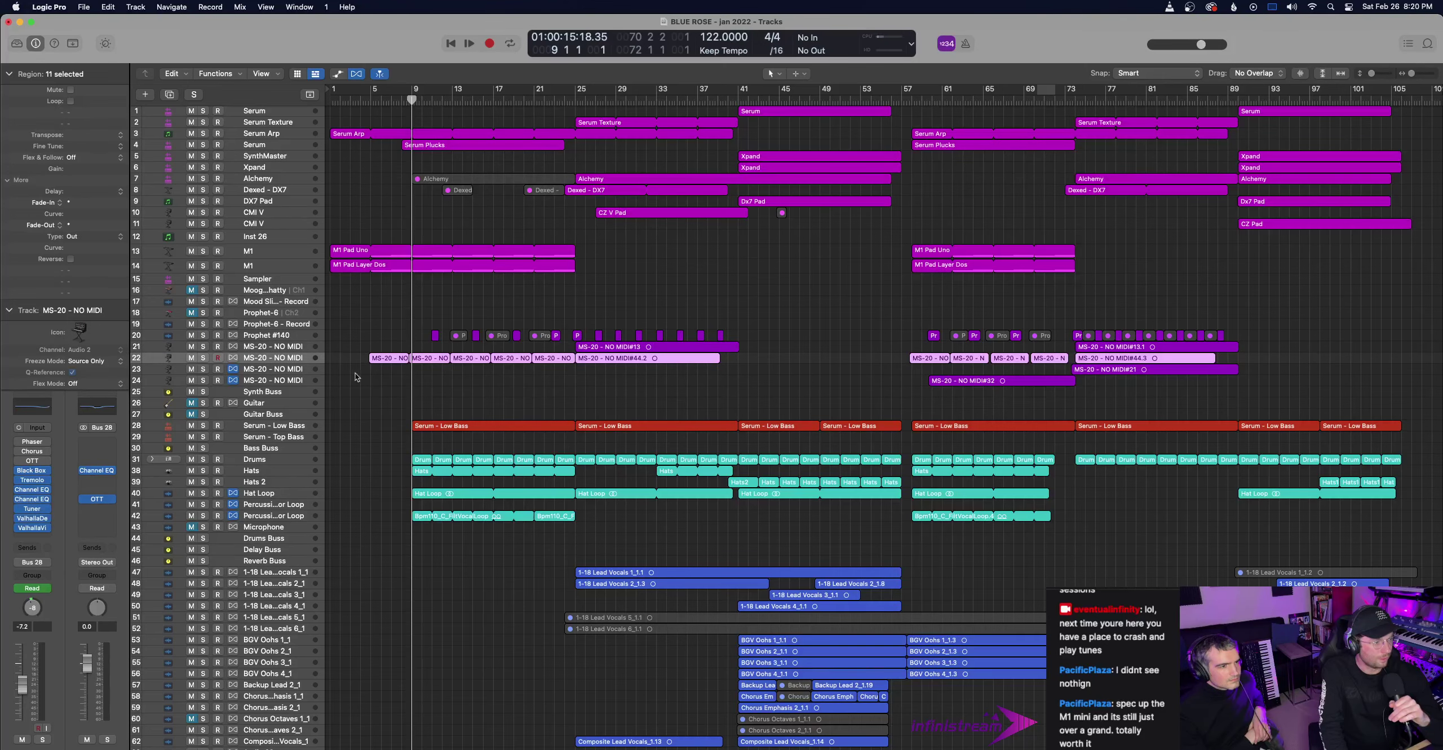
pyautogui.moveTo(382, 401); pyautogui.dragTo(1328, 300)
pyautogui.click(252, 350)
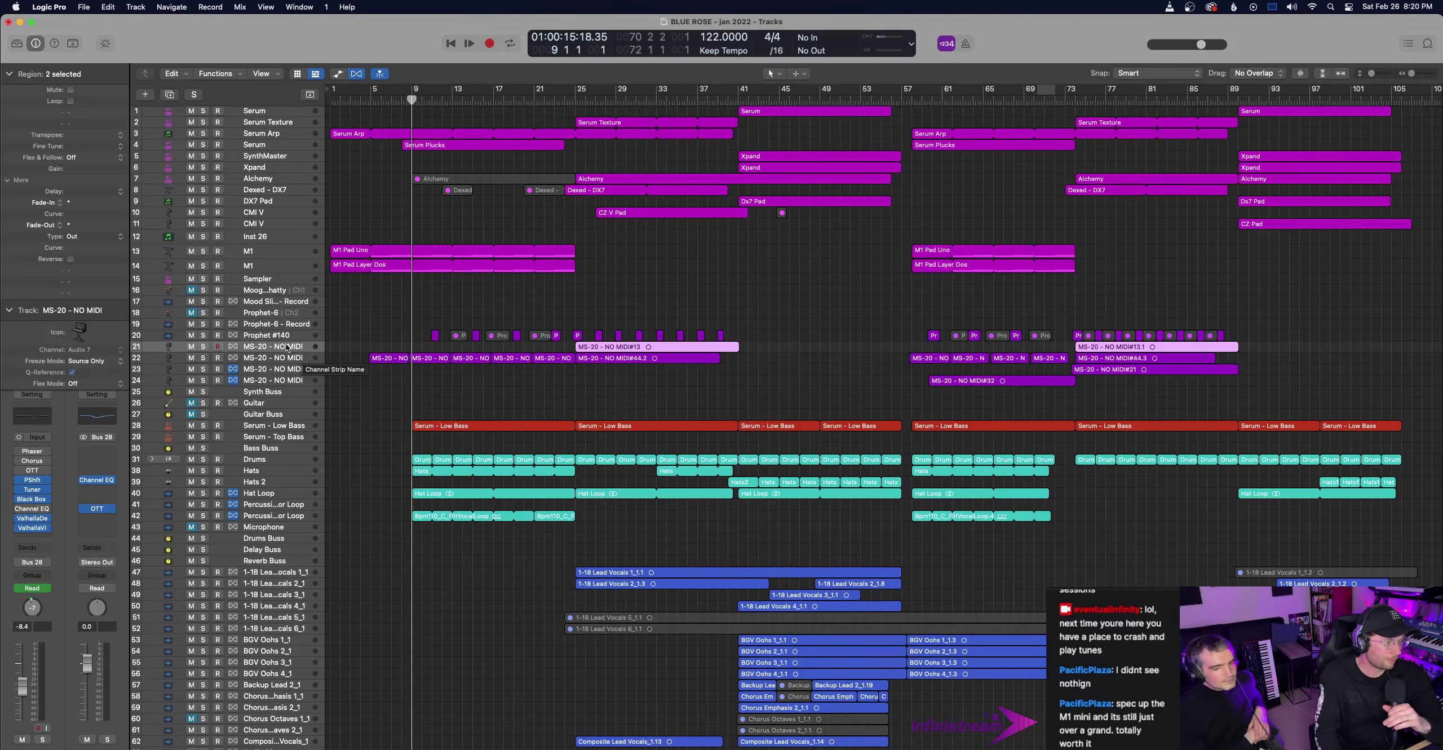
# - Select the Prophet #140 track, place the playhead at bar 11, and solo the track
pyautogui.click(271, 336)
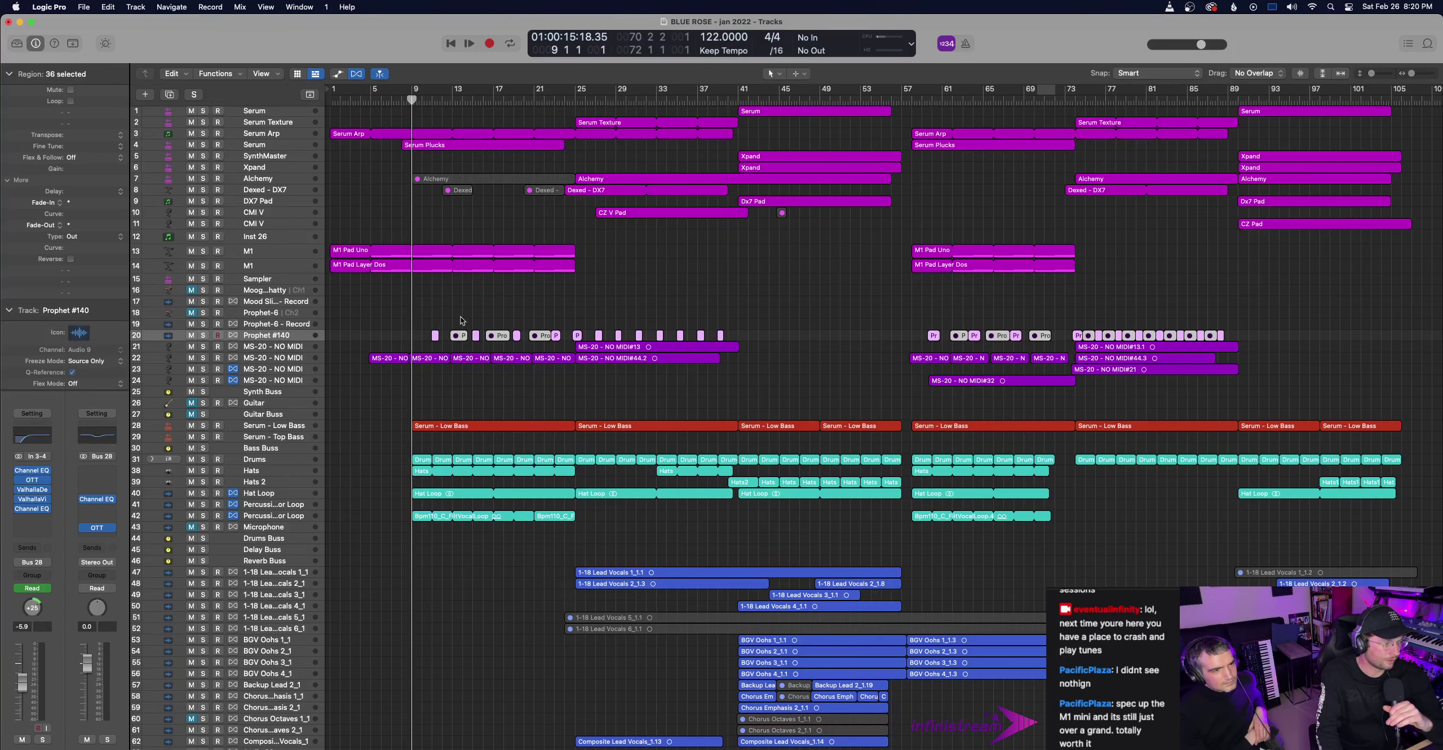
pyautogui.scroll(-1, 444, 97)
pyautogui.click(432, 101)
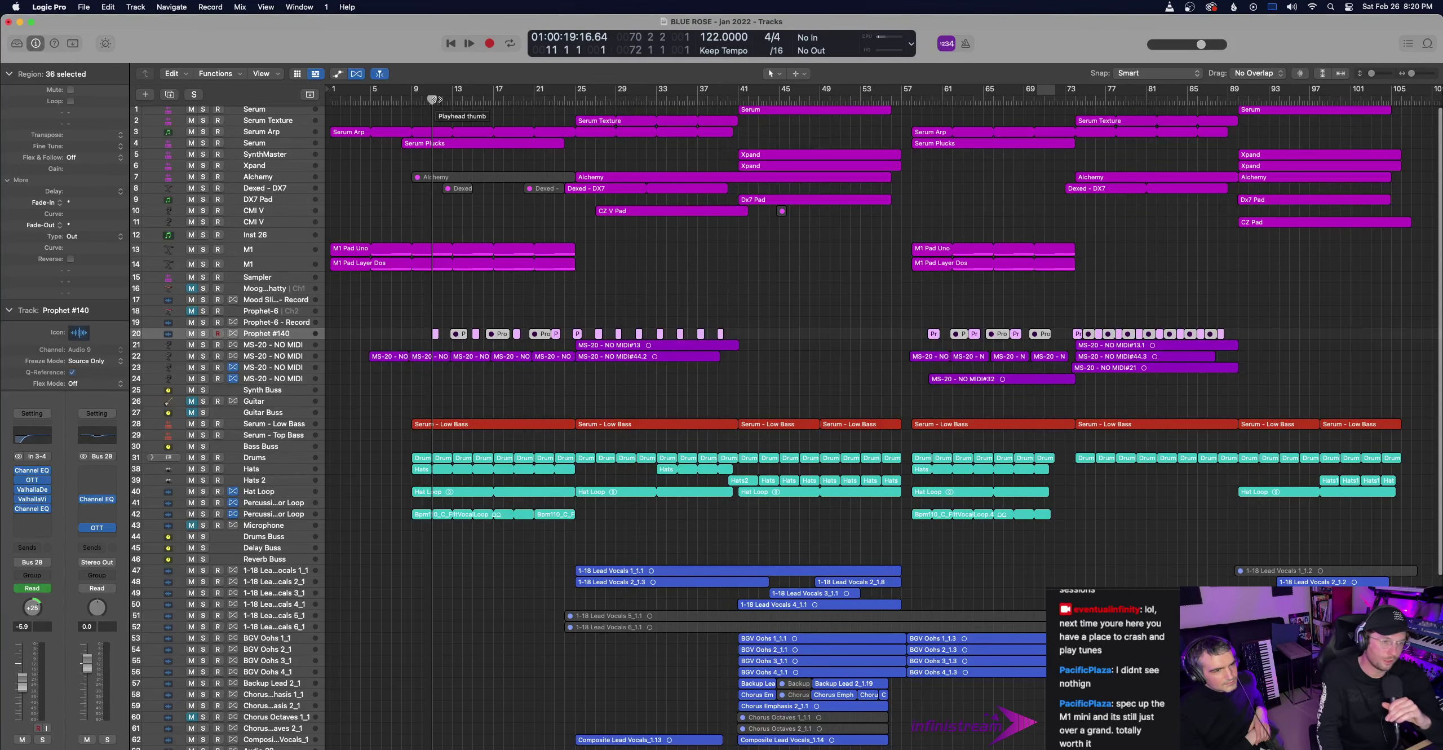
pyautogui.scroll(-1, 439, 102)
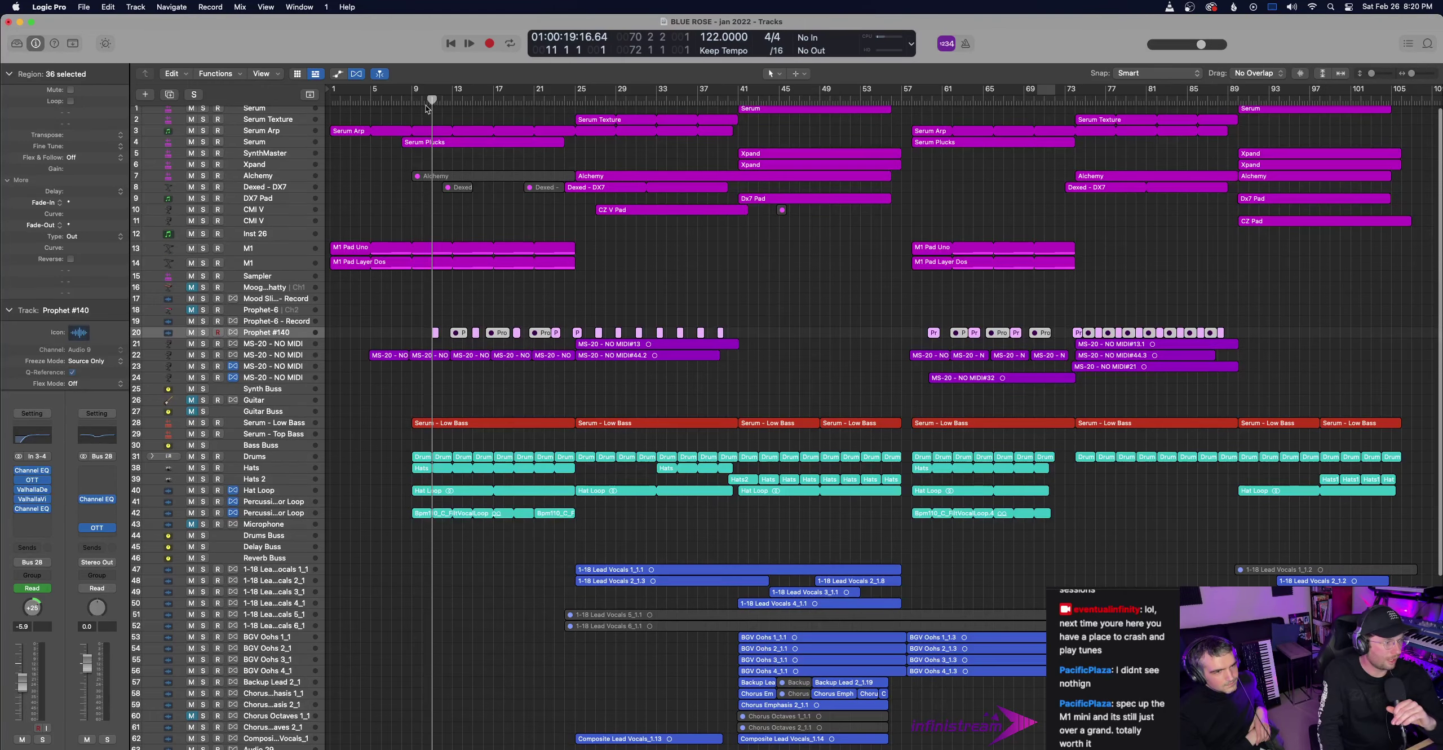
pyautogui.scroll(1, 423, 125)
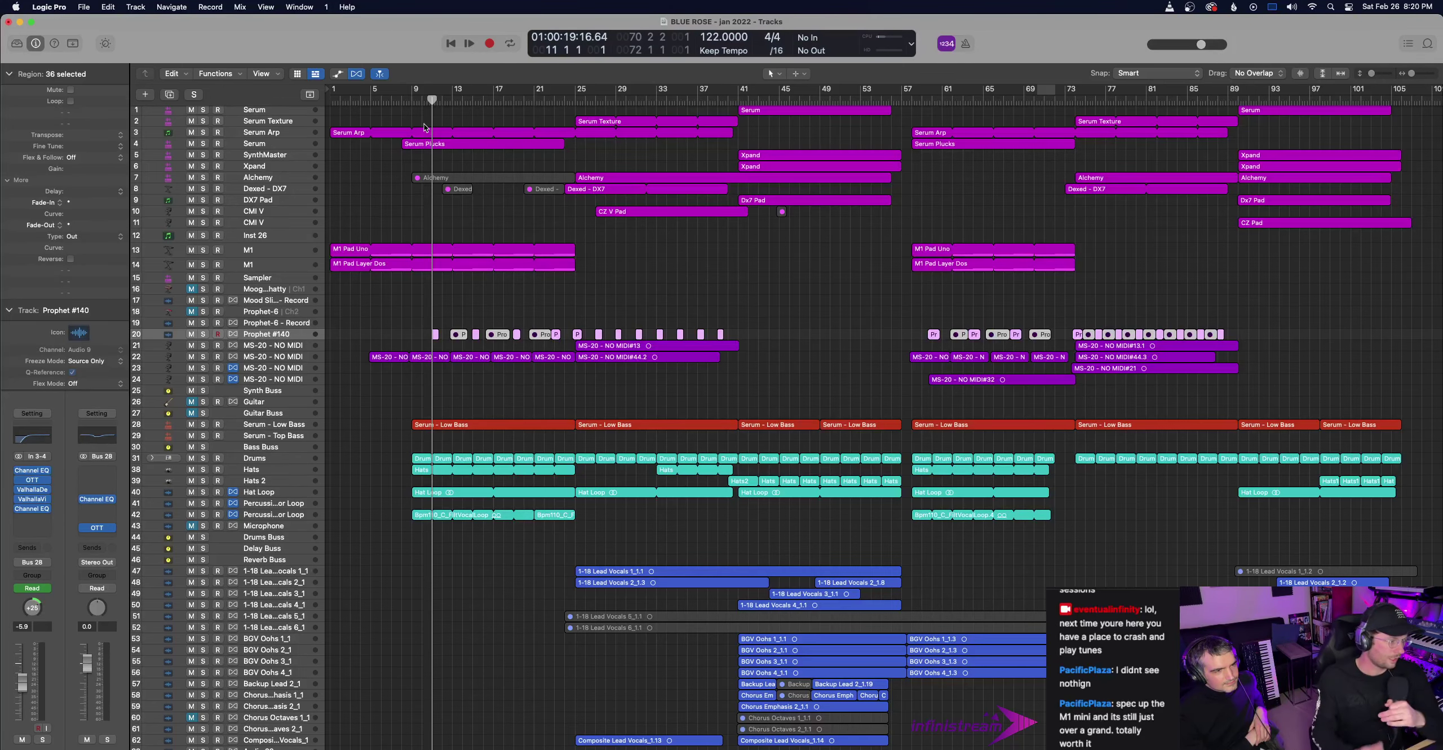
pyautogui.press('s')
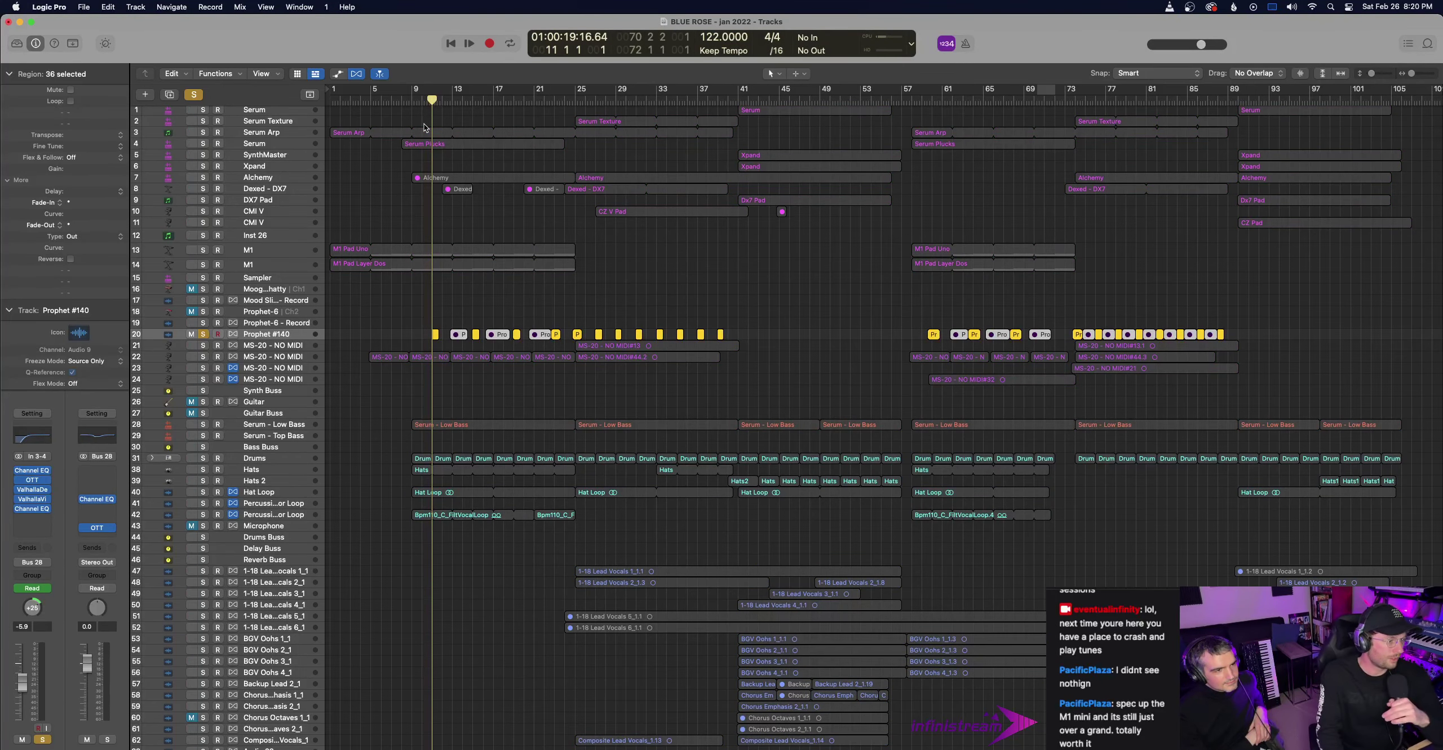
# - Take the Prophet #140 track off solo and deselect its regions
pyautogui.press('s')
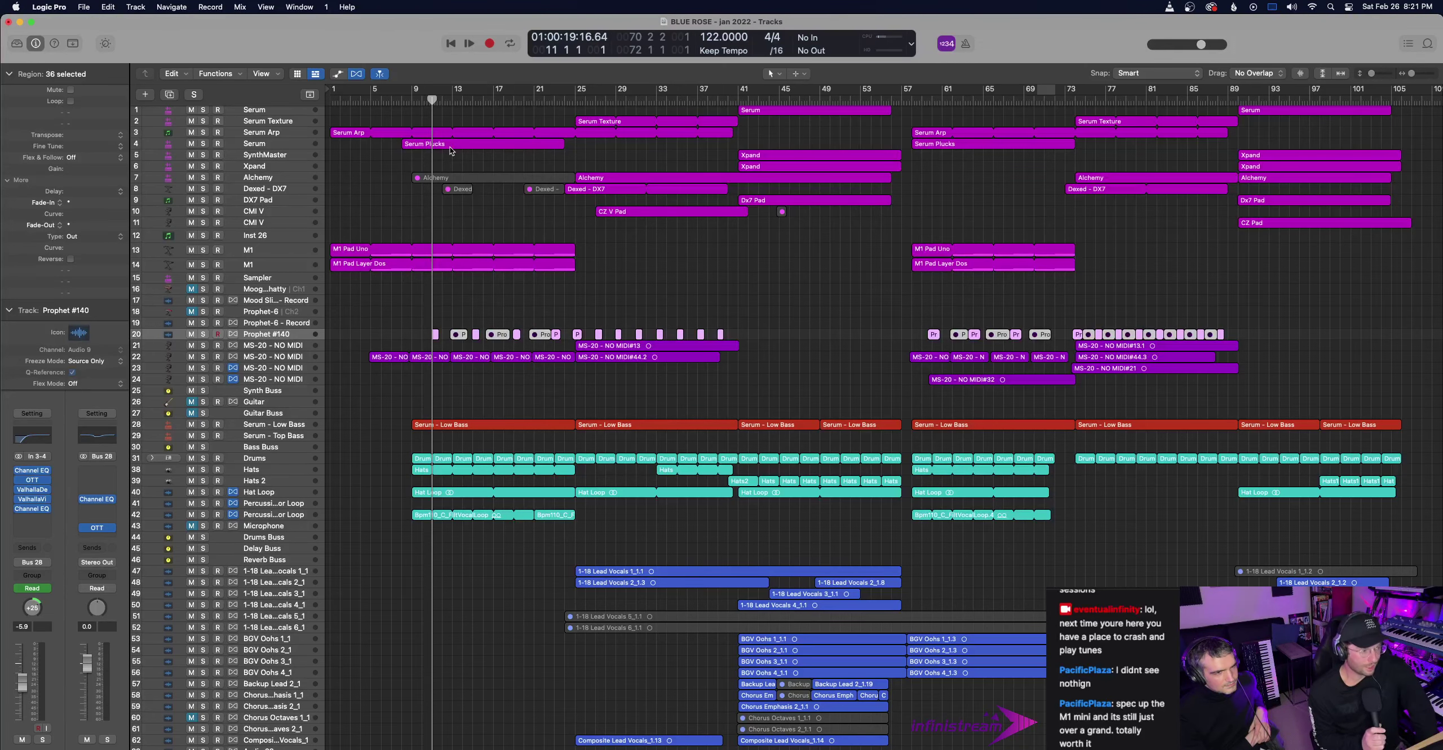
pyautogui.scroll(-1, 425, 639)
pyautogui.rightClick(589, 748)
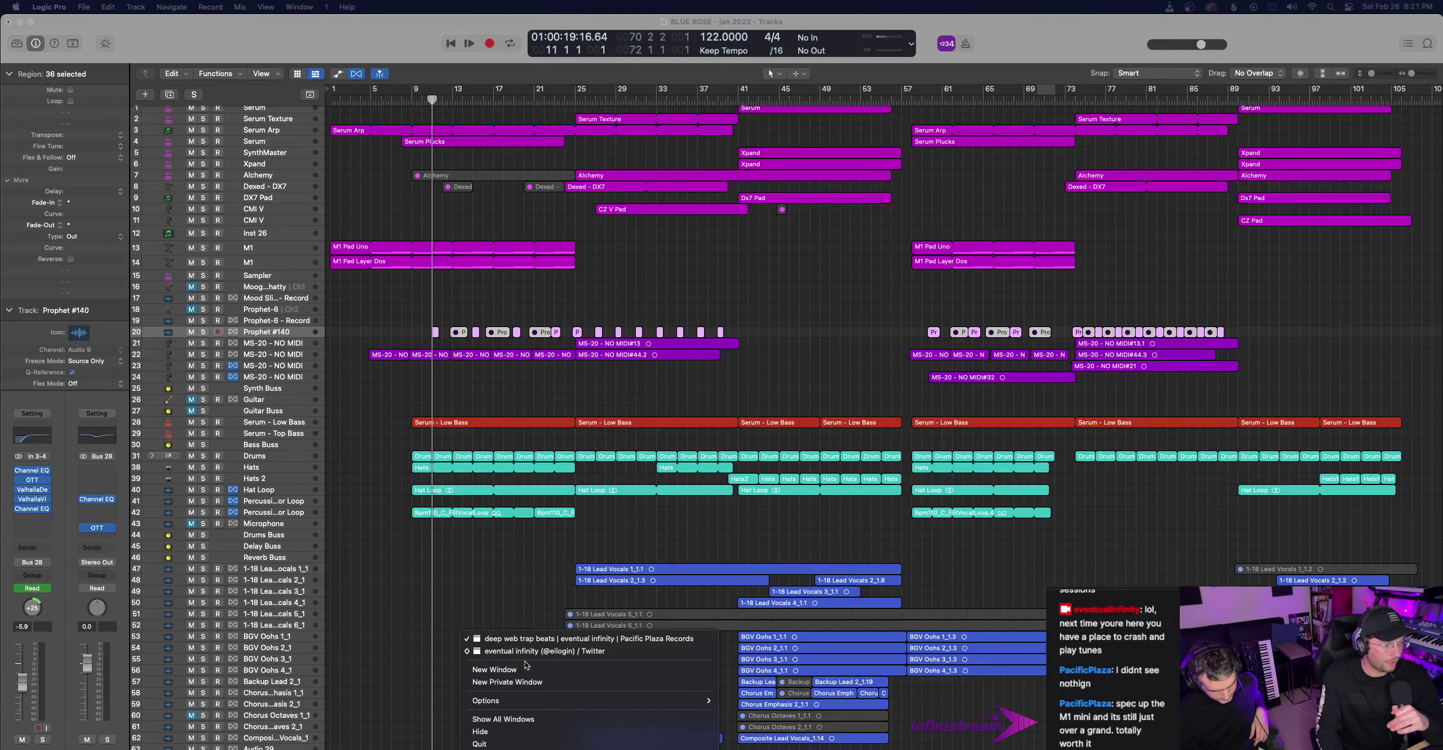
pyautogui.click(406, 569)
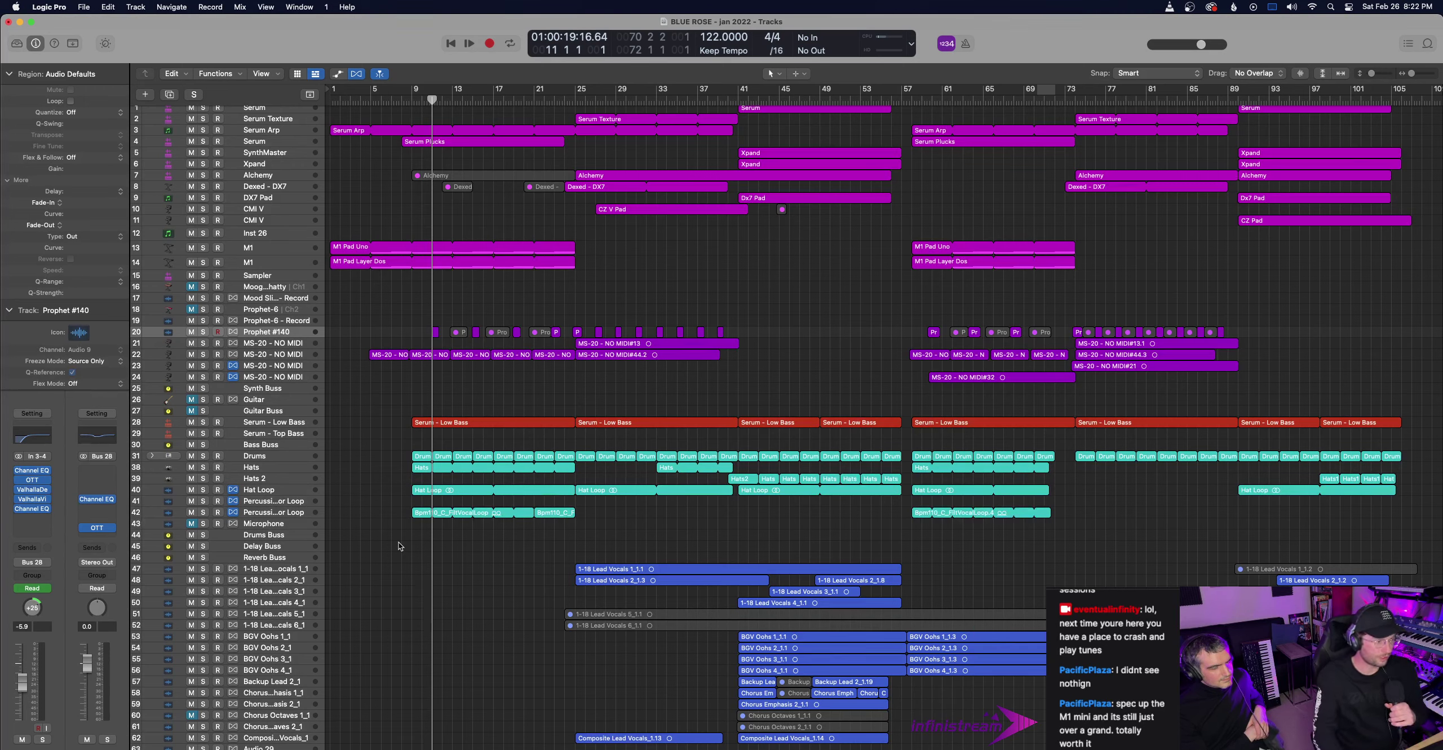
# - Solo the MS-20 - NO MIDI#13 track, play from bar 25, and add the MS-20 - NO MIDI#44.2 and Prophet #140 tracks to the solo
pyautogui.click(303, 343)
pyautogui.click(582, 100)
pyautogui.press('s')
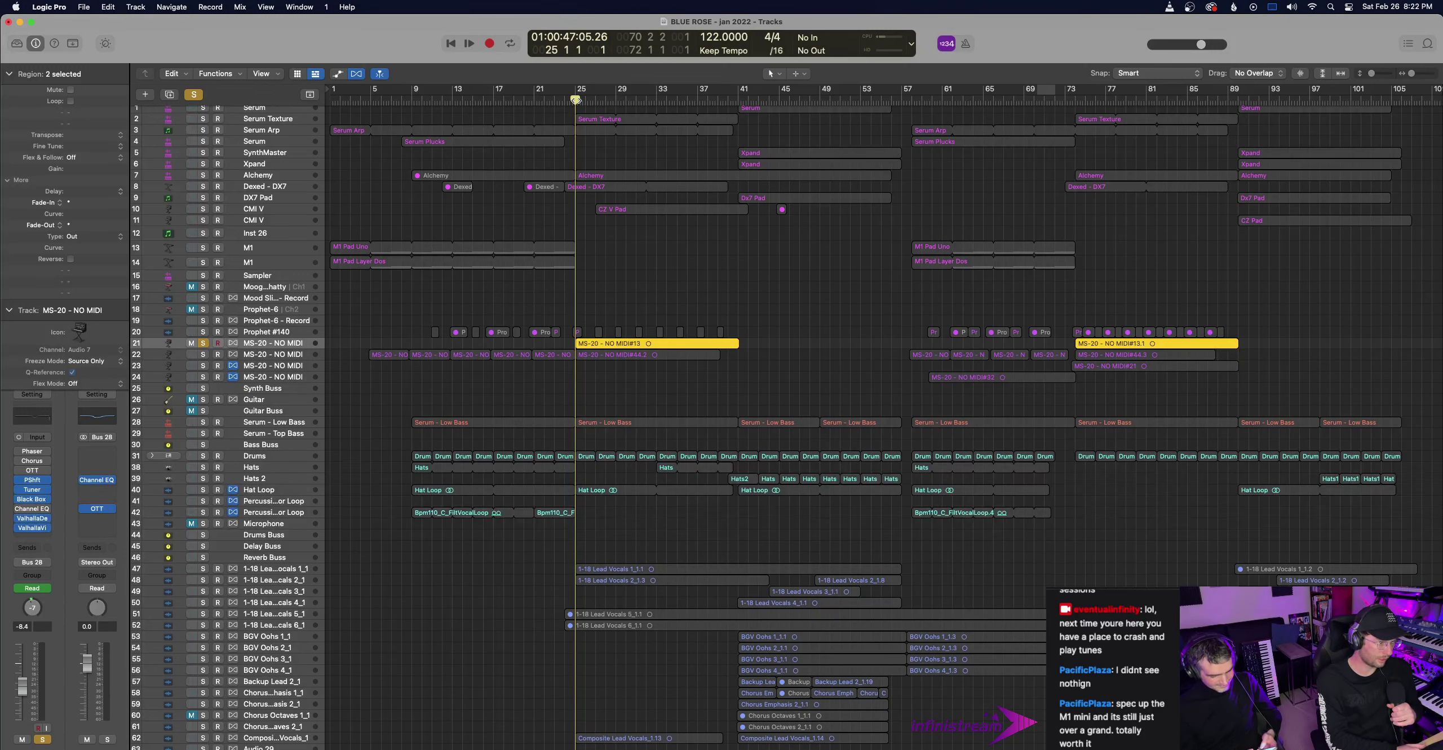
pyautogui.press('space')
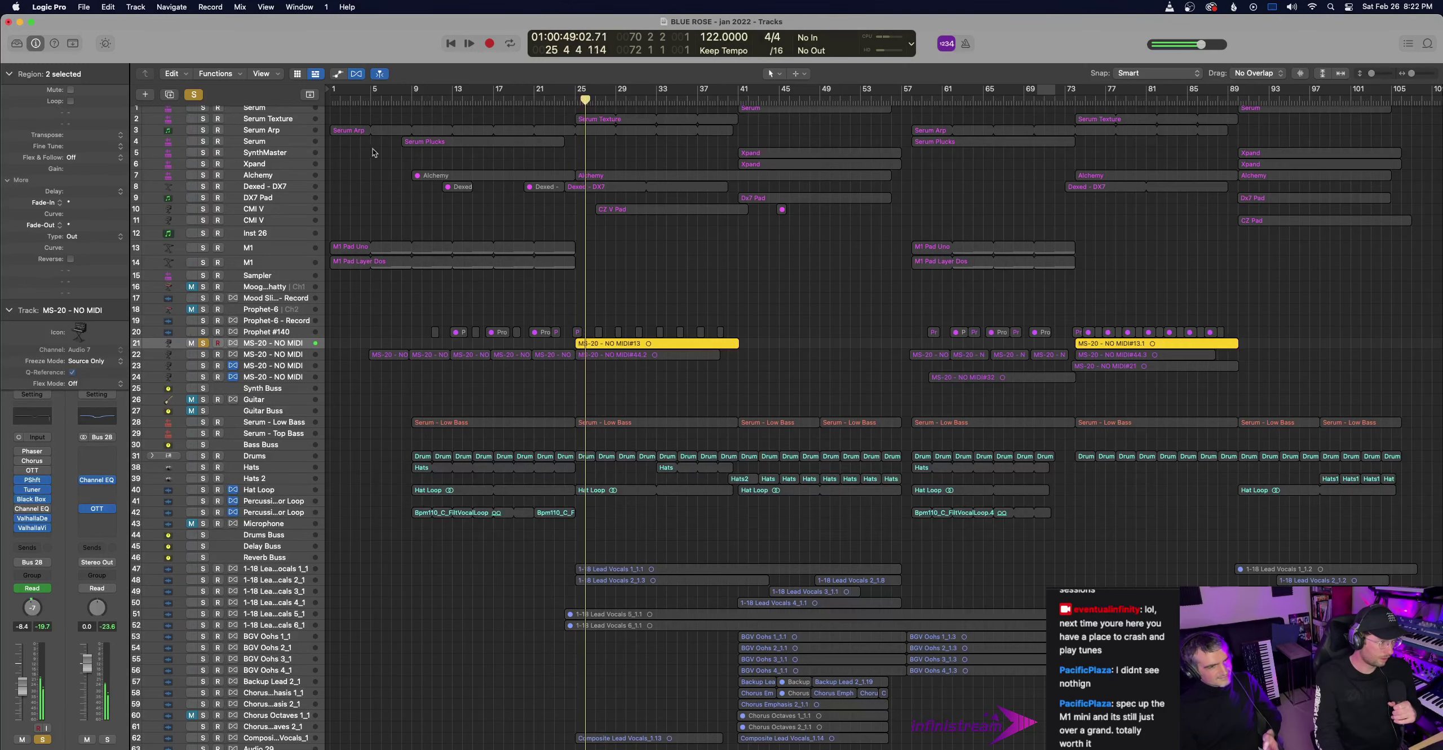
pyautogui.click(203, 354)
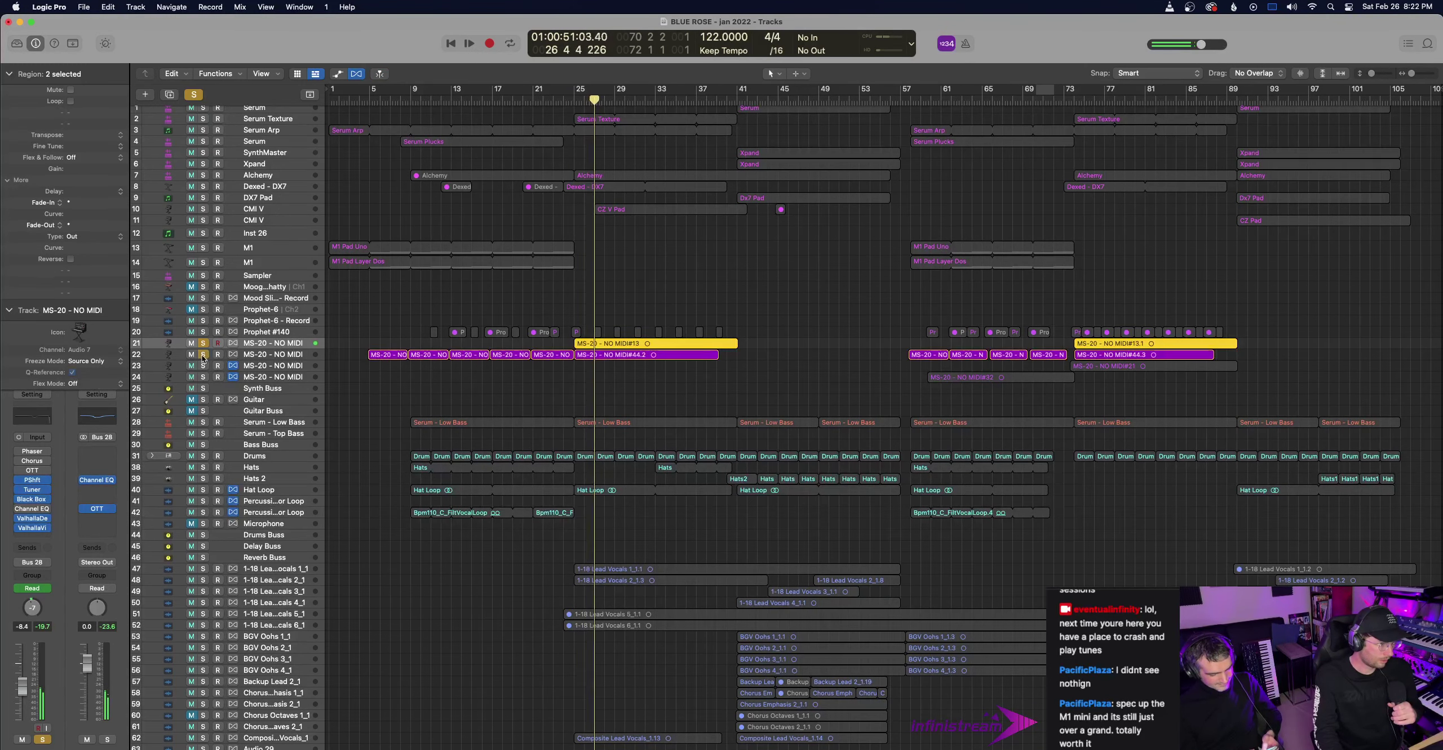
pyautogui.click(203, 332)
# - Take the MS-20 and Prophet #140 tracks off solo and play the full arrangement from bar 9
pyautogui.click(218, 343)
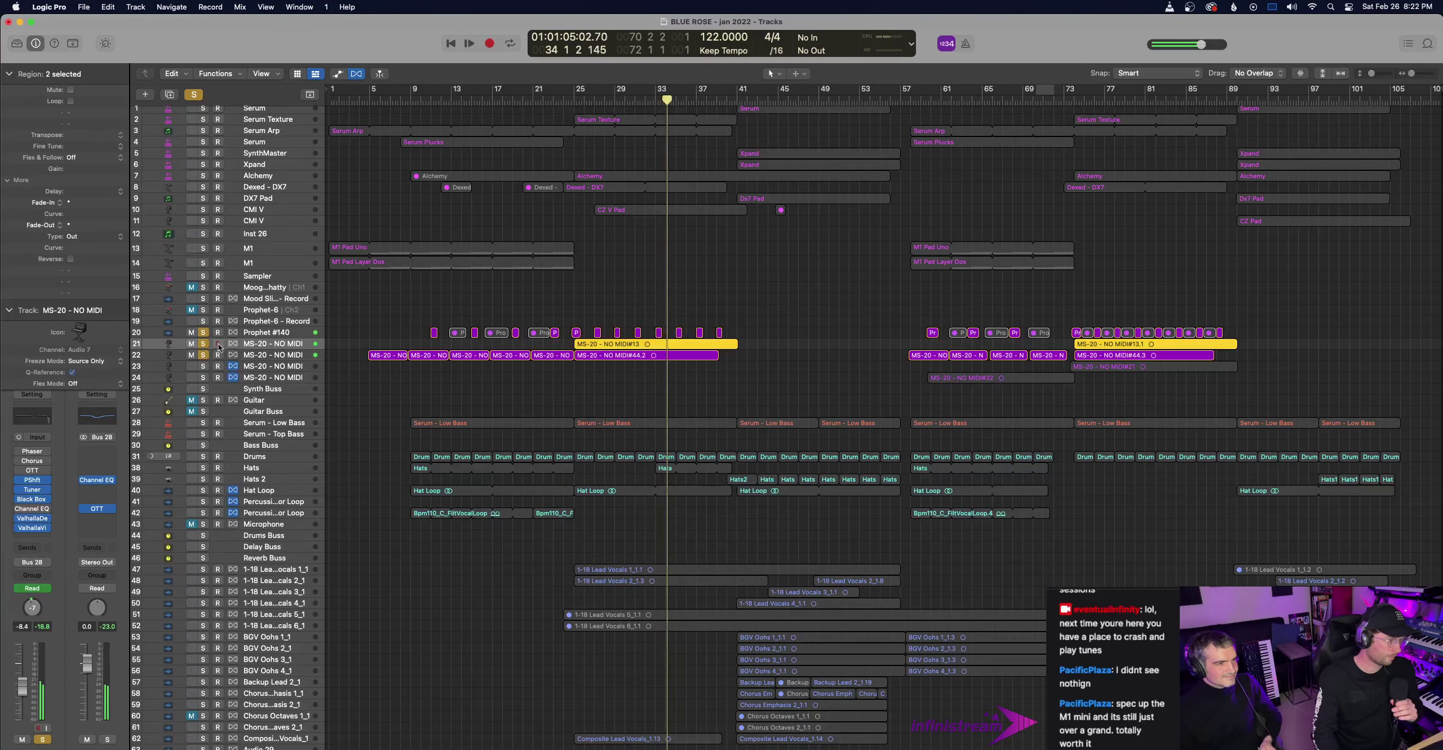
pyautogui.click(204, 322)
pyautogui.click(206, 333)
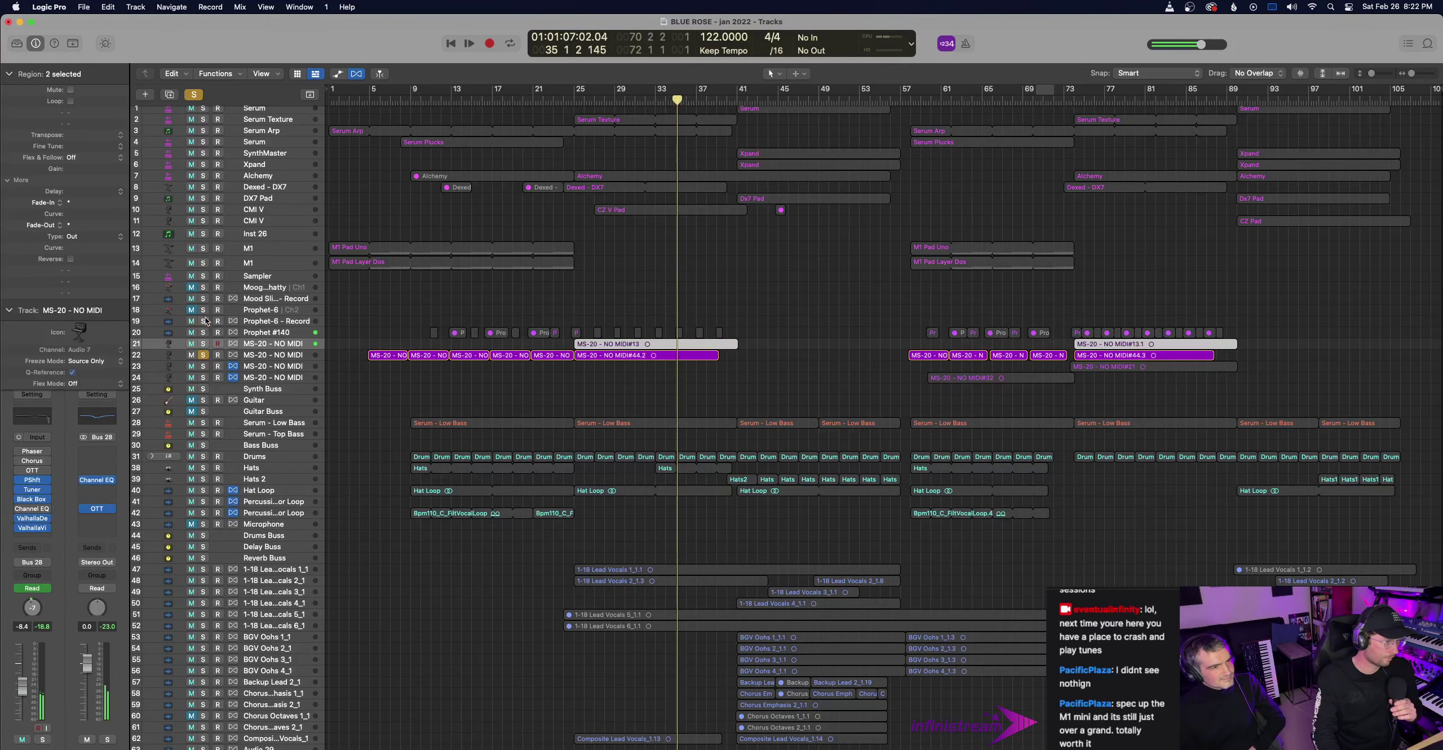
pyautogui.click(202, 355)
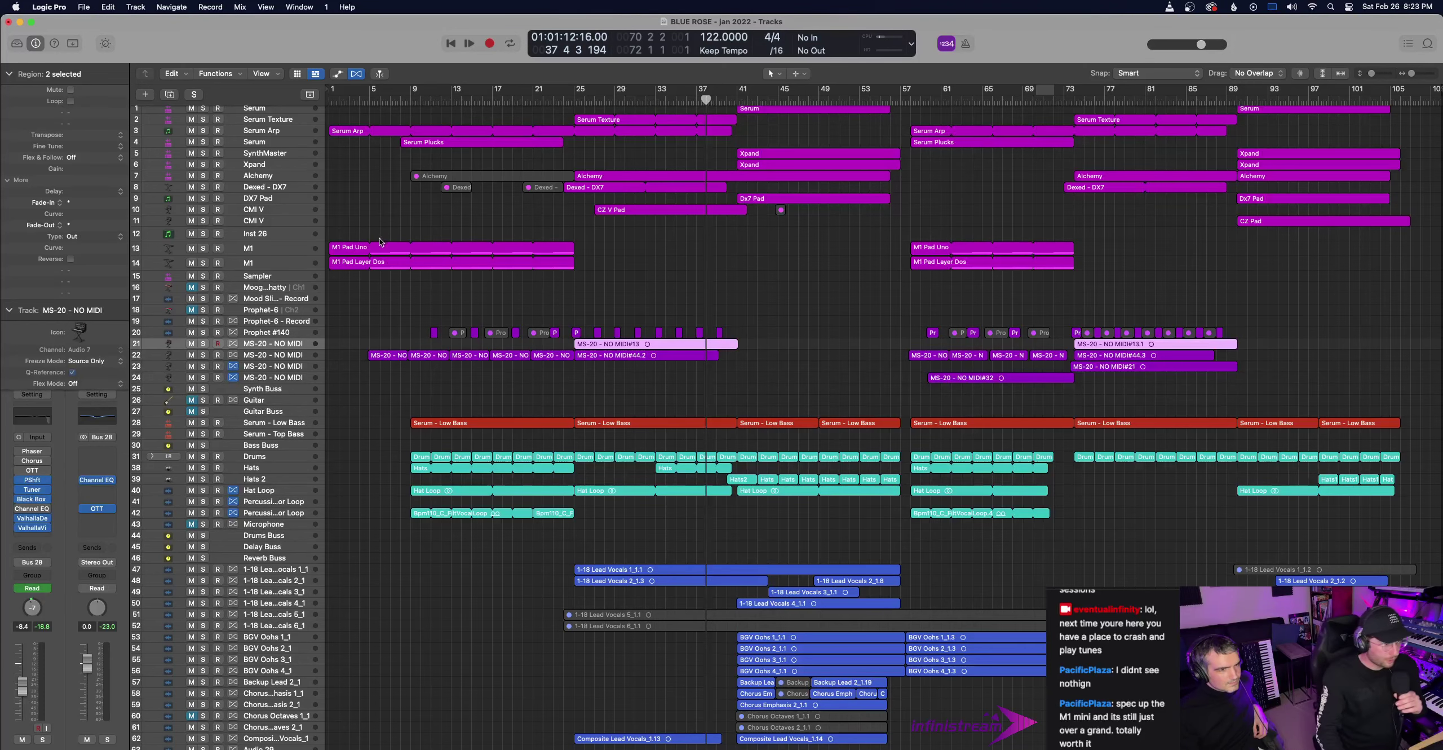
pyautogui.click(411, 100)
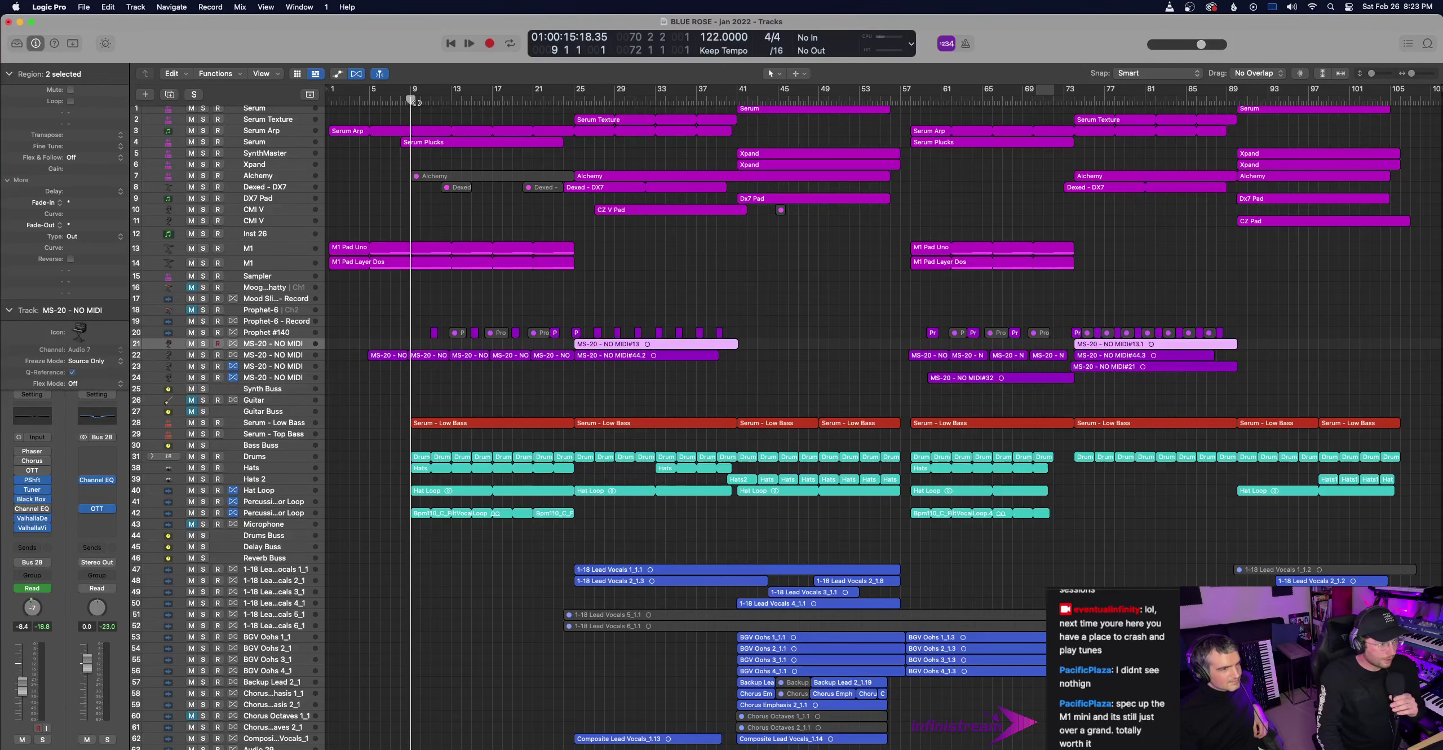
pyautogui.press('space')
# - Select the Hats track, set a cycle range from bar 21 to bar 25, and solo the track during playback
pyautogui.scroll(-4, 281, 395)
pyautogui.click(280, 422)
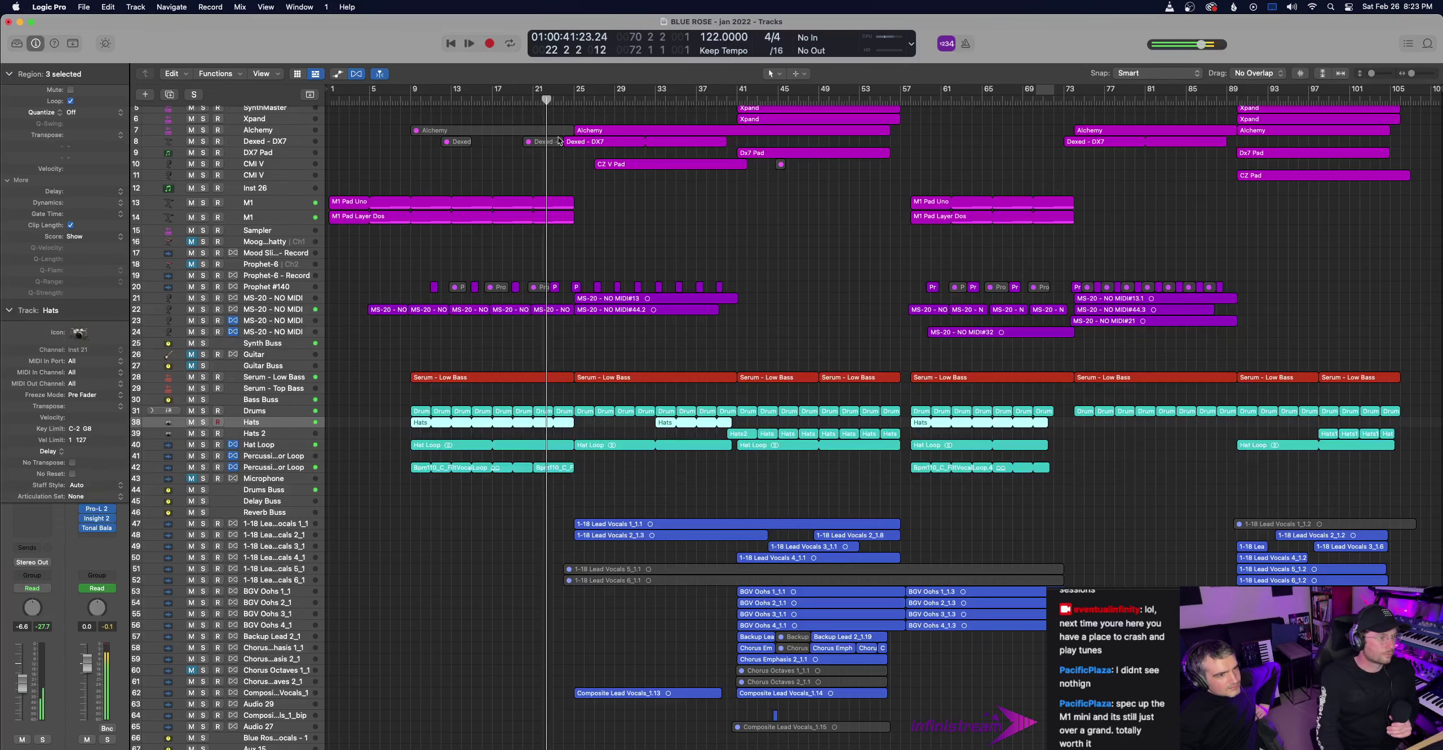
pyautogui.moveTo(582, 98); pyautogui.dragTo(532, 97)
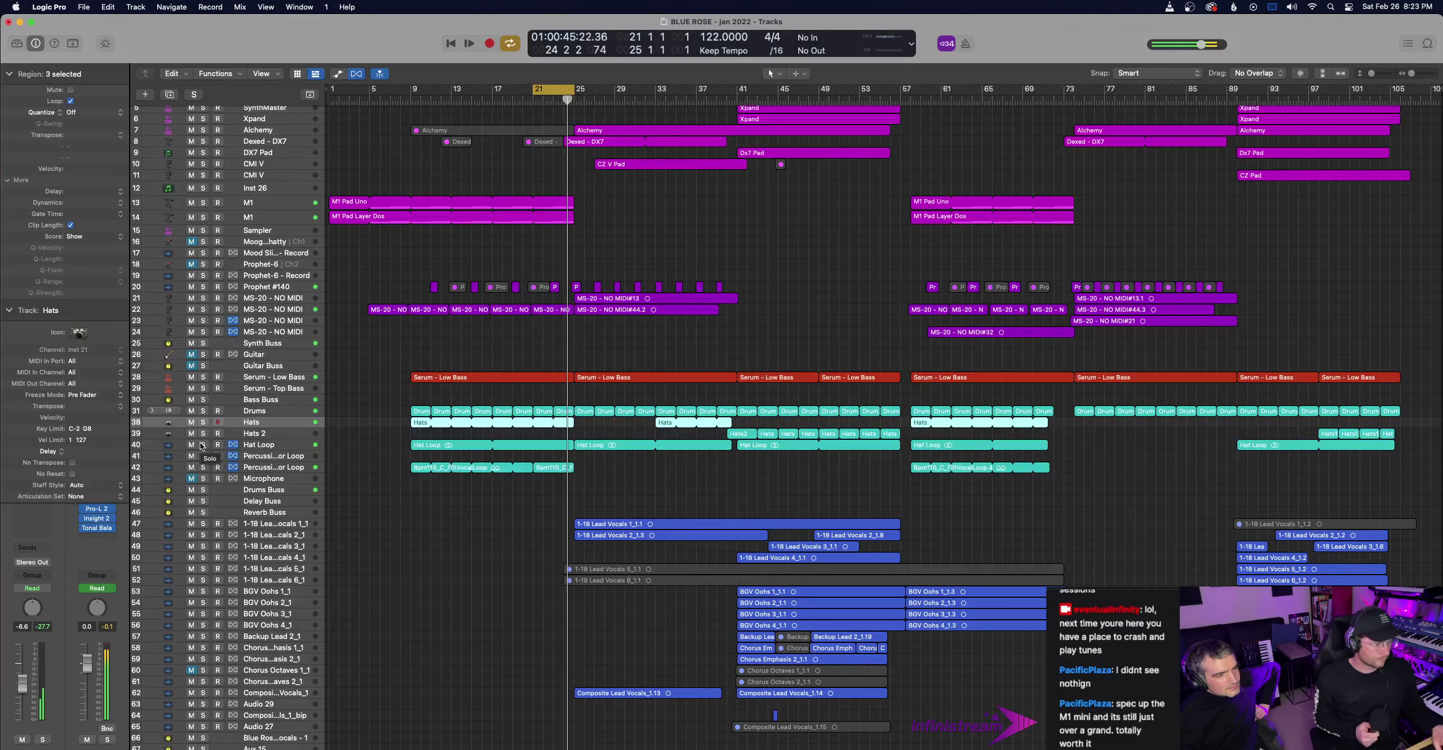
pyautogui.press('s')
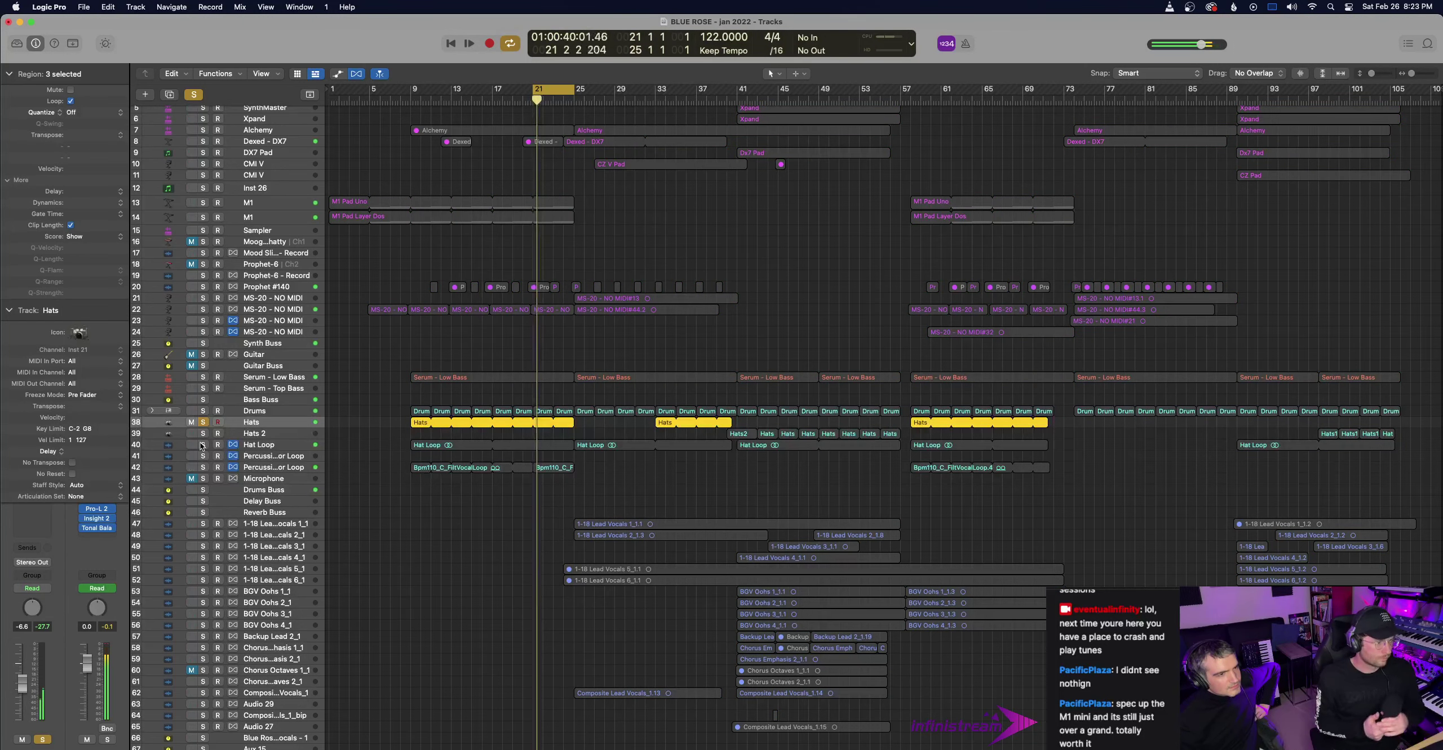
# - Show the mixer, view the Hats channel's Drum Kit Designer instrument, and close its window
pyautogui.scroll(-1, 286, 495)
pyautogui.scroll(-1, 405, 582)
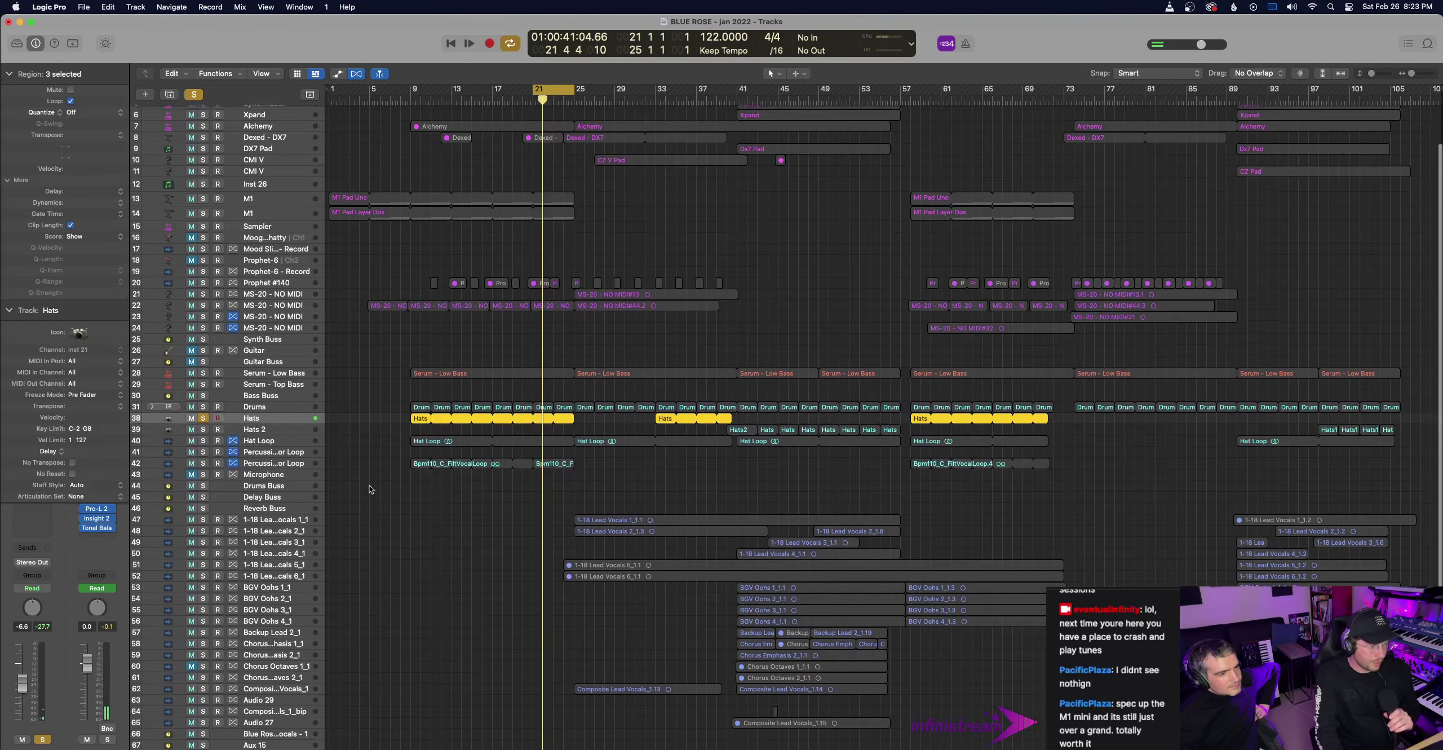
pyautogui.press('x')
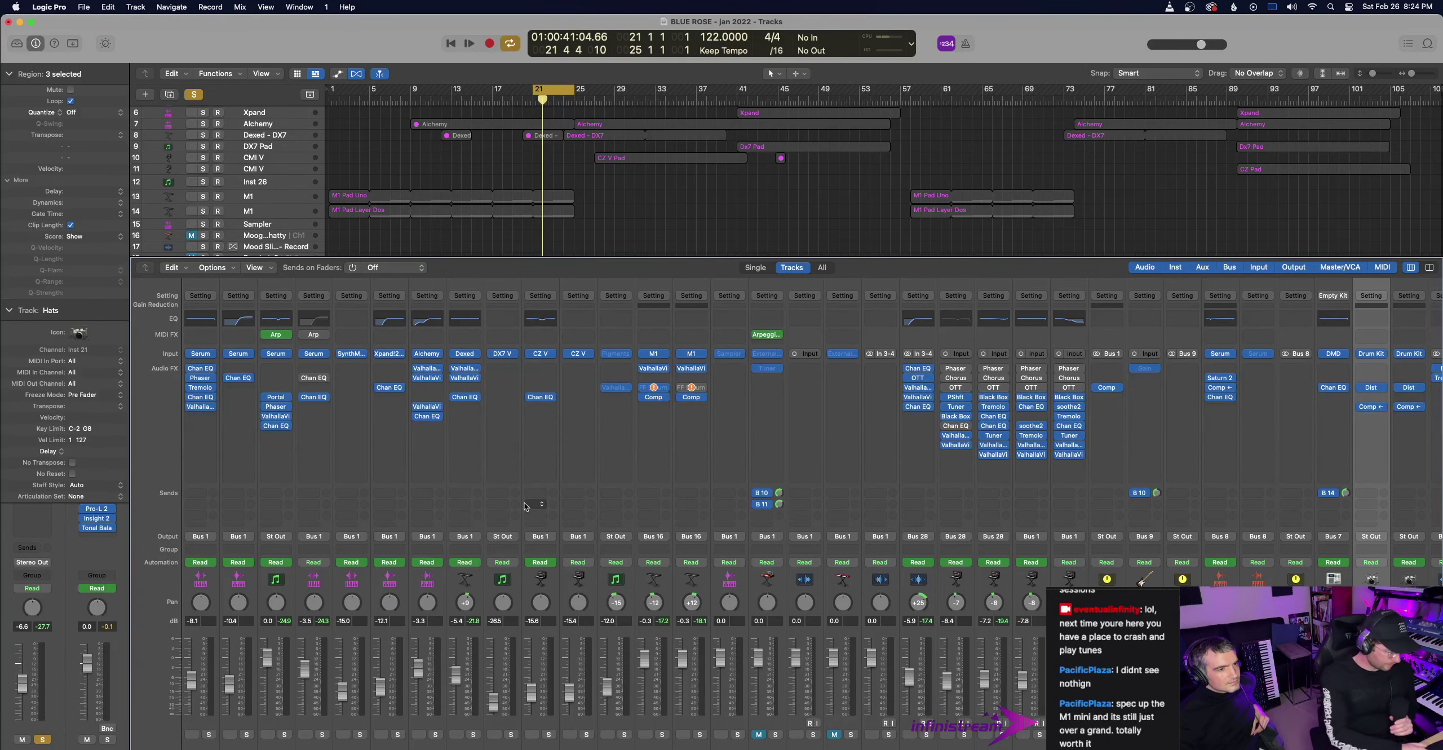
pyautogui.press('x')
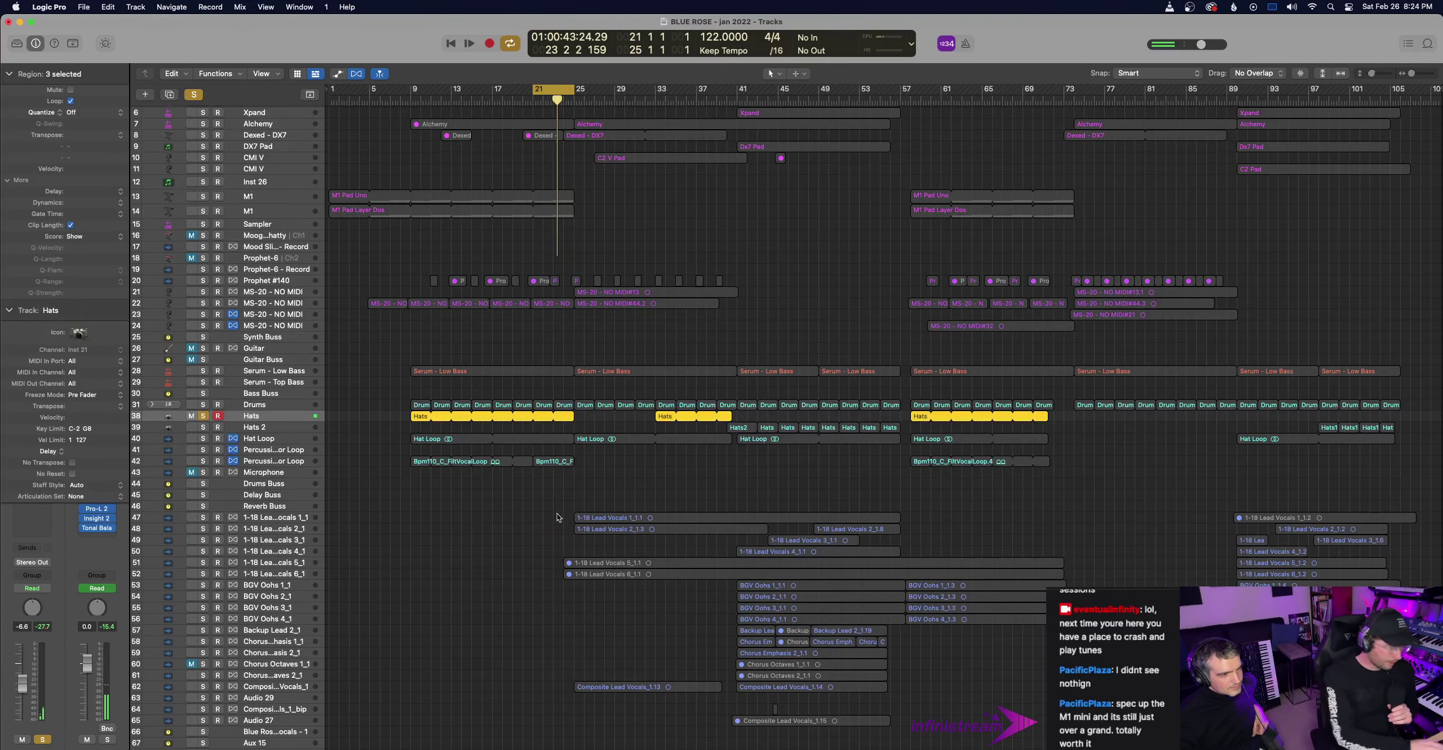
pyautogui.press('x')
pyautogui.click(1370, 354)
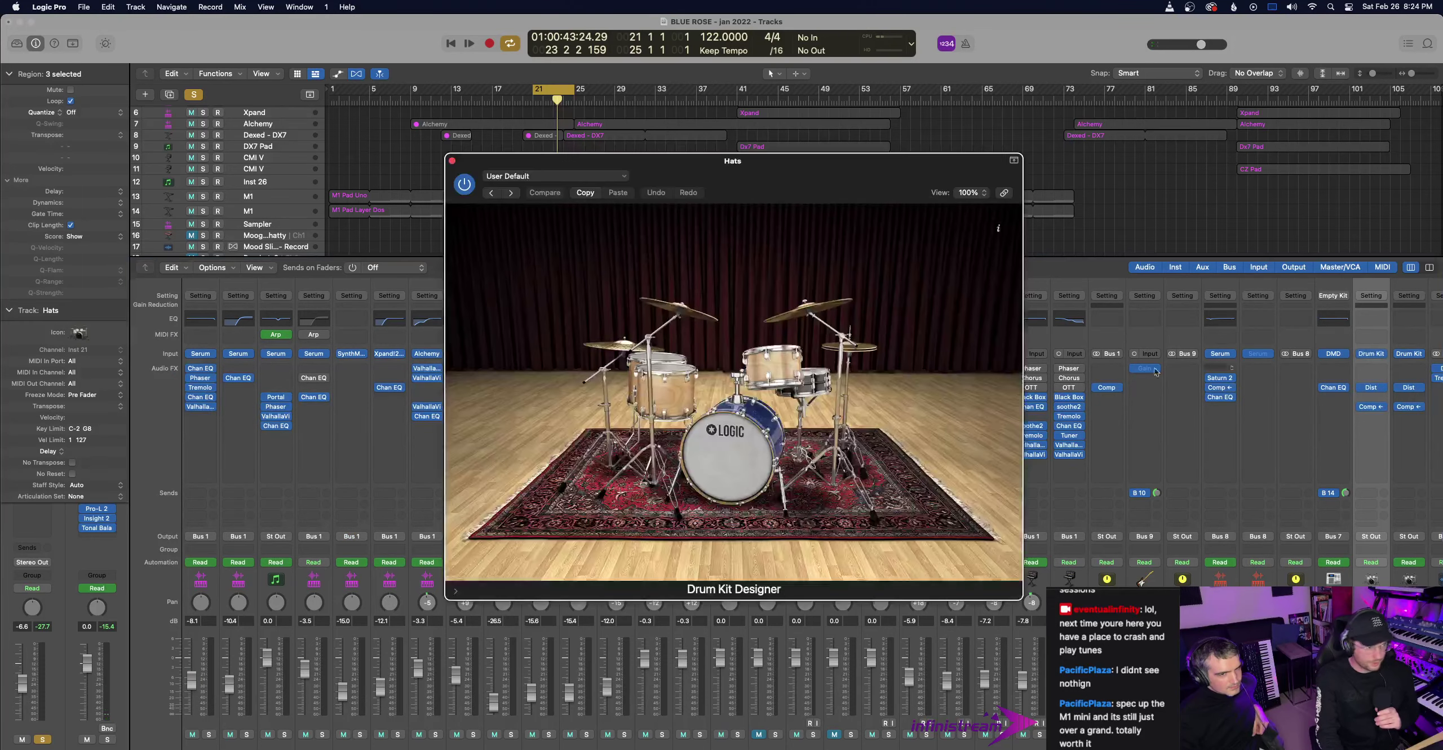
pyautogui.moveTo(648, 195); pyautogui.dragTo(487, 341)
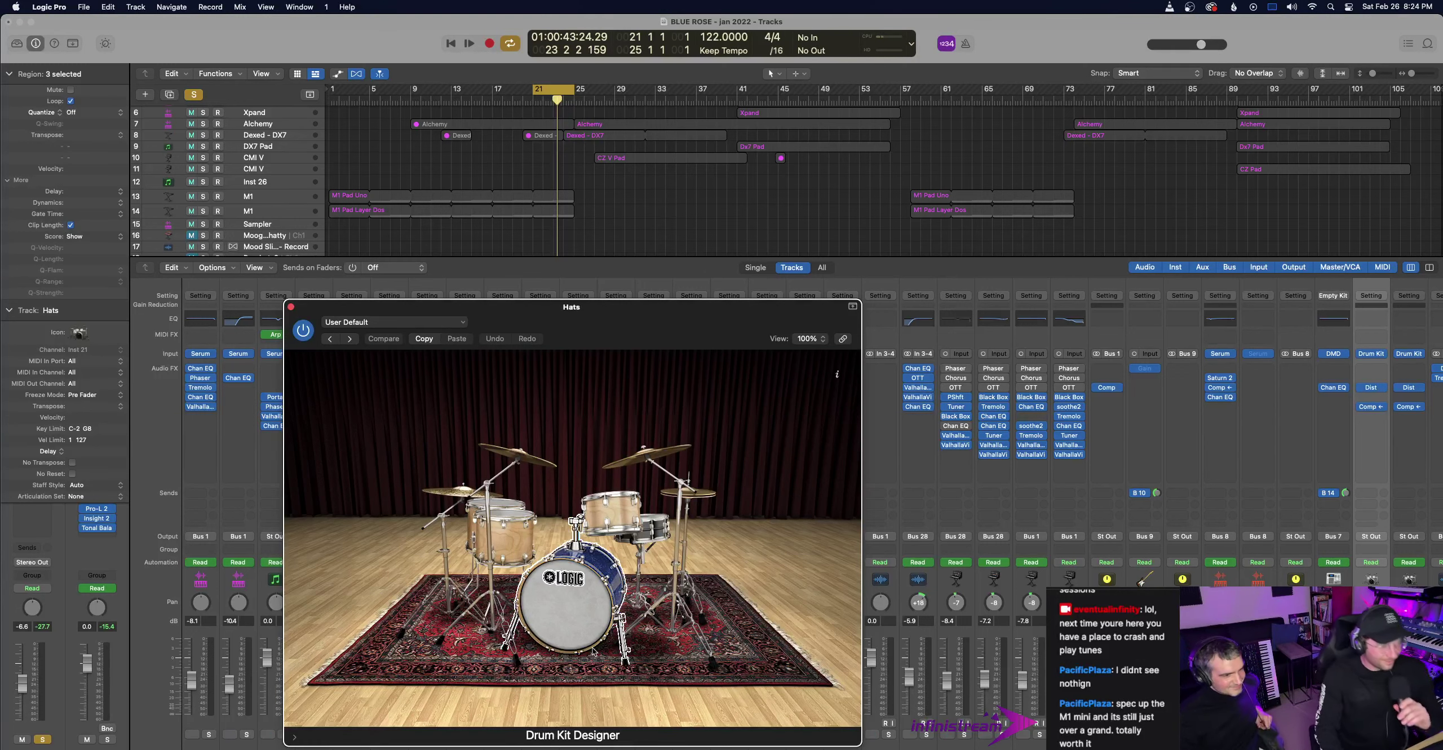
pyautogui.press('ctrl+alt+super+m')
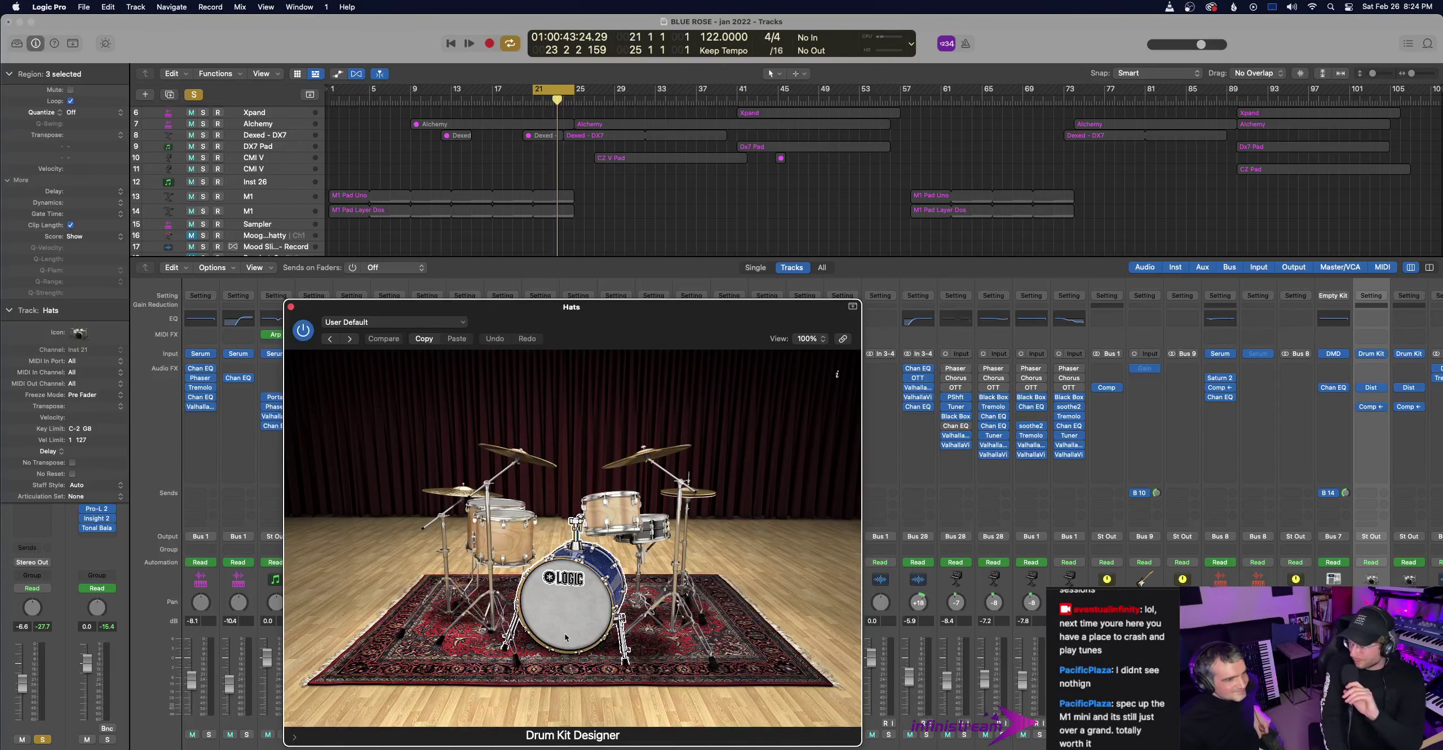
pyautogui.press('super+z')
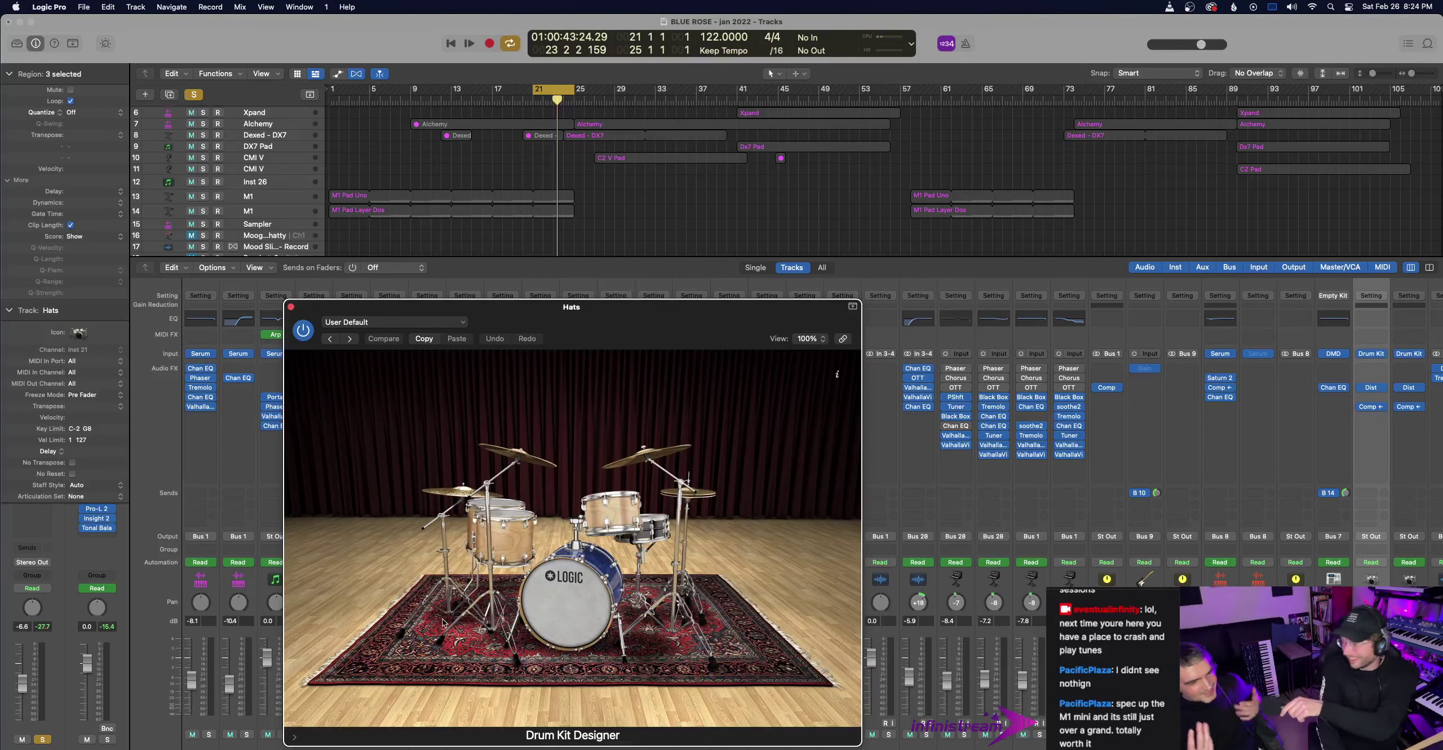
pyautogui.press('super+z')
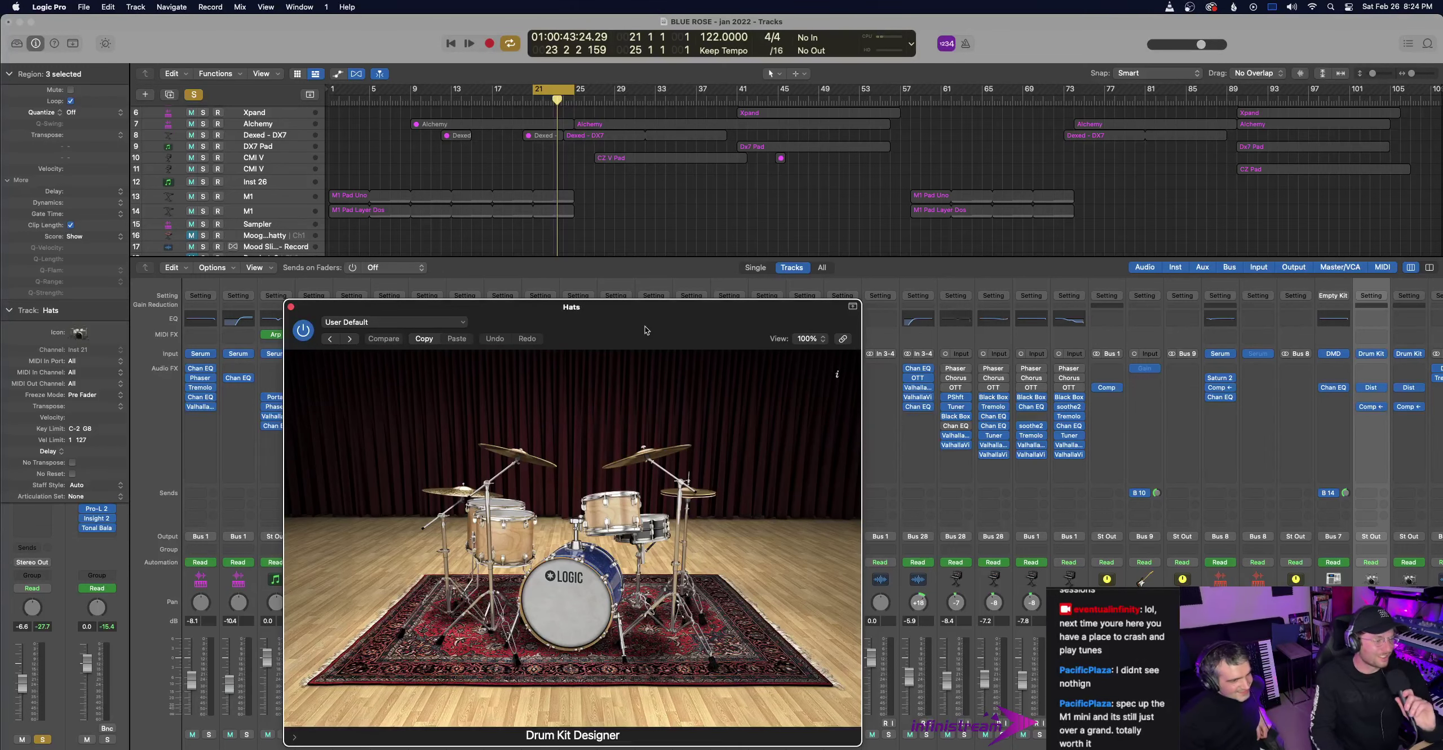
pyautogui.click(291, 306)
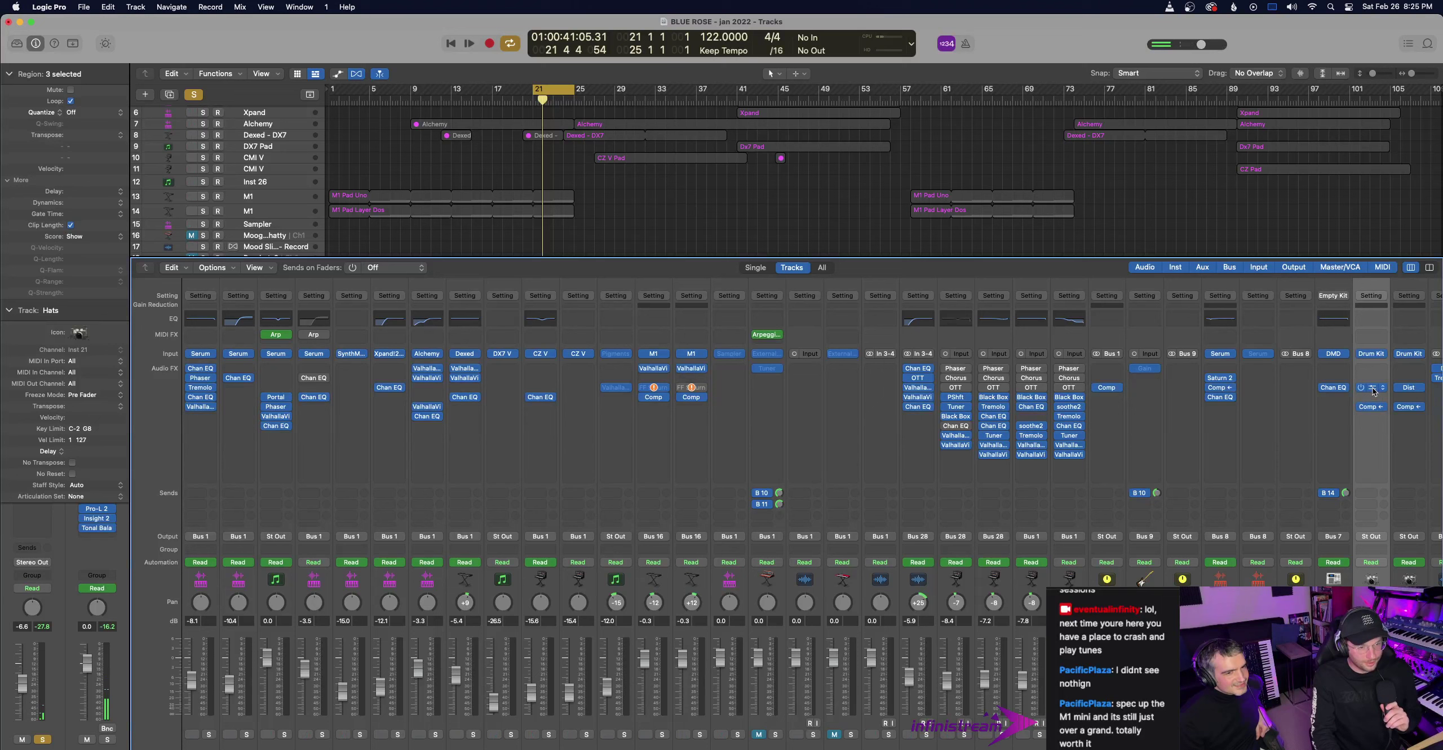
# - Open the Hats channel's Distortion plug-in, compare the sound with the effect bypassed during soloed playback, and close the plug-in
pyautogui.press('v')
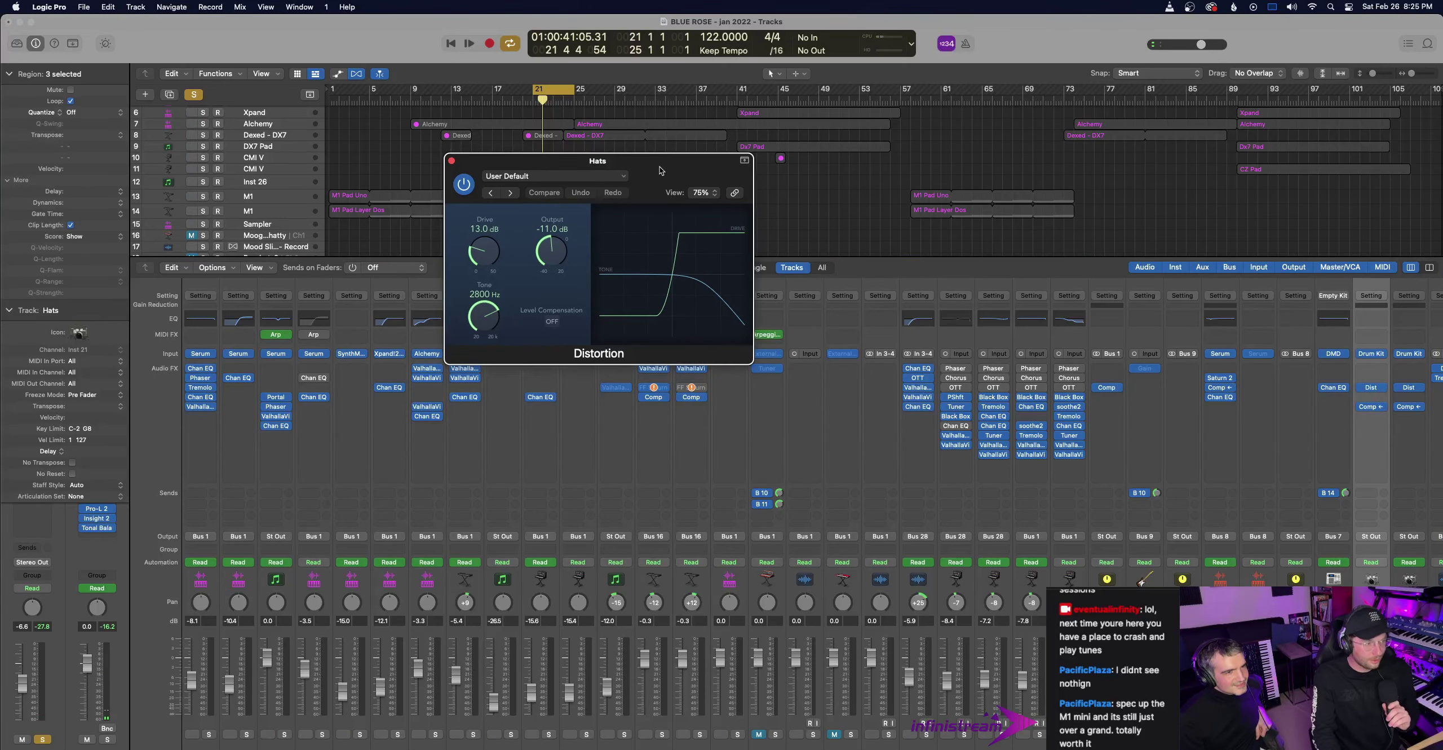
pyautogui.moveTo(659, 170); pyautogui.dragTo(640, 390)
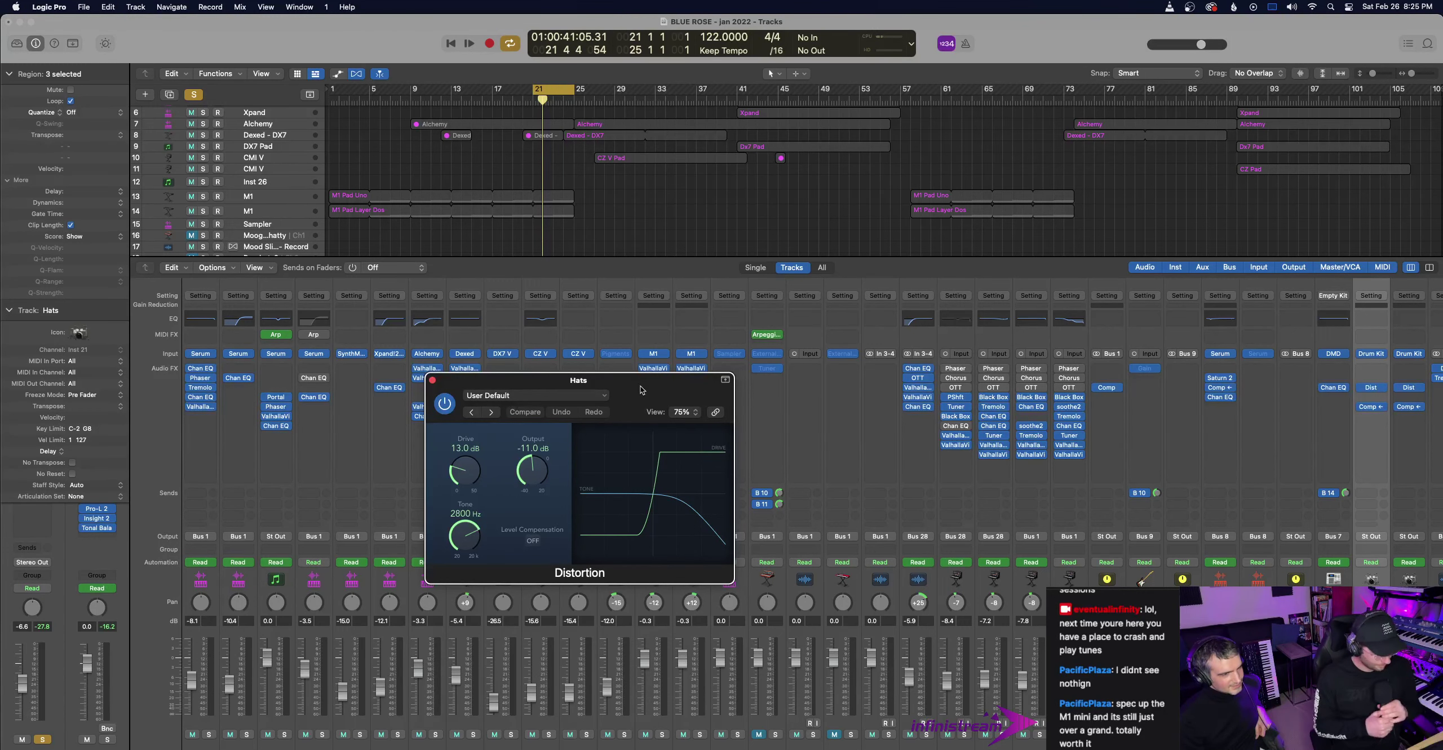
pyautogui.hotkey('ctrl', 's')
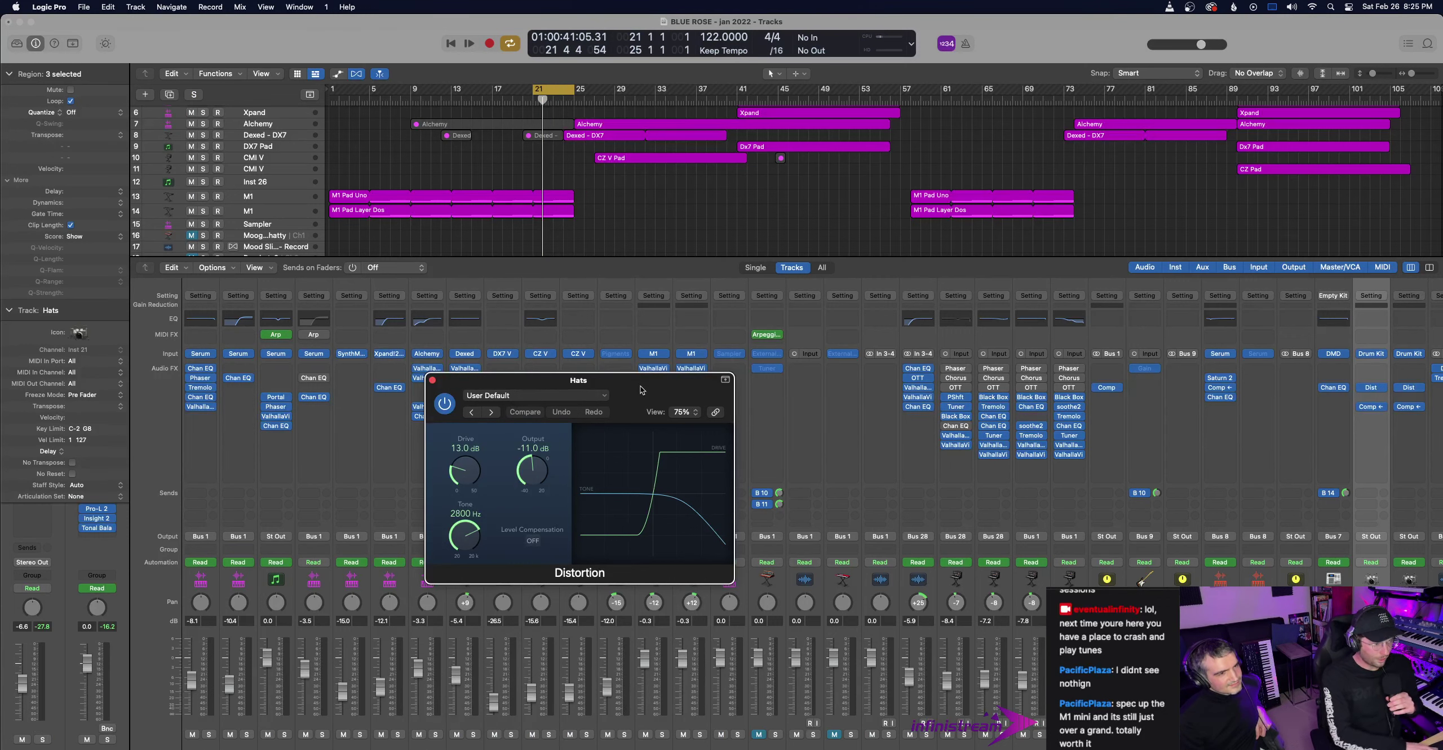
pyautogui.press('space')
pyautogui.hotkey('ctrl', 's')
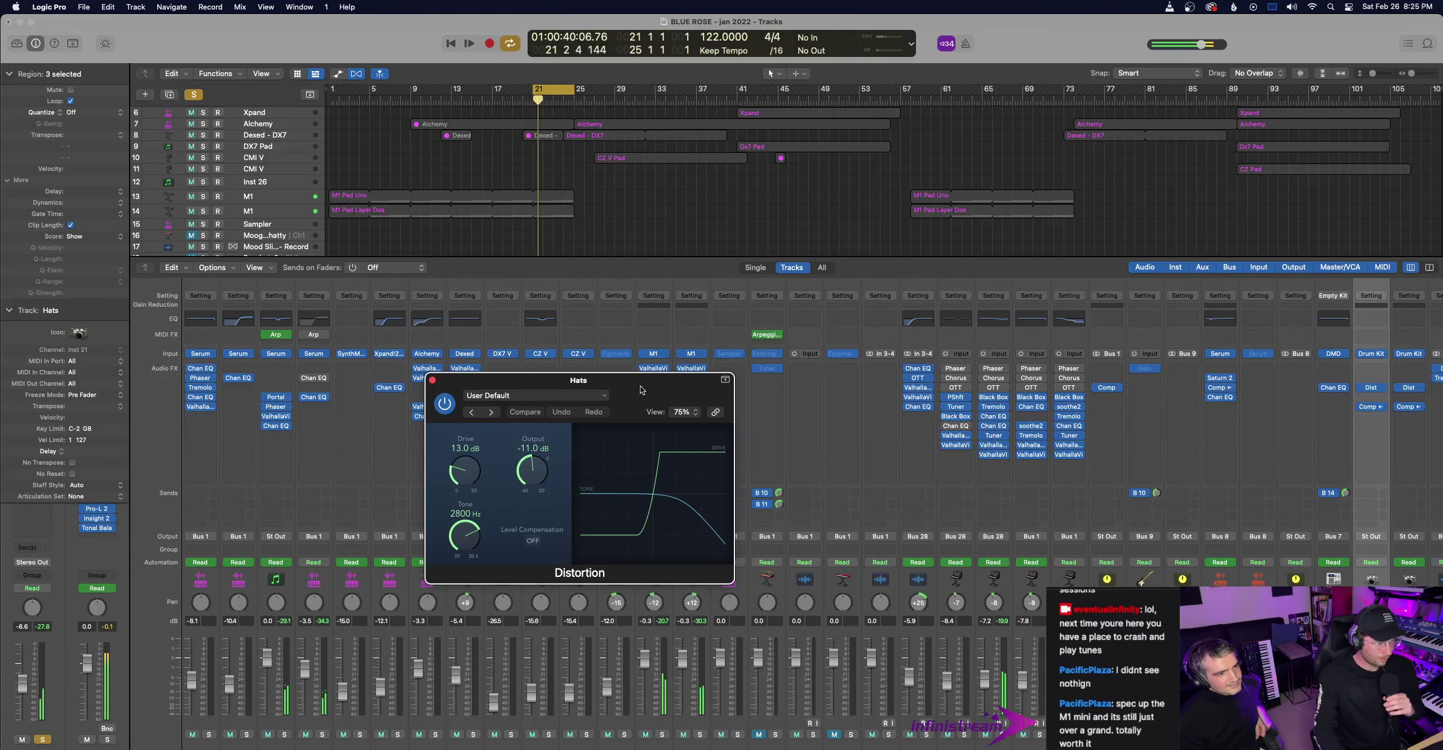
pyautogui.moveTo(1360, 388)
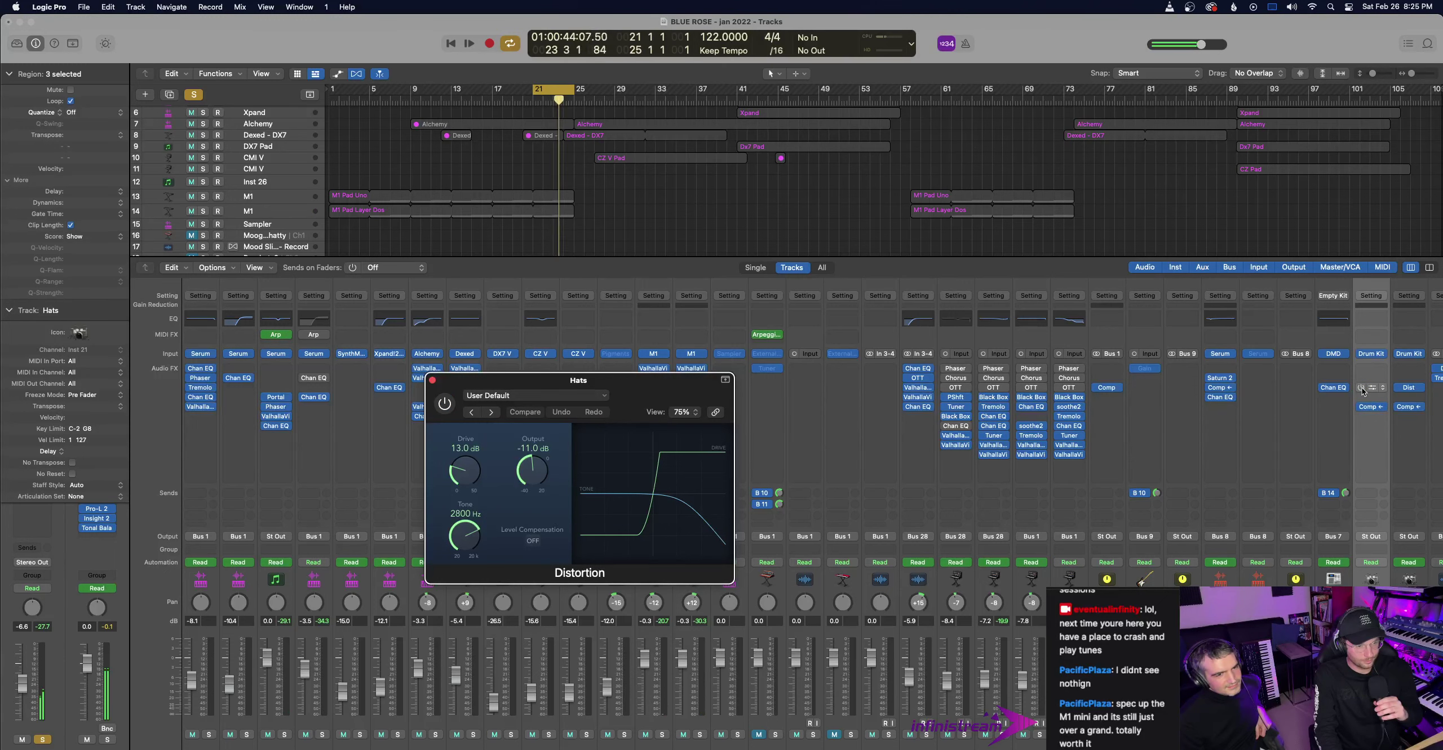
pyautogui.click(1362, 389)
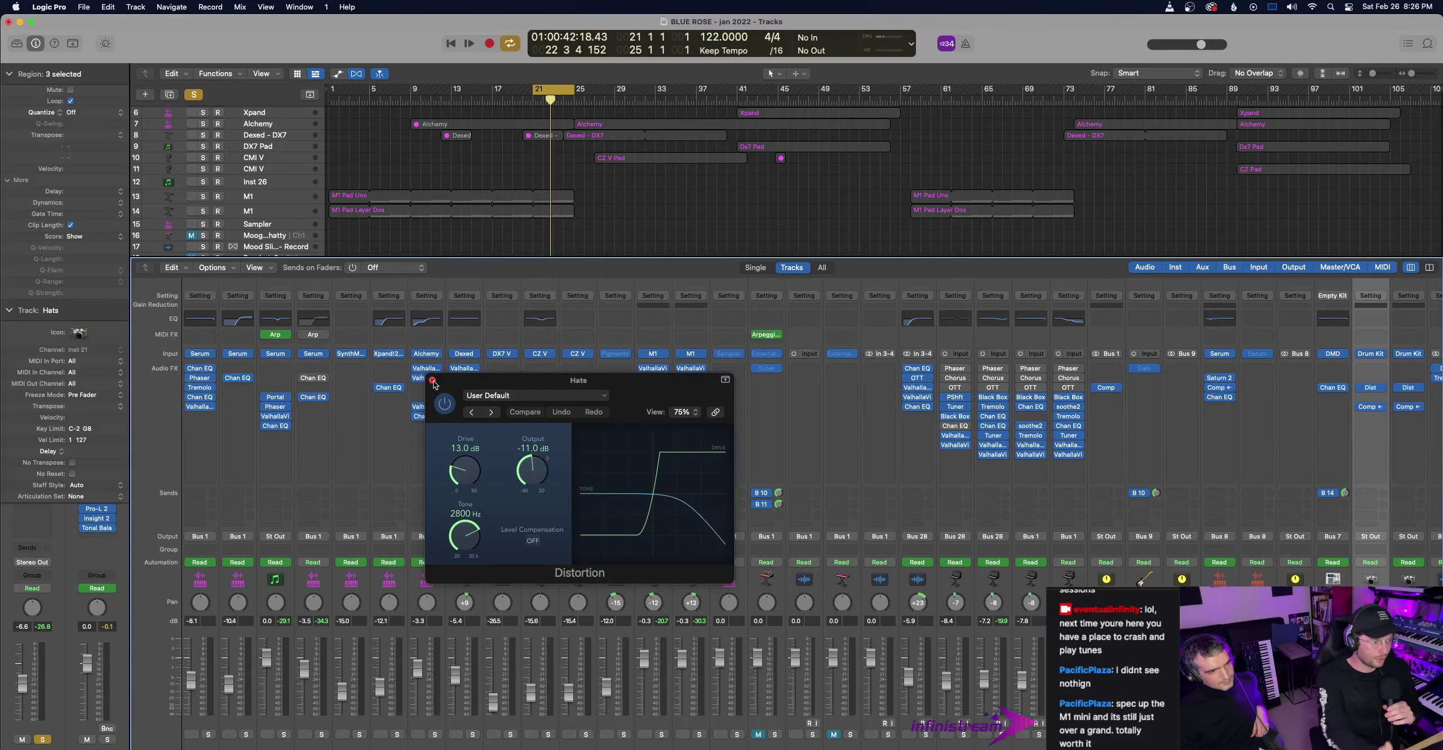
pyautogui.click(432, 380)
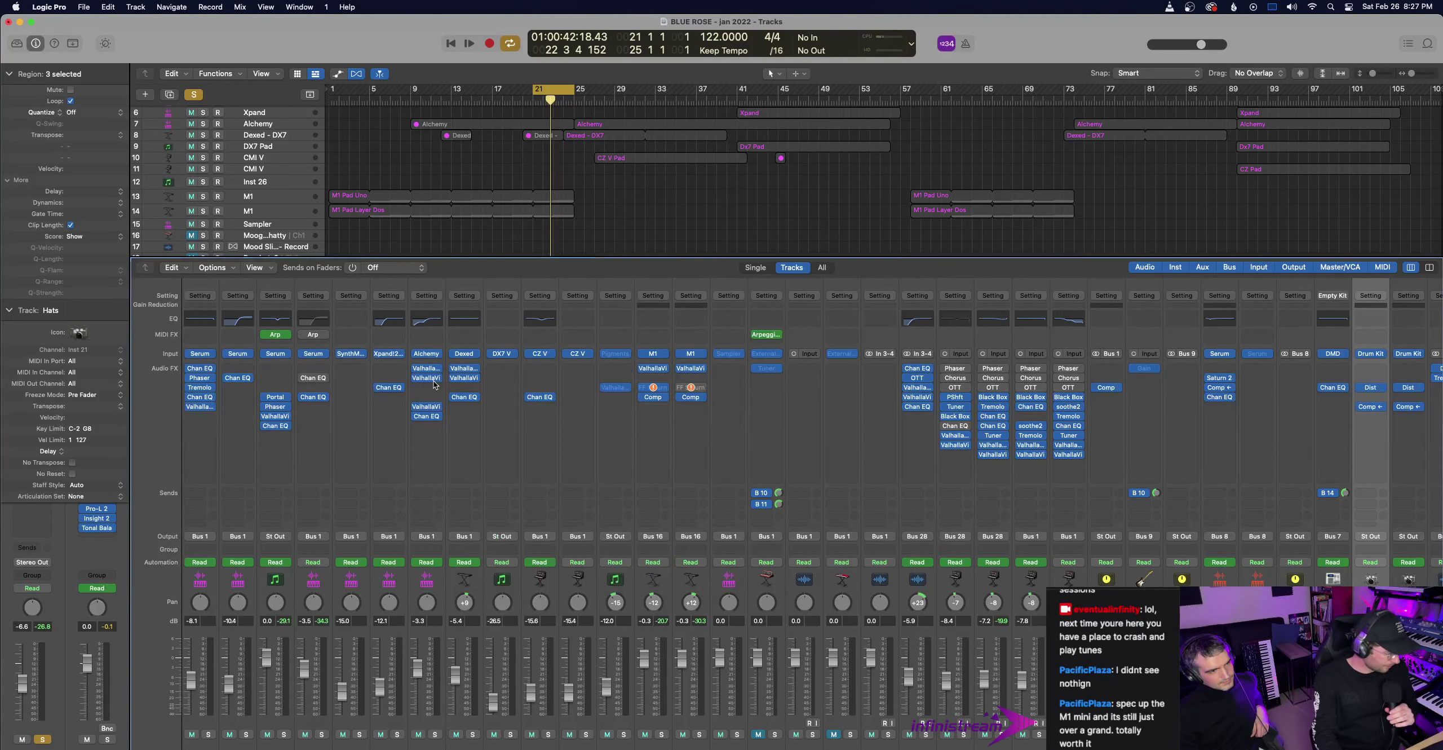
# - Hide the mixer, take the Hats track off solo, and turn off the cycle range
pyautogui.press('x')
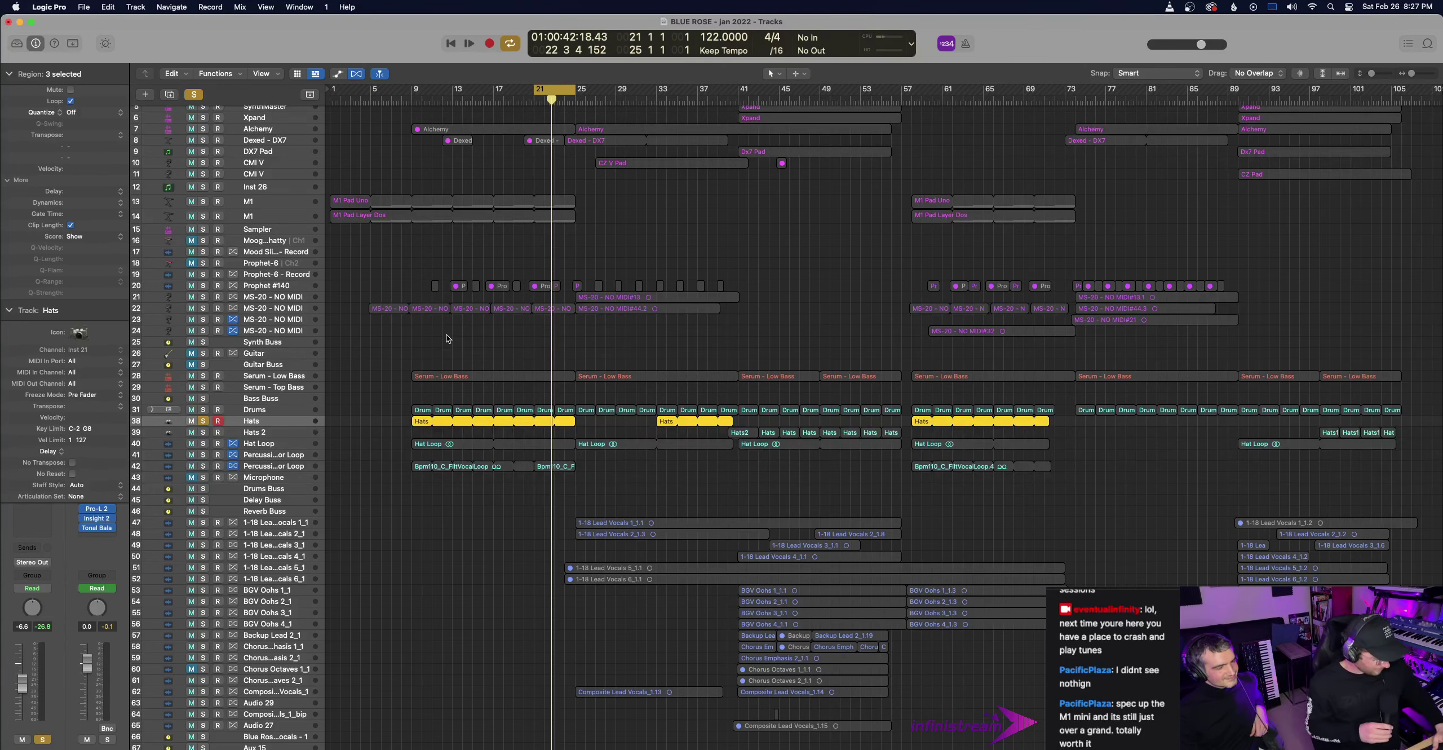
pyautogui.press('x')
pyautogui.press('x')
pyautogui.press('s')
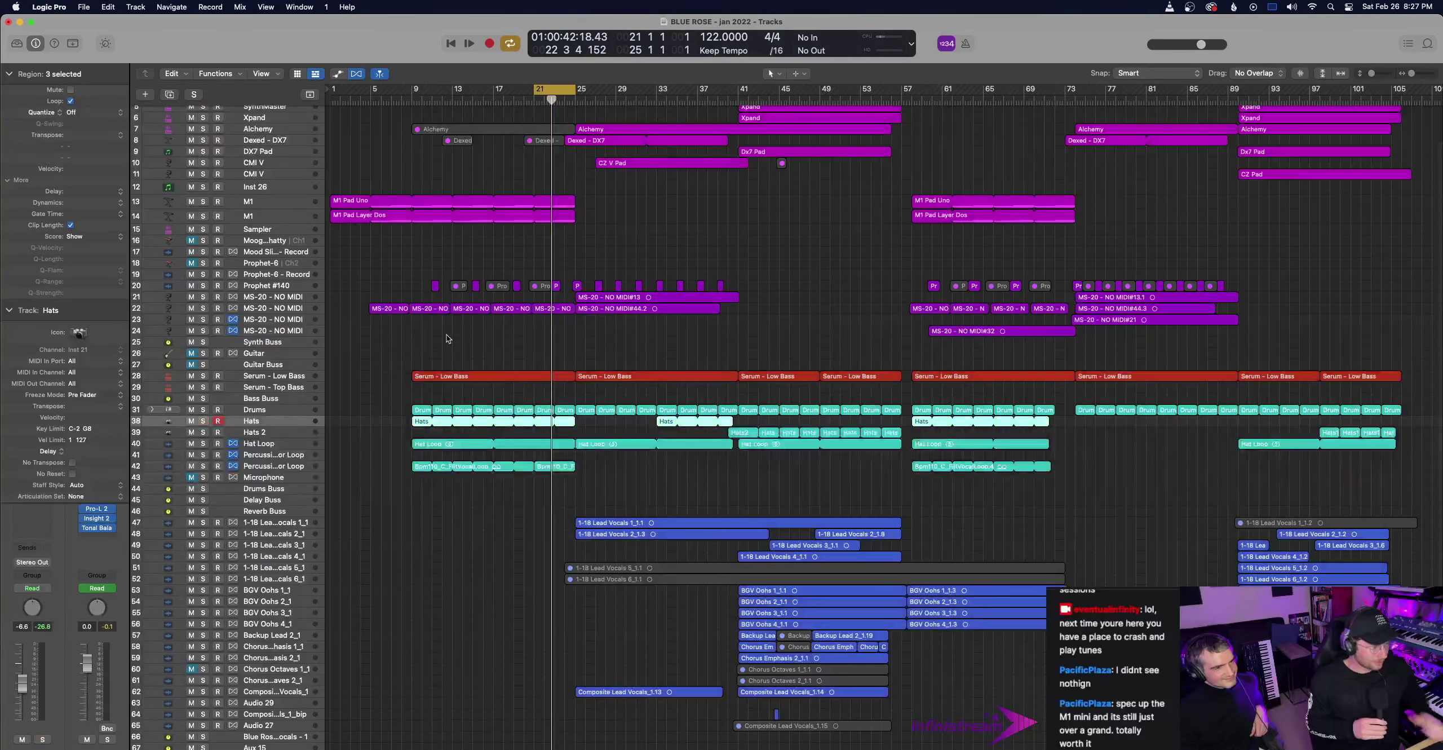
pyautogui.press('c')
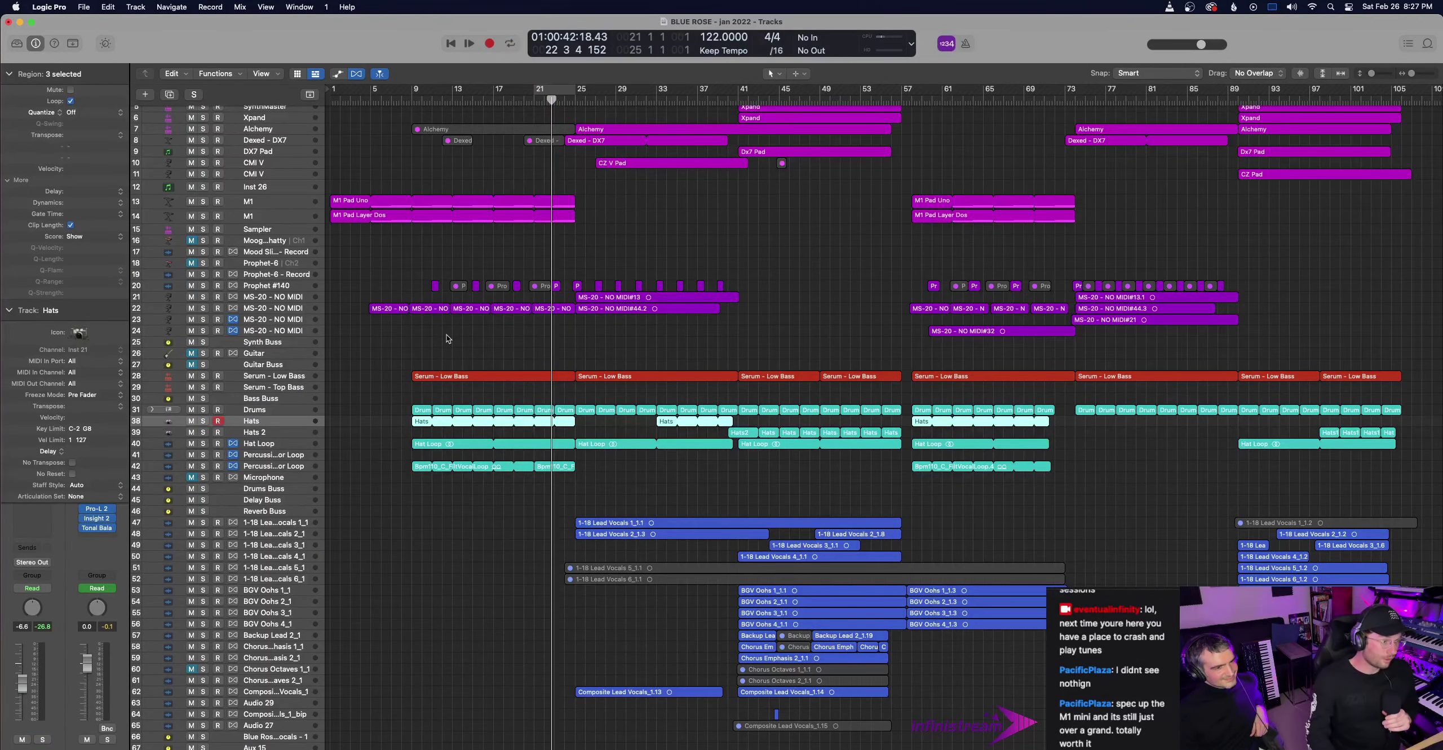
# - Look over the vocal and effects tracks and play the full arrangement from bar 24 to about bar 40
pyautogui.click(566, 101)
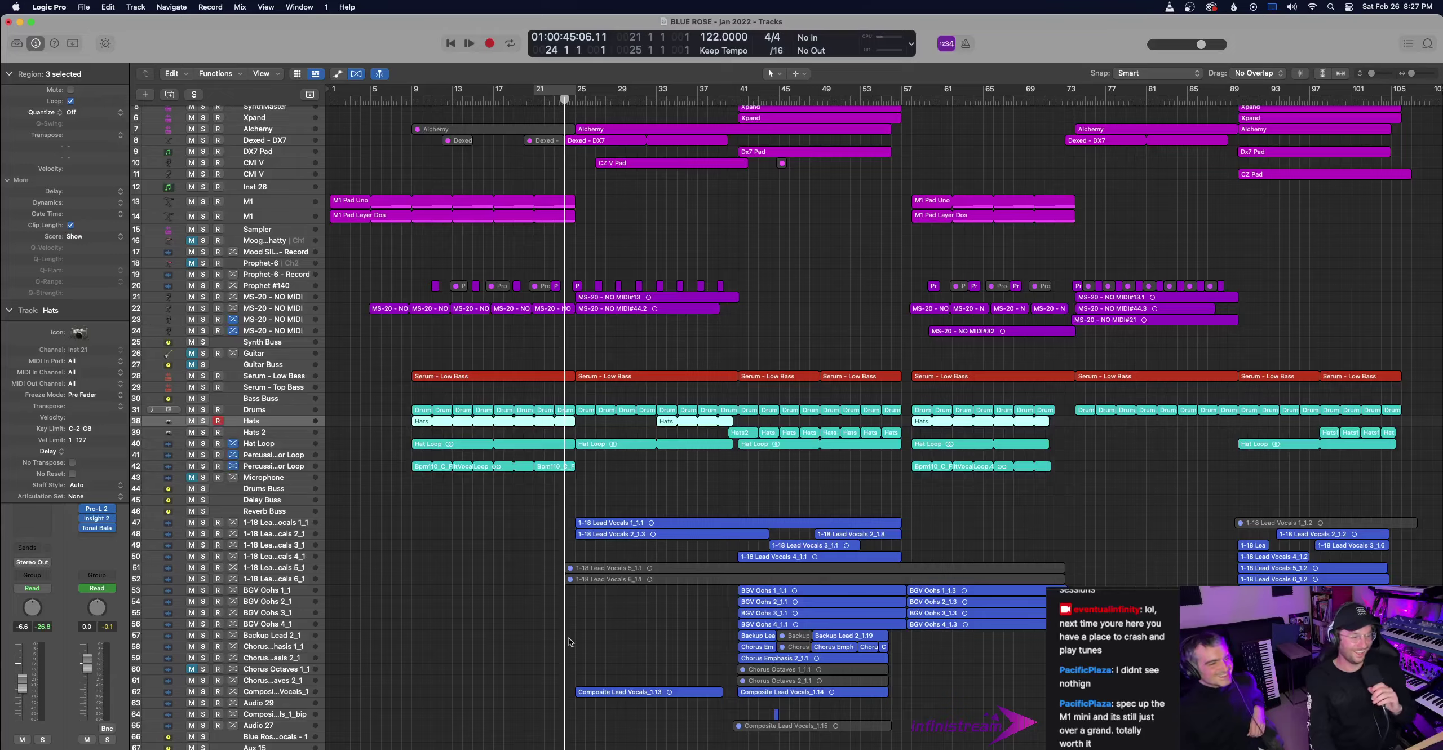
pyautogui.scroll(-3, 564, 642)
pyautogui.scroll(-3, 563, 643)
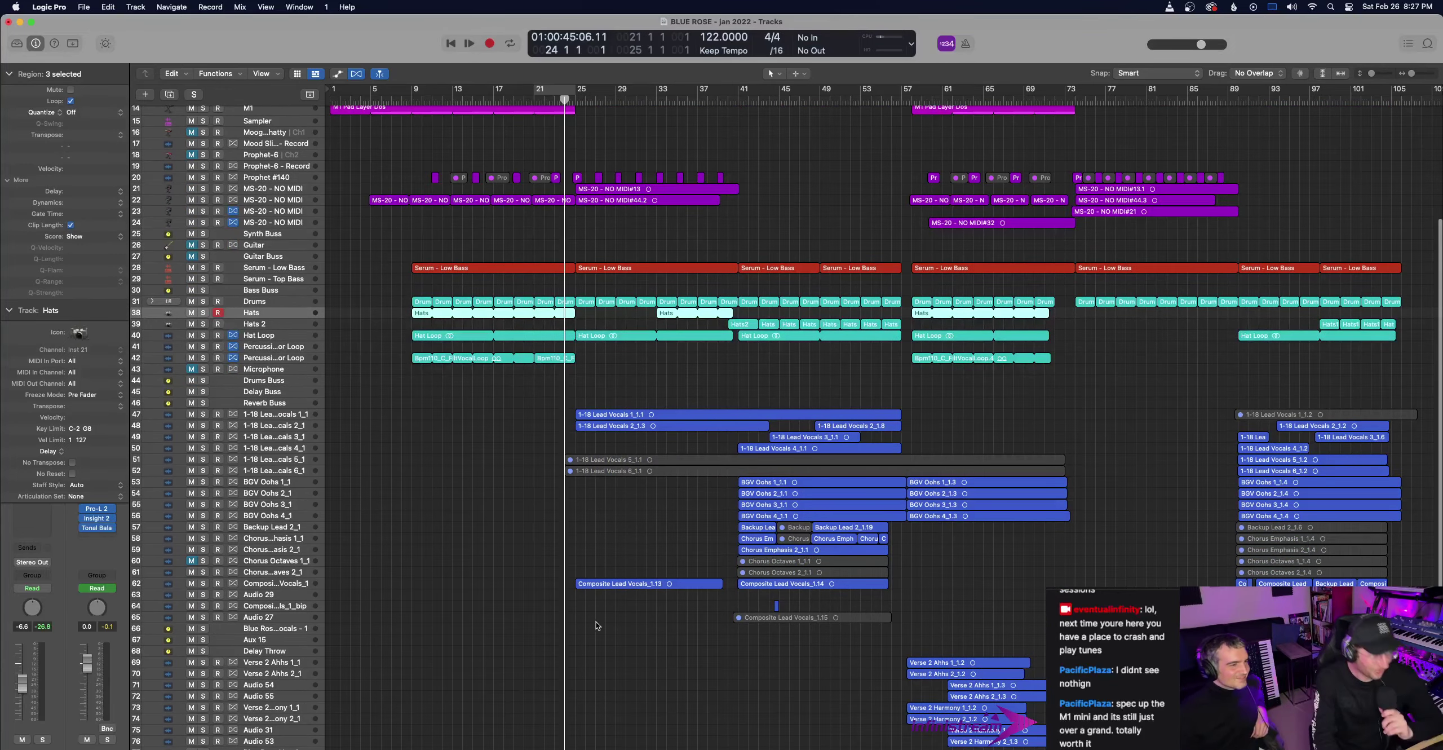
pyautogui.scroll(-6, 586, 615)
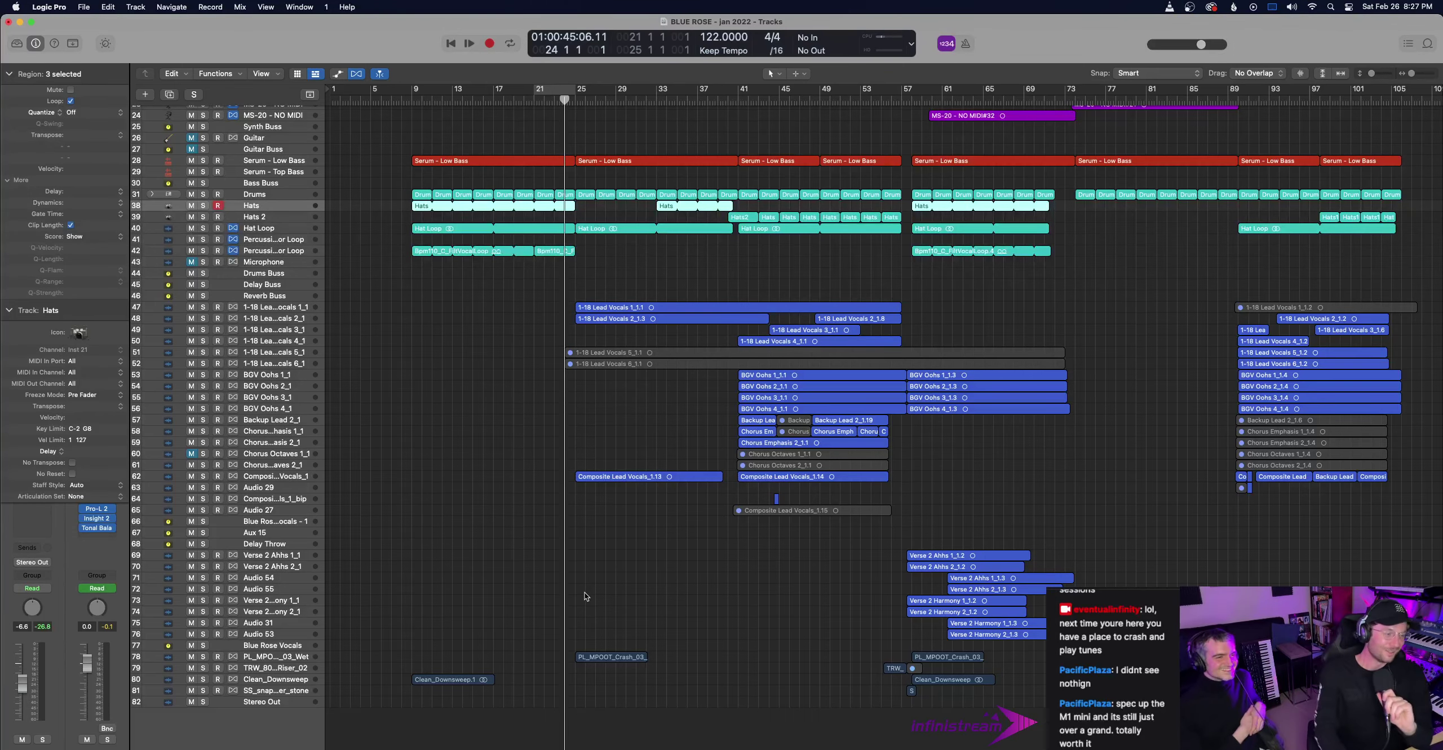
pyautogui.scroll(8, 580, 428)
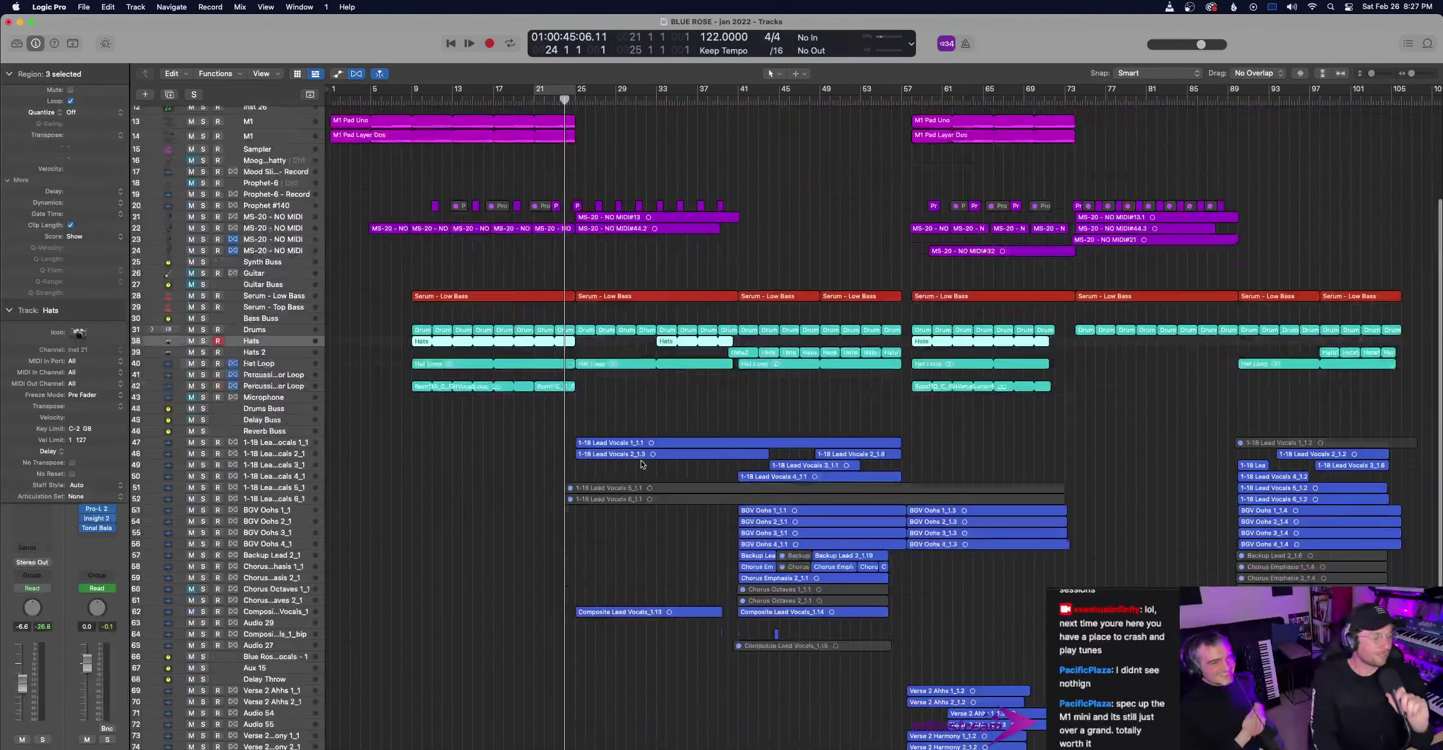
pyautogui.scroll(8, 555, 265)
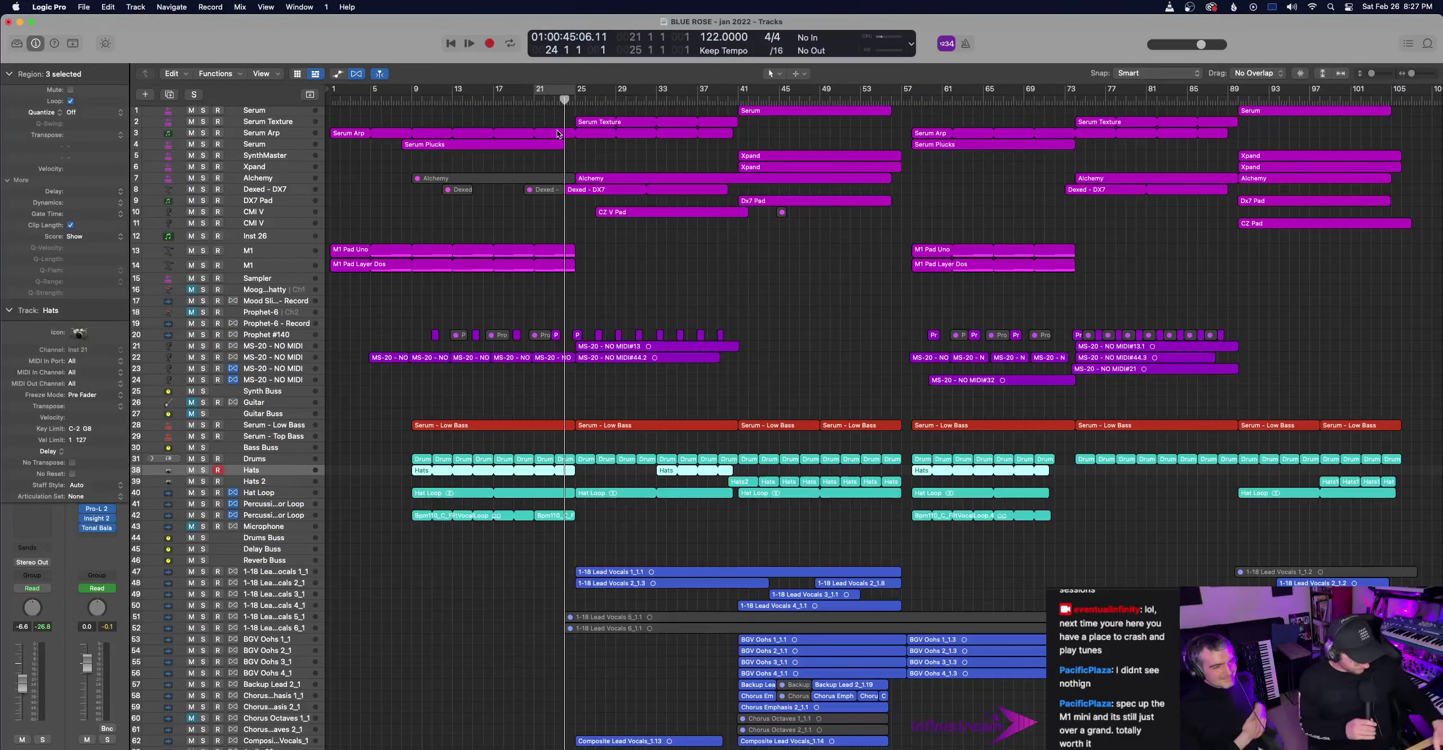
pyautogui.press('space')
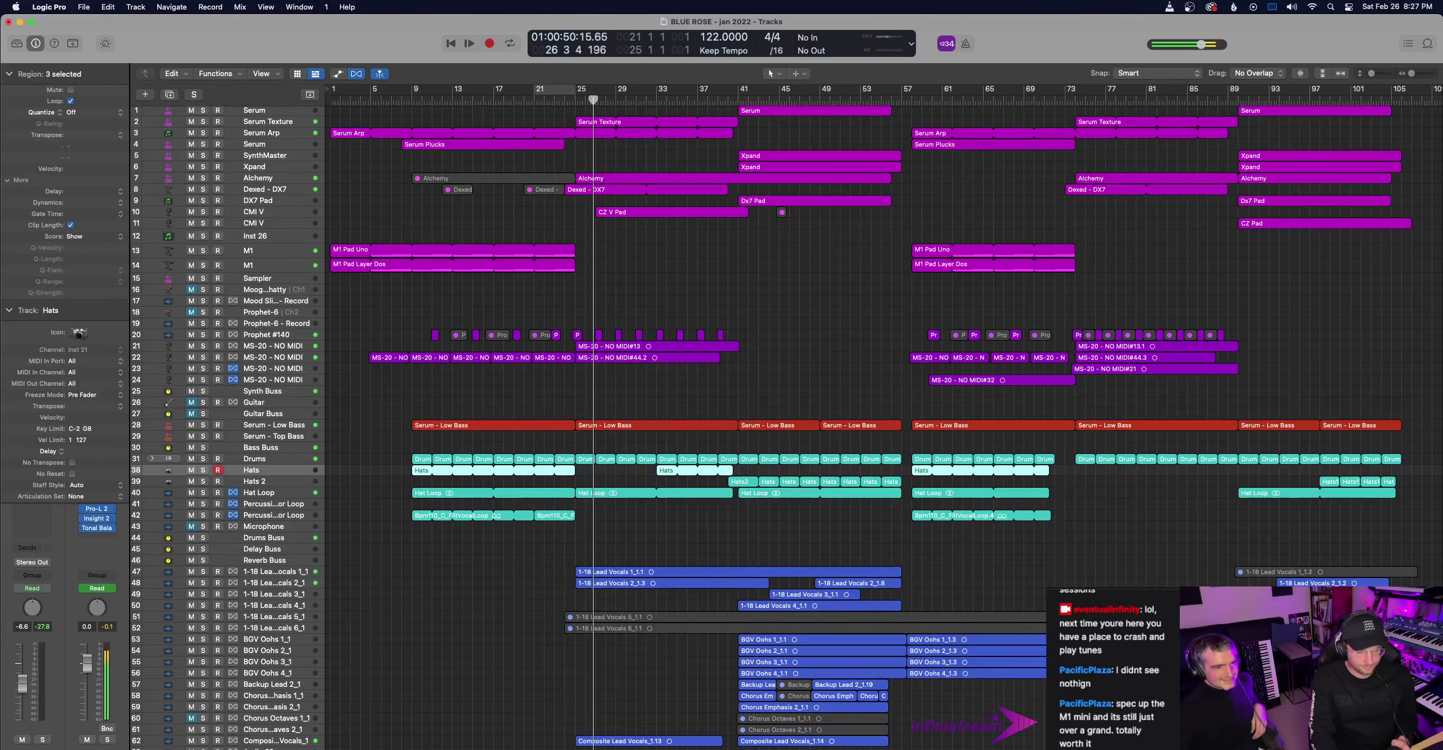
pyautogui.scroll(-1, 610, 726)
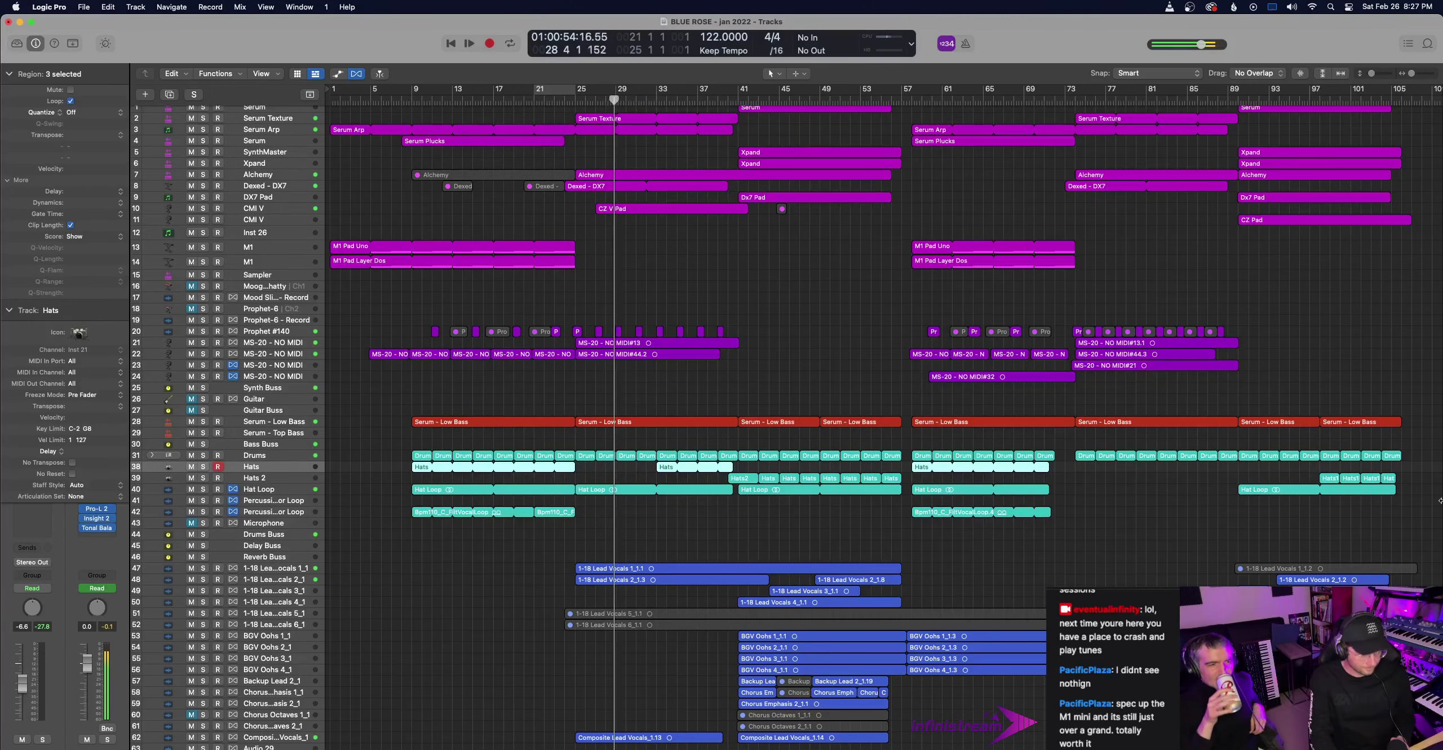
pyautogui.scroll(-1, 1440, 533)
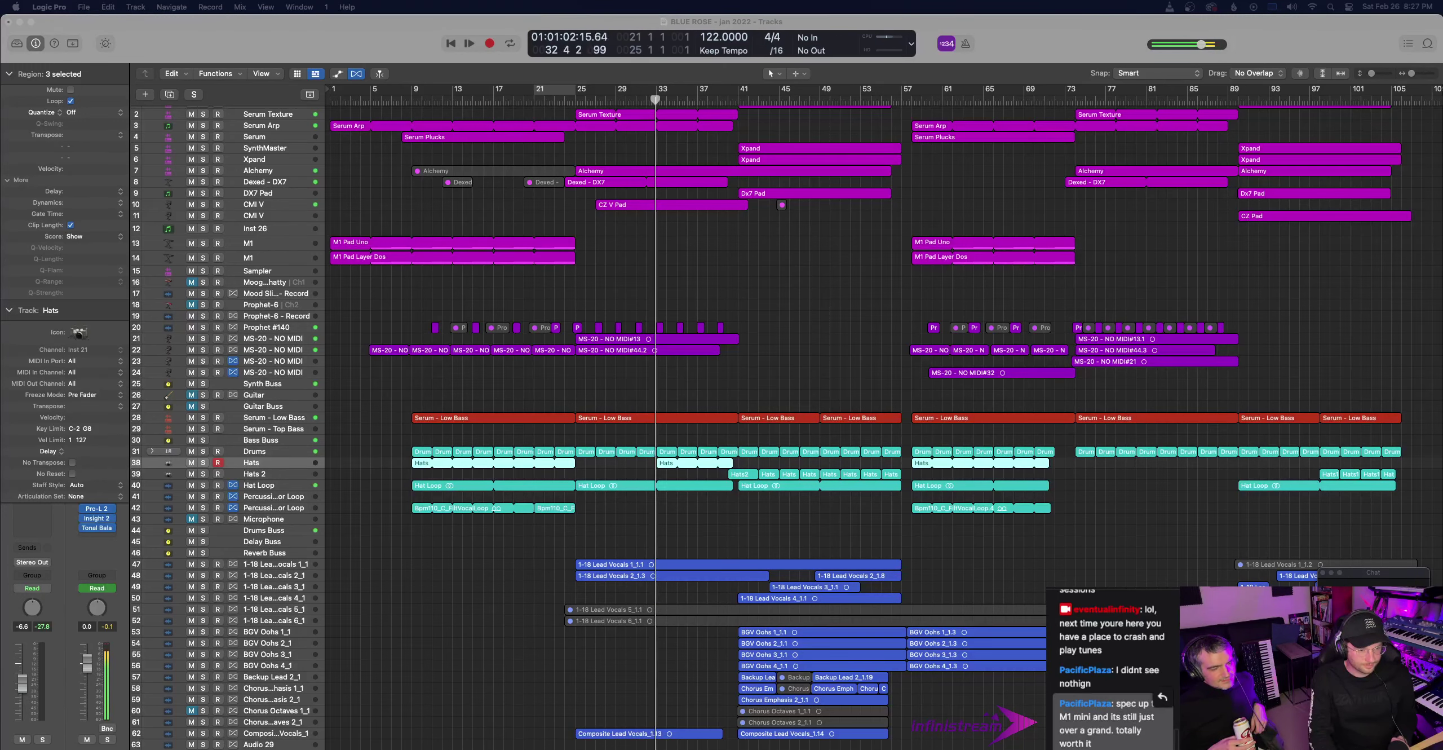
pyautogui.scroll(-1, 1071, 338)
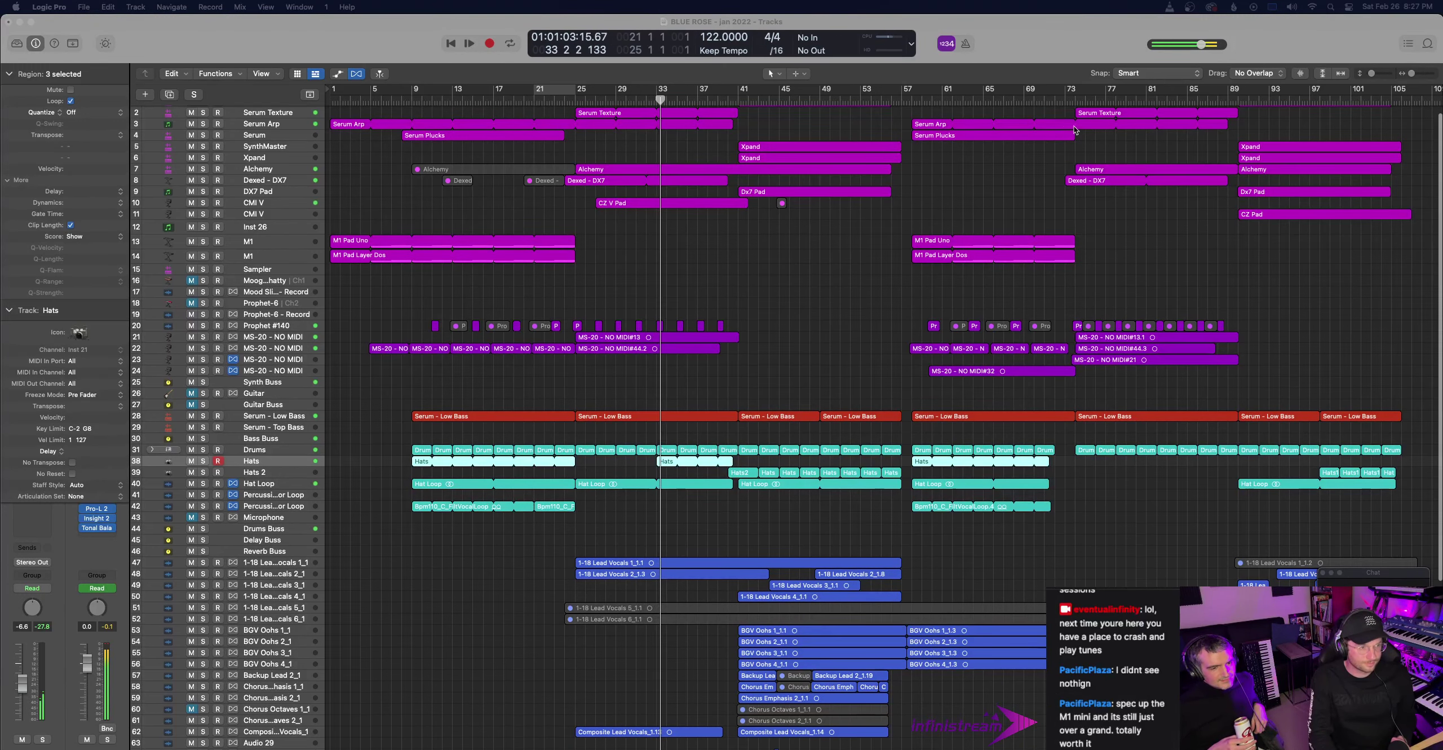
pyautogui.click(1044, 37)
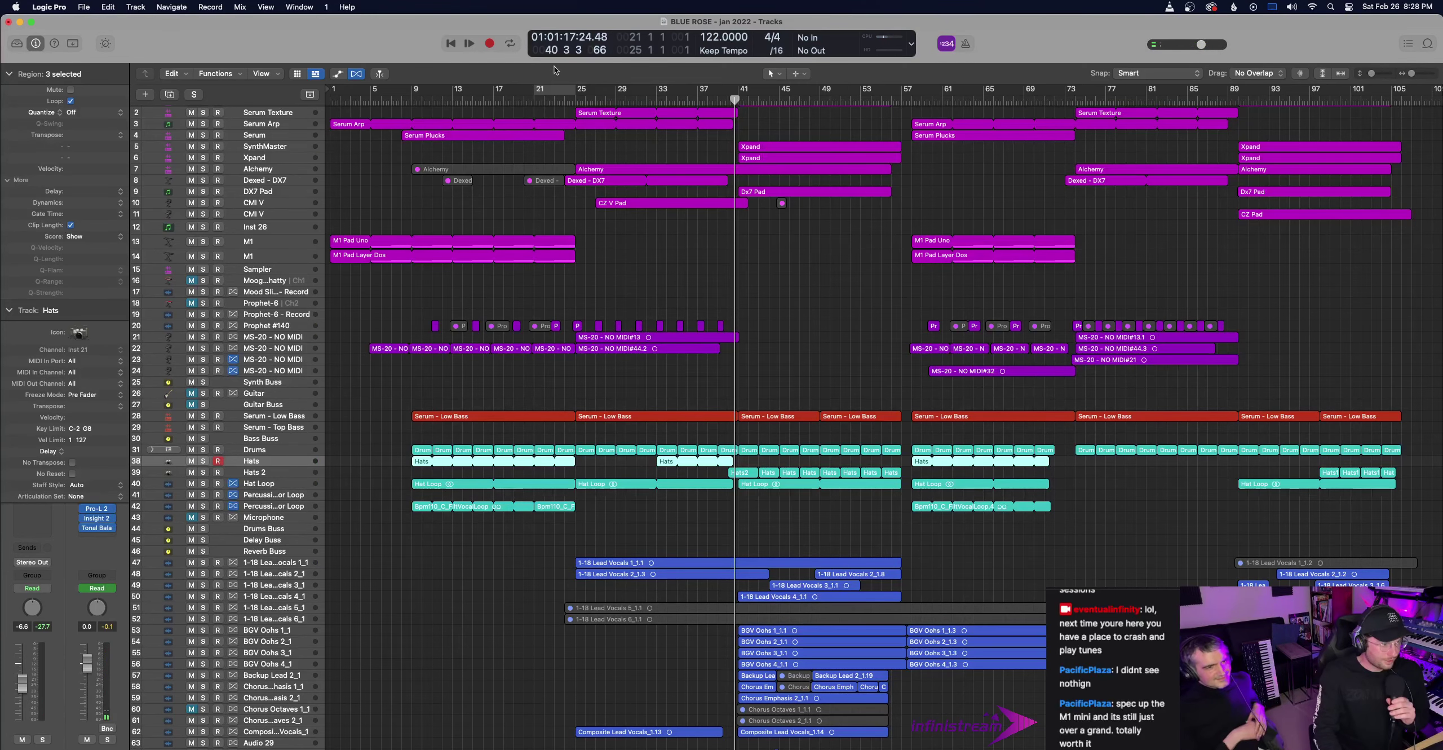
# - Return the playhead to bar 24 and bring the vocal tracks into view
pyautogui.click(575, 97)
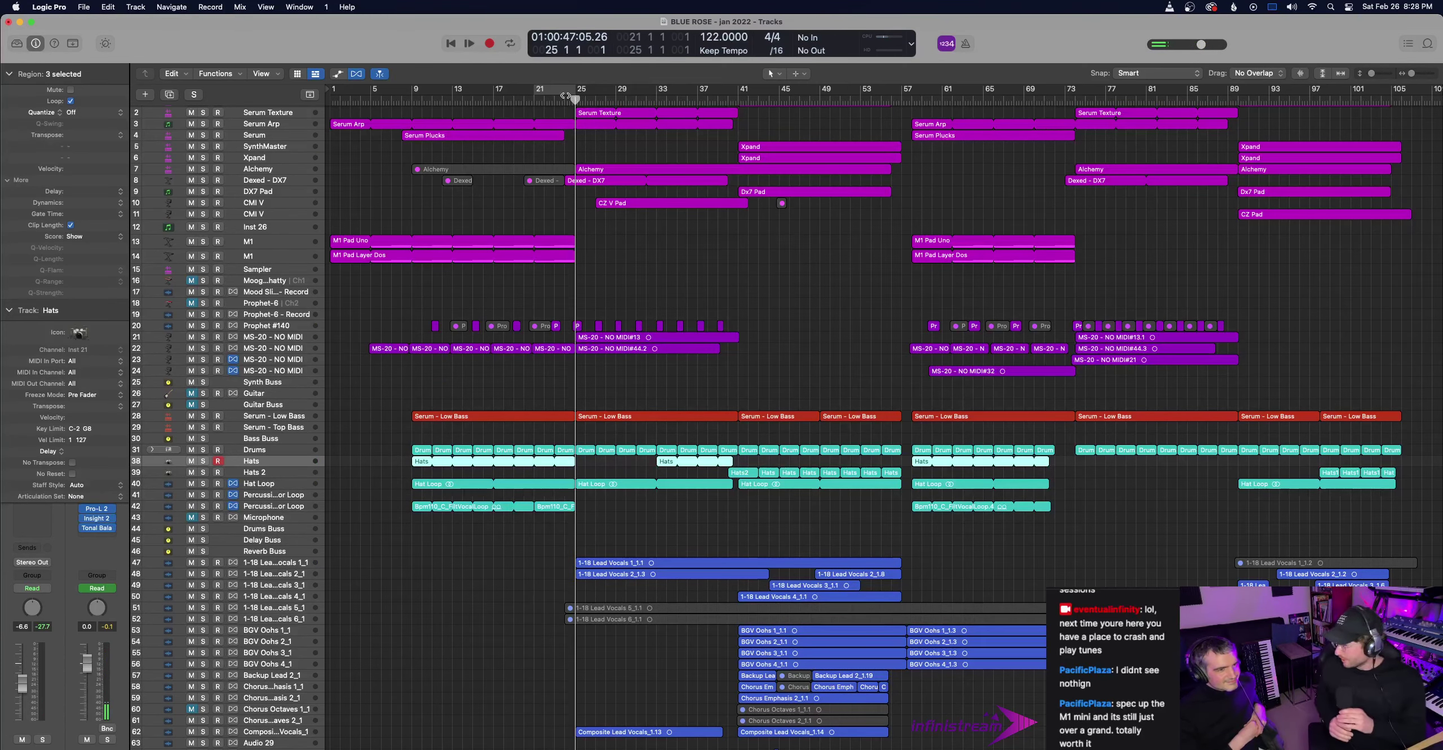
pyautogui.click(556, 98)
pyautogui.click(565, 99)
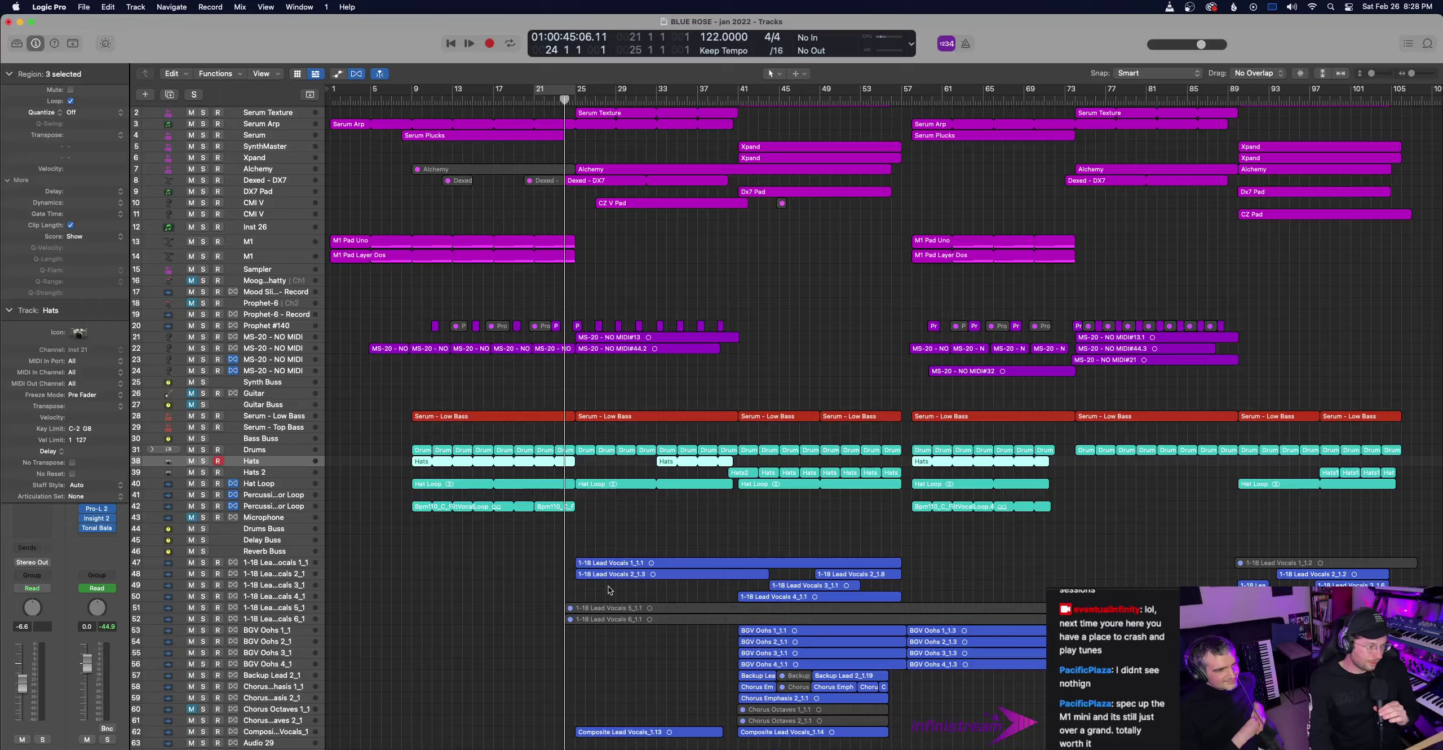
pyautogui.scroll(-5, 510, 711)
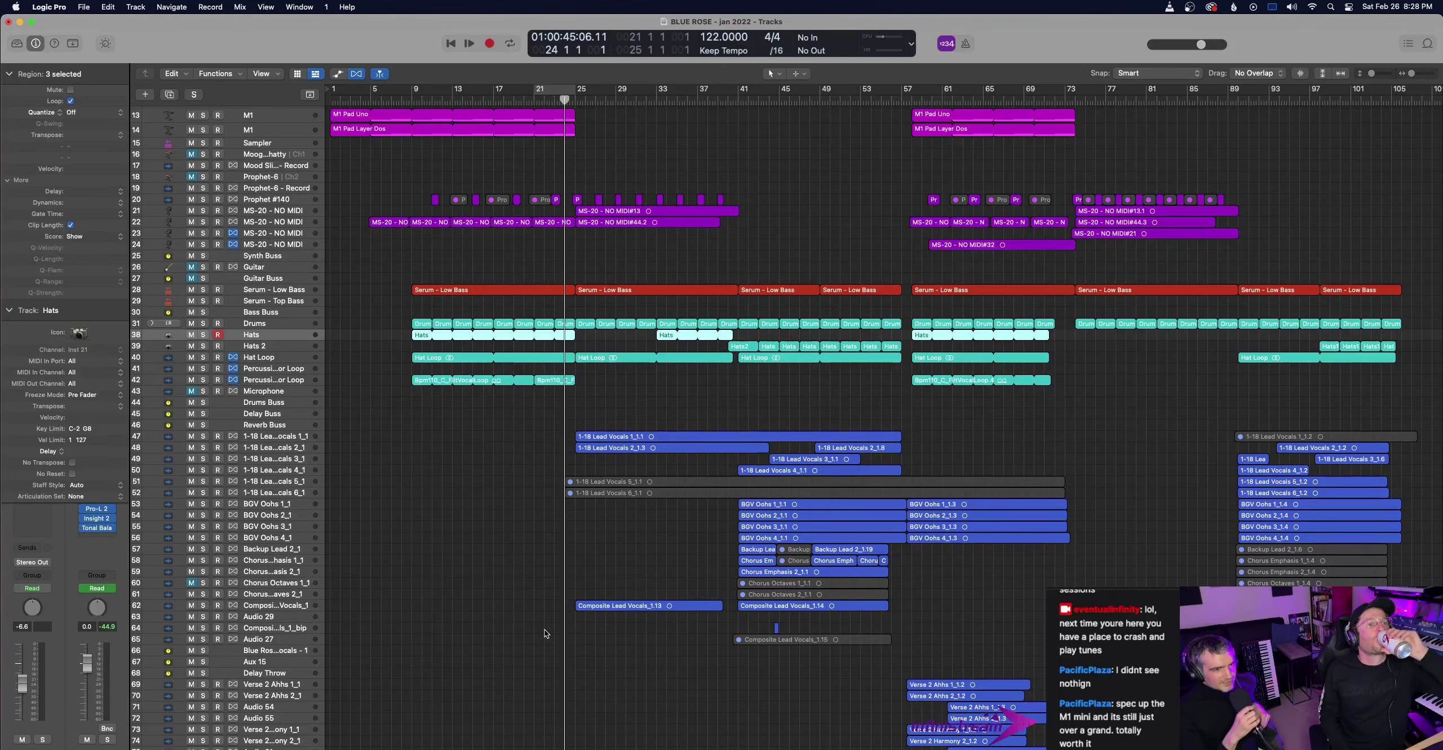
# - Show the mixer and open the Blue Rose Vocals bus's Pitch Correction, ValhallaVintageVerb, Saturn 2 and bx_console SSL 4000 E plug-ins
pyautogui.press('x')
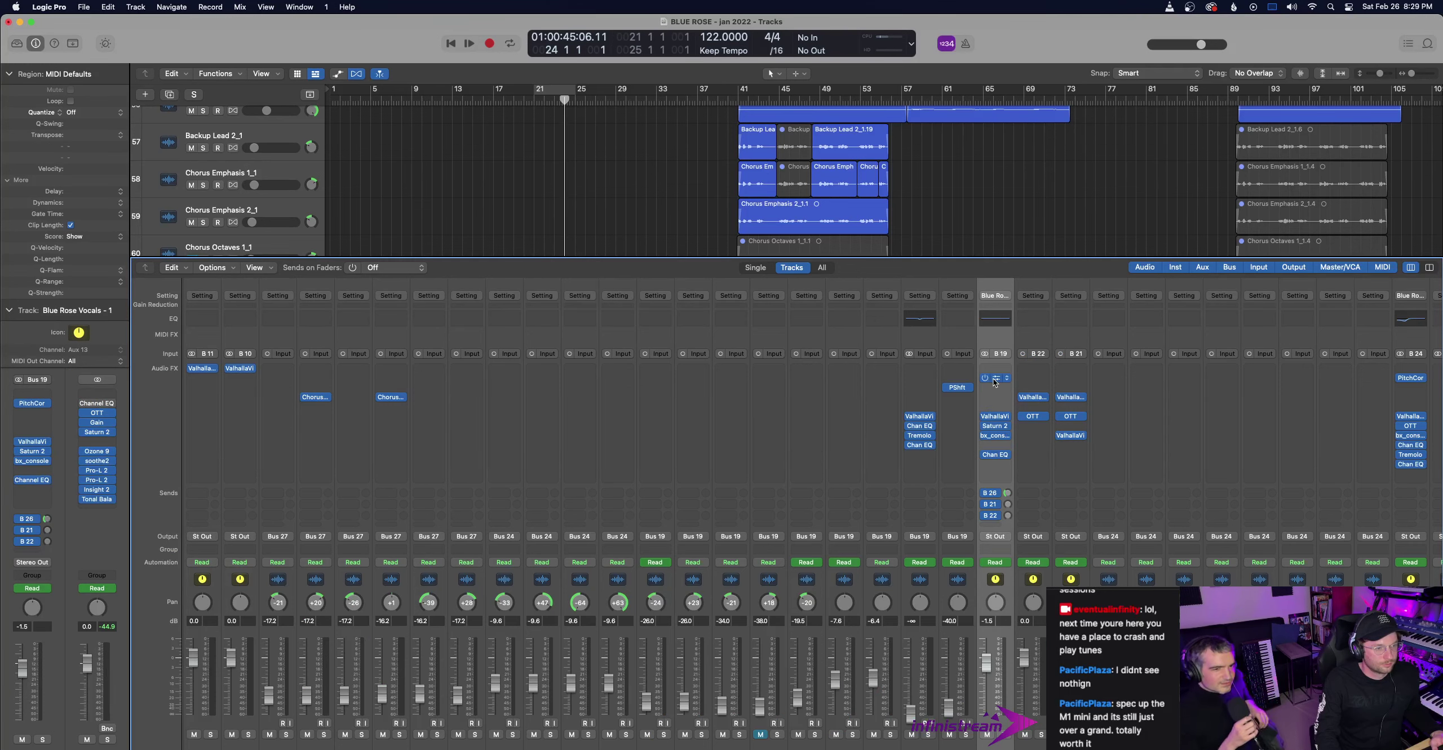
pyautogui.click(996, 379)
pyautogui.click(997, 418)
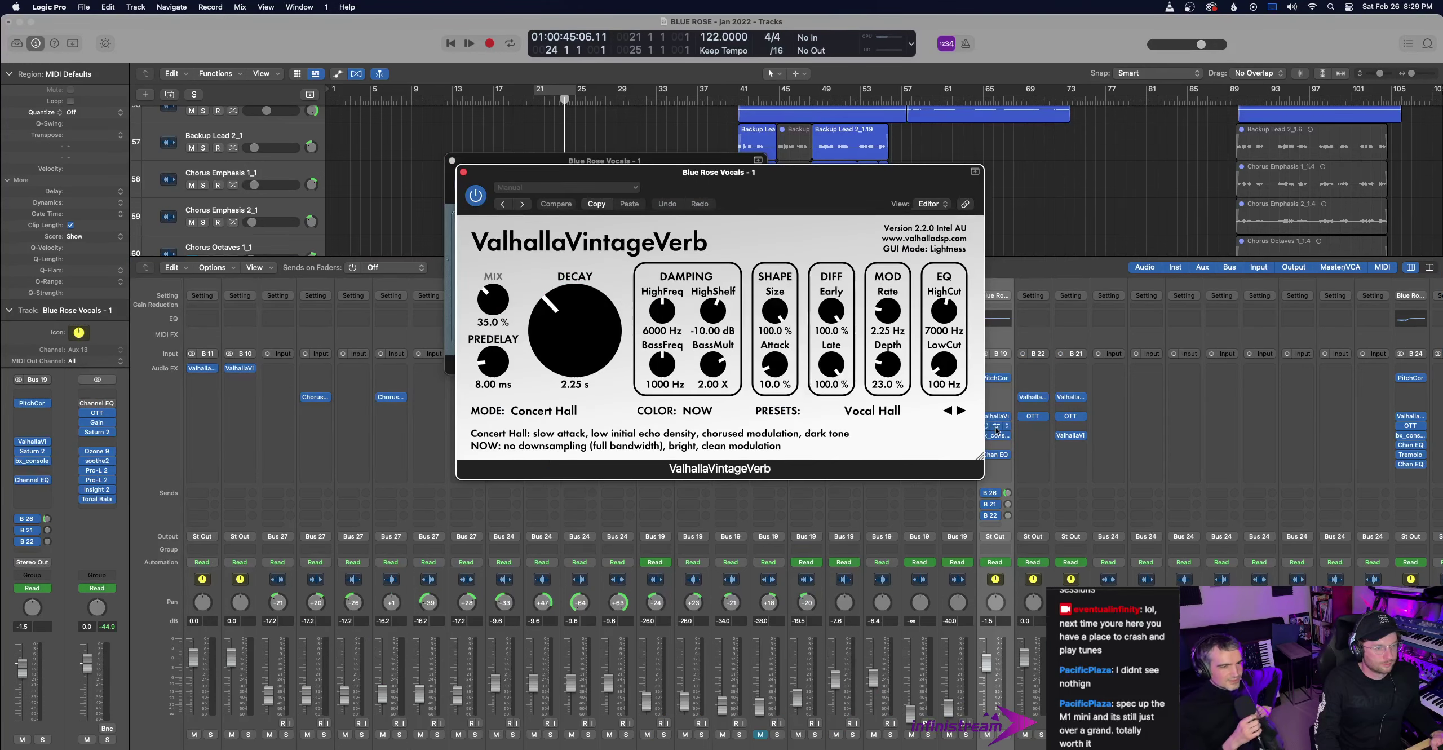
pyautogui.click(996, 425)
pyautogui.click(997, 435)
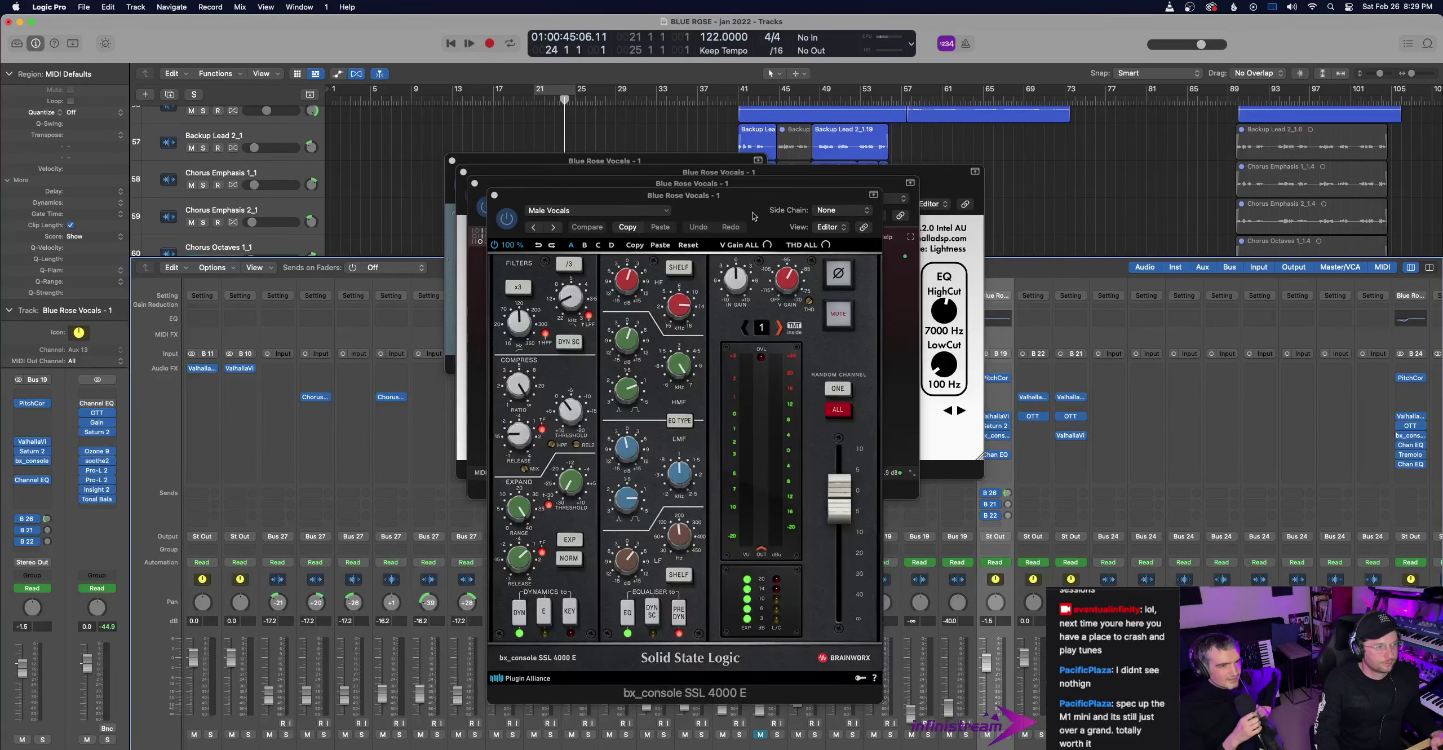
# - Spread the four Blue Rose Vocals plug-in windows apart so their settings can be viewed side by side
pyautogui.moveTo(690, 179); pyautogui.dragTo(1223, 249)
pyautogui.moveTo(914, 184); pyautogui.dragTo(1000, 455)
pyautogui.moveTo(809, 204); pyautogui.dragTo(363, 481)
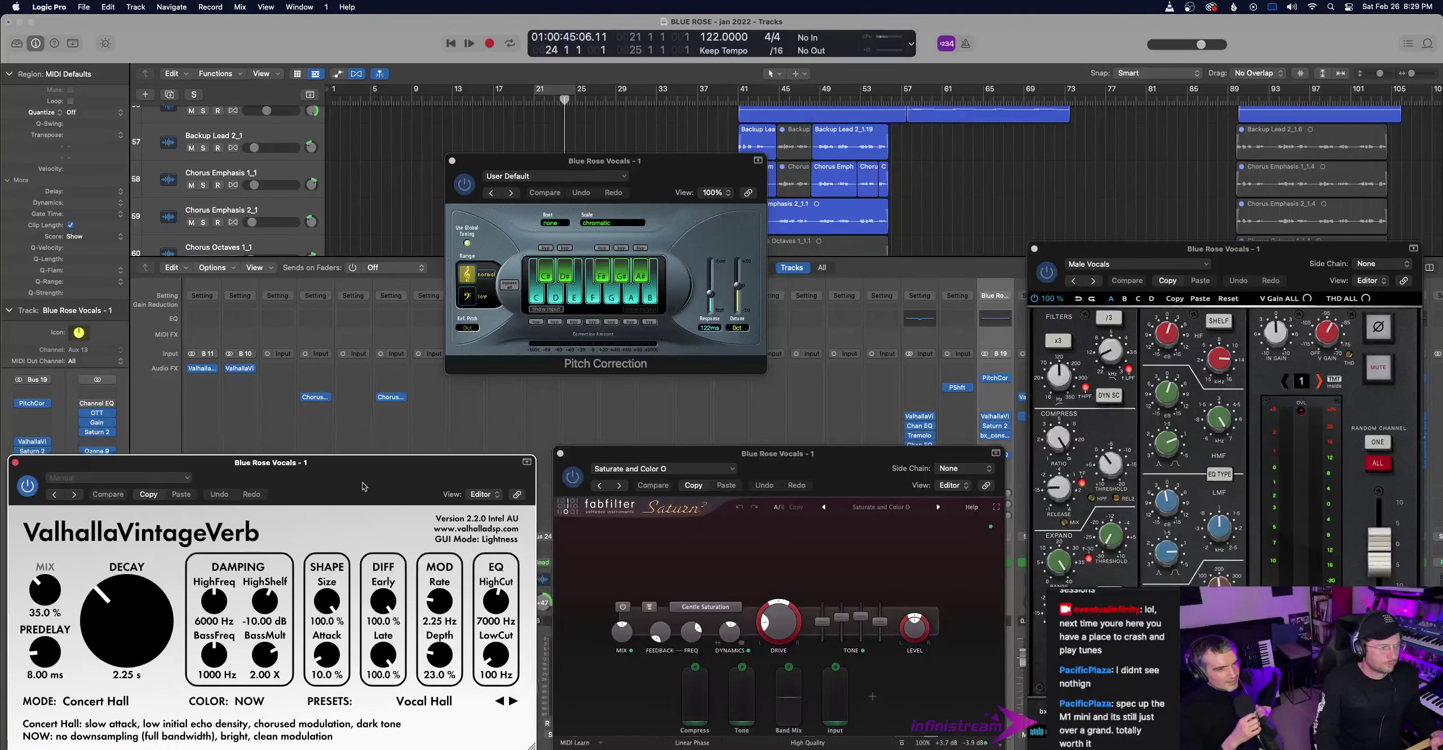
pyautogui.moveTo(658, 167); pyautogui.dragTo(410, 199)
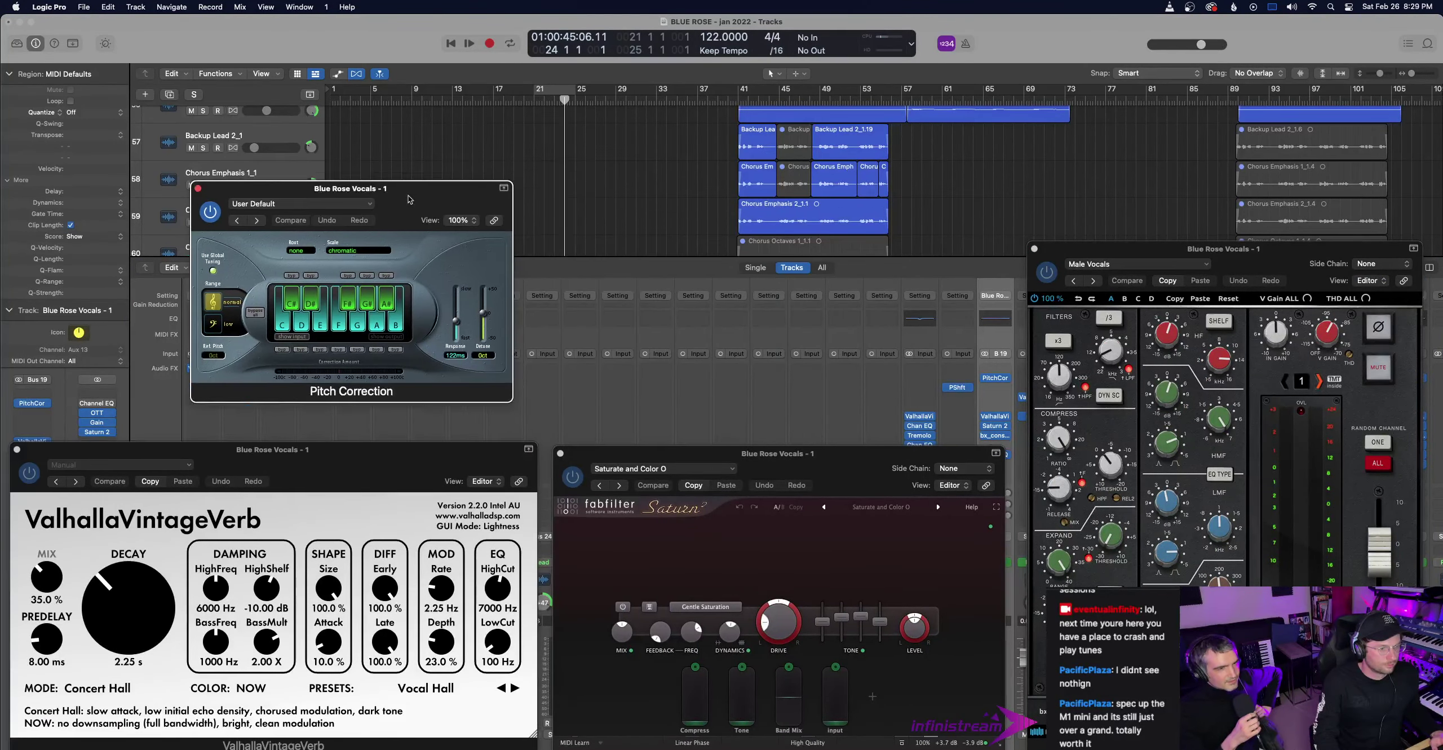